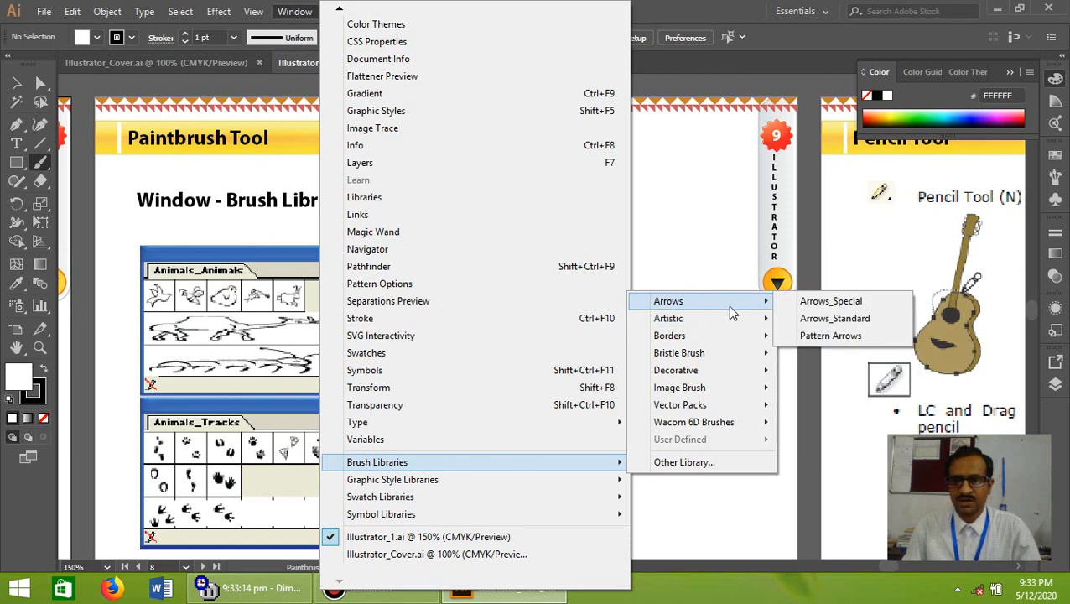
- Open the Arrows_Special brush library, place it over the right side of the artboard and lengthen it to list more brushes
click(818, 302)
mouse_move(530, 245)
mouse_down()
mouse_move(780, 251)
mouse_move(853, 231)
mouse_up()
drag(861, 348, 864, 534)
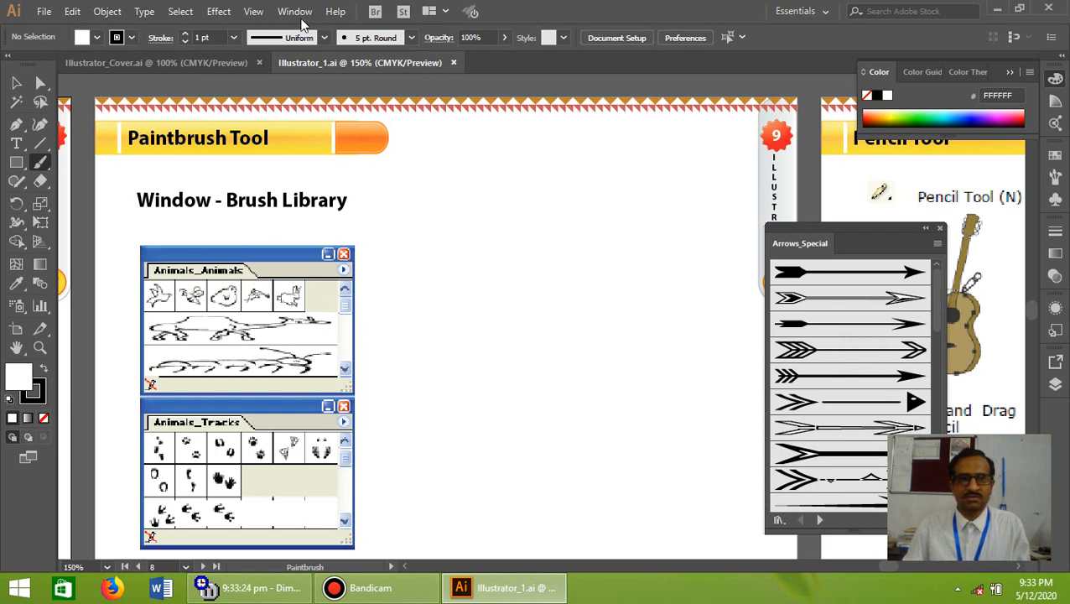
- Show the Brushes panel, move the Arrows_Special library clear of it, and enlarge the panel to browse its brushes
click(295, 11)
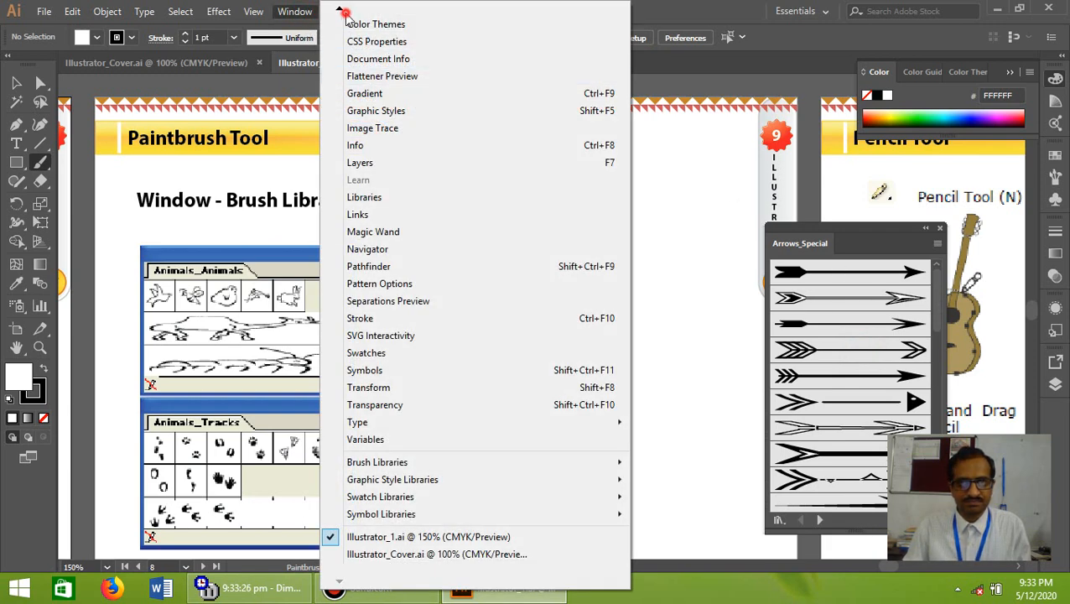
mouse_move(340, 10)
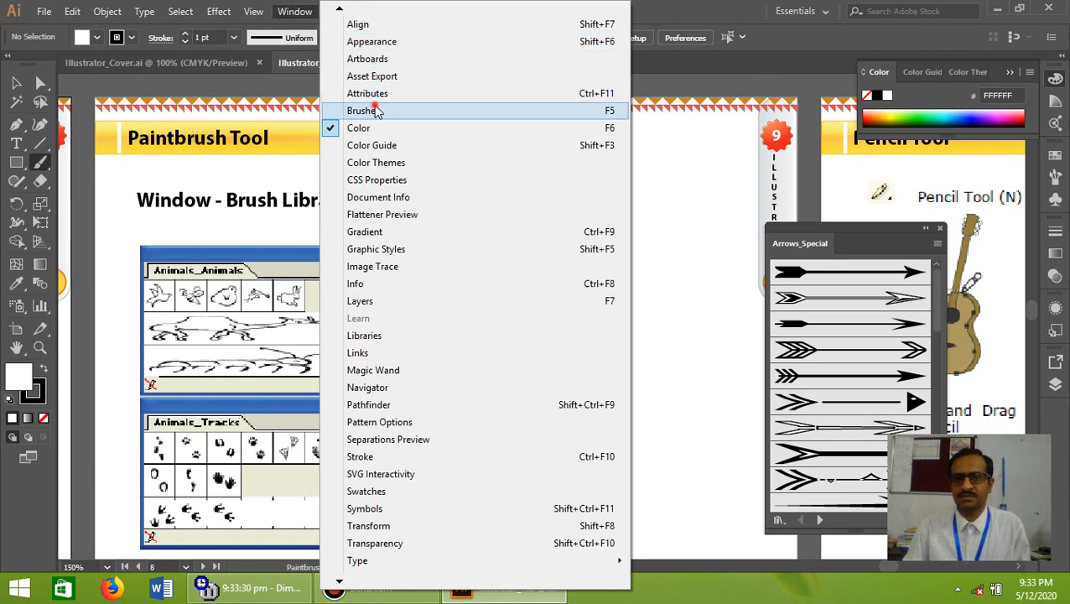
click(376, 112)
drag(841, 232, 718, 303)
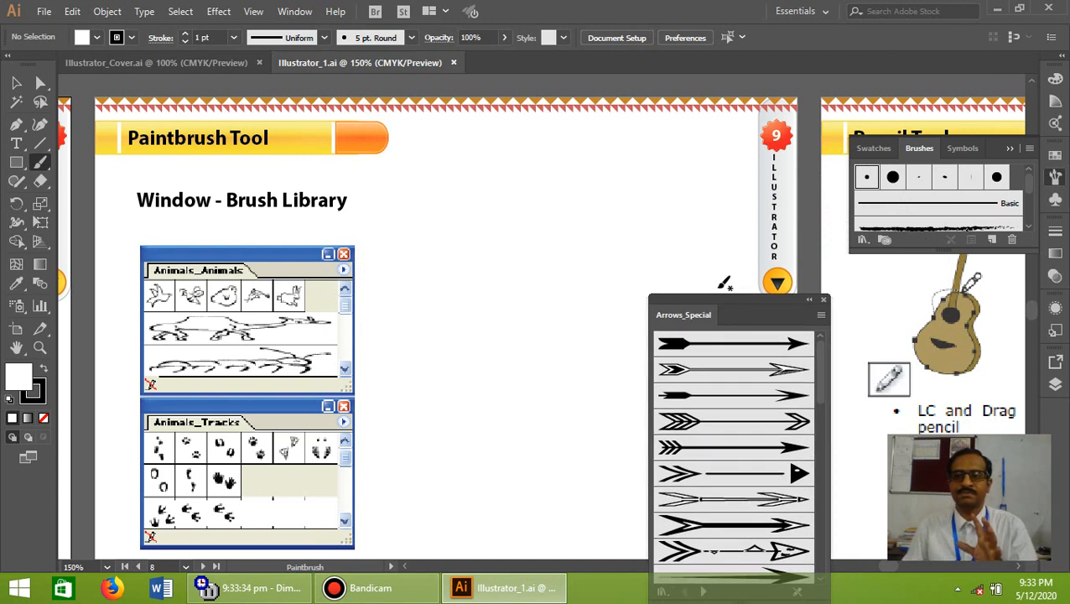
drag(933, 249, 945, 391)
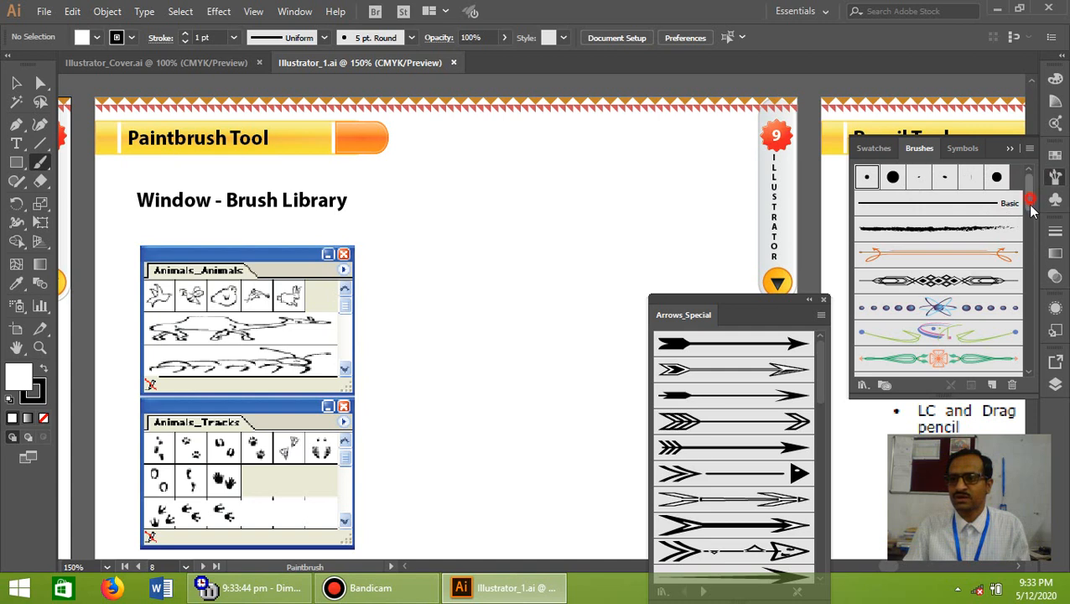
scroll(992, 240, down, 10)
scroll(992, 241, up, 10)
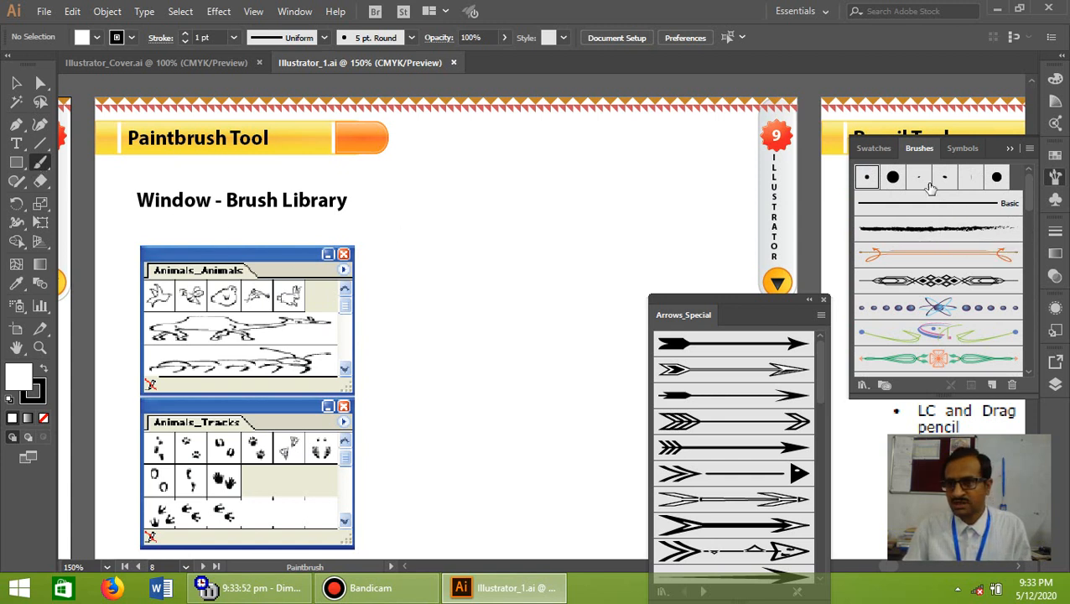
- Paint several crossing wavy strokes with the 5 pt. Round brush and more below them with the 5 pt. Oval brush
click(864, 177)
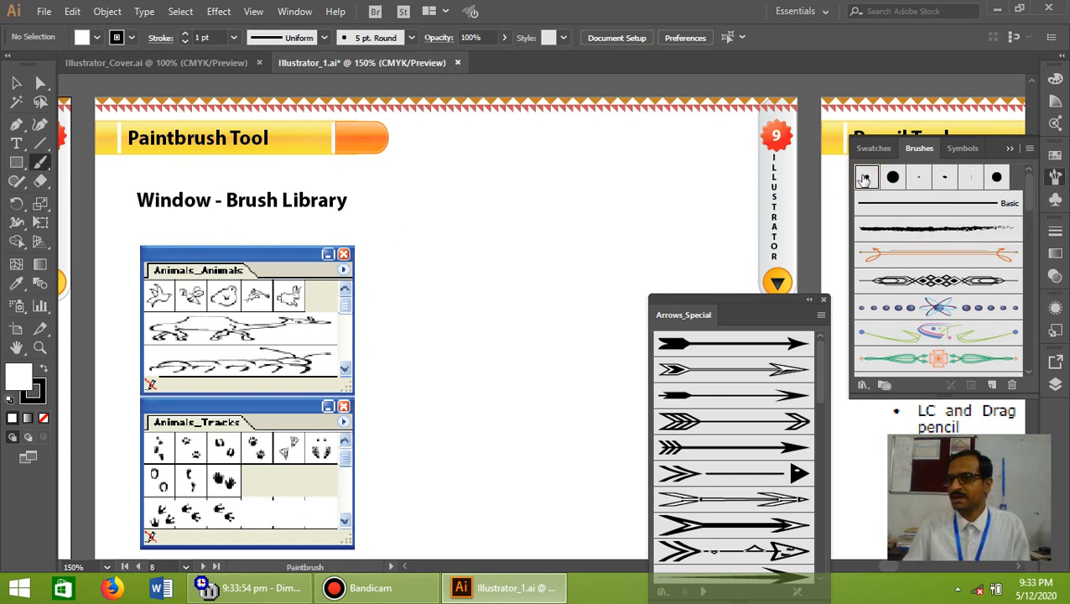
mouse_move(398, 209)
mouse_down()
mouse_move(444, 186)
mouse_move(506, 201)
mouse_move(542, 175)
mouse_move(486, 174)
mouse_move(531, 182)
mouse_move(563, 205)
mouse_move(624, 173)
mouse_up()
mouse_move(571, 226)
mouse_down()
mouse_move(578, 166)
mouse_move(604, 141)
mouse_move(644, 149)
mouse_up()
drag(564, 142, 687, 197)
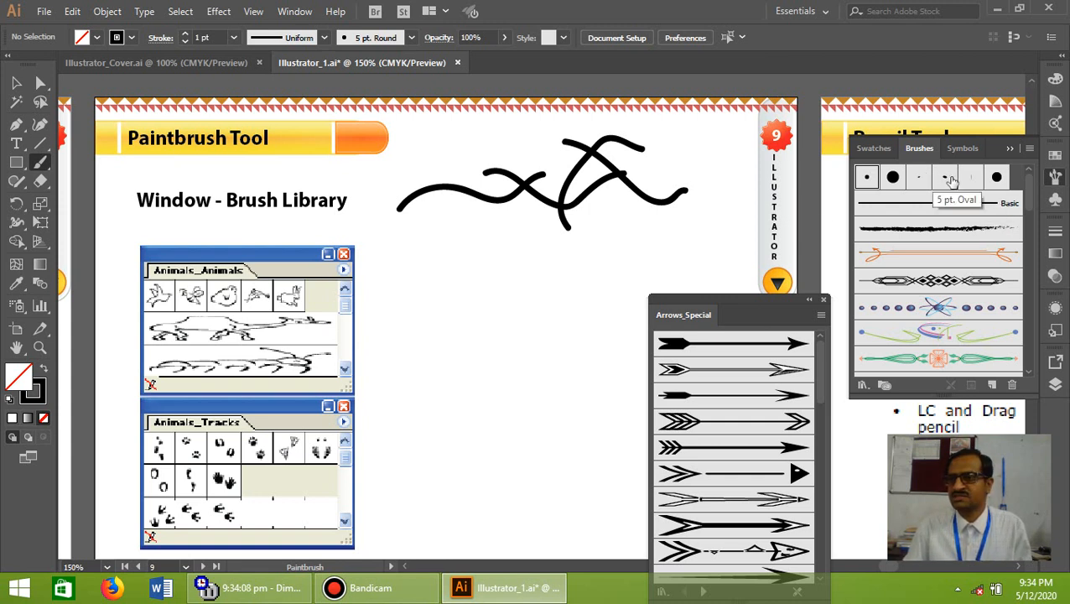
click(951, 181)
mouse_move(405, 280)
mouse_down()
mouse_move(432, 253)
mouse_move(504, 271)
mouse_move(496, 249)
mouse_move(602, 245)
mouse_up()
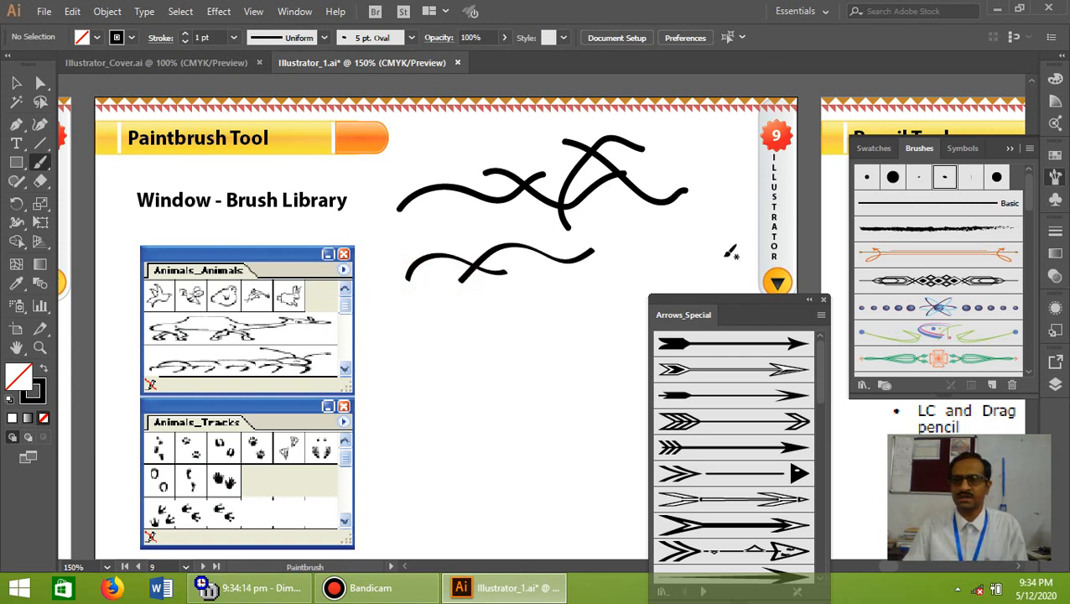
- Move the Arrows_Special library beside the strokes and paint two wavy arrows below them, using the solid black arrow brush and the outlined arrow brush
mouse_move(775, 308)
mouse_down()
mouse_move(785, 268)
mouse_move(520, 223)
mouse_move(332, 210)
mouse_move(281, 164)
mouse_up()
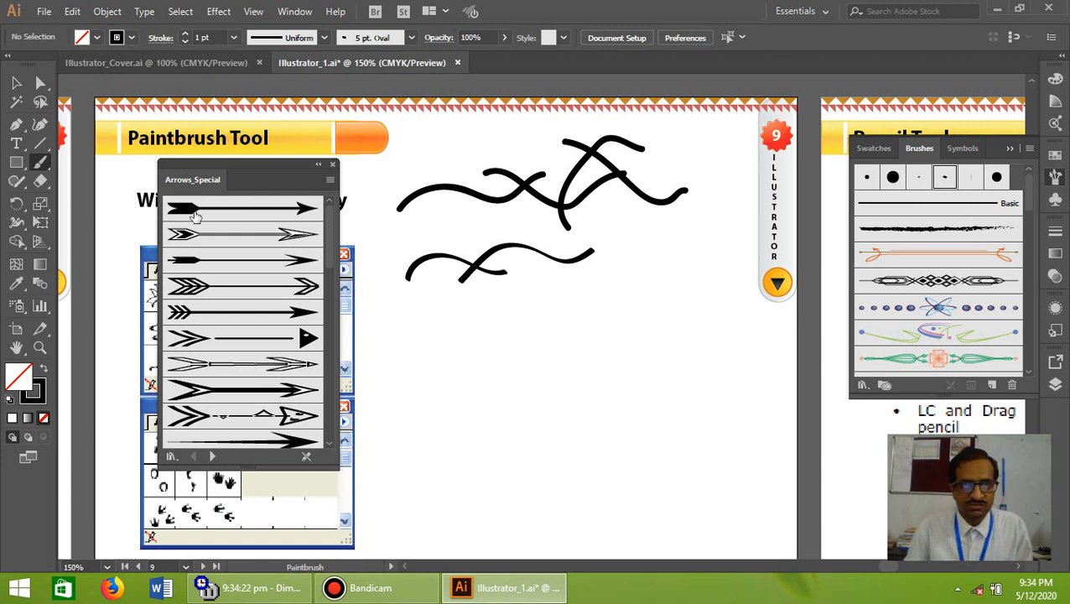
click(194, 215)
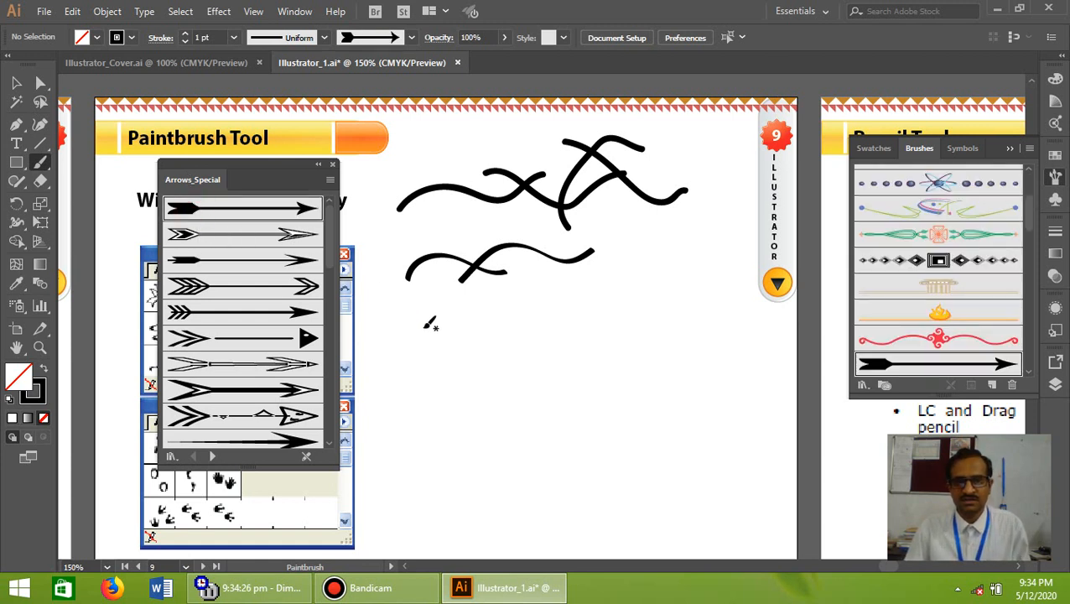
mouse_move(424, 325)
mouse_down()
mouse_move(466, 310)
mouse_move(571, 337)
mouse_move(676, 283)
mouse_up()
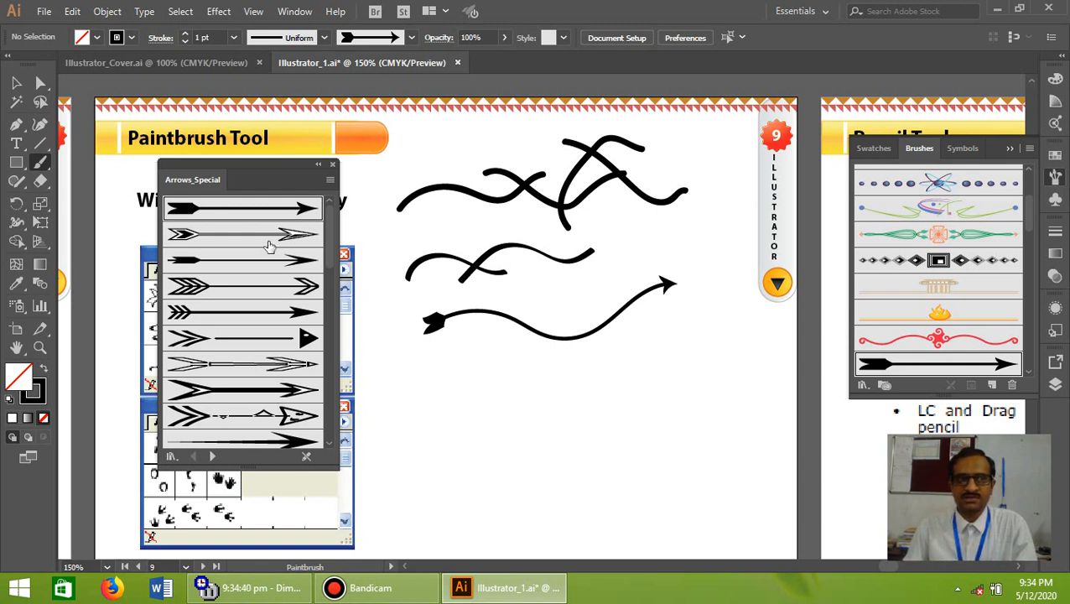
click(270, 239)
mouse_move(407, 394)
mouse_down()
mouse_move(429, 370)
mouse_move(466, 362)
mouse_move(508, 380)
mouse_up()
mouse_move(572, 356)
mouse_down()
mouse_move(610, 373)
mouse_move(639, 363)
mouse_up()
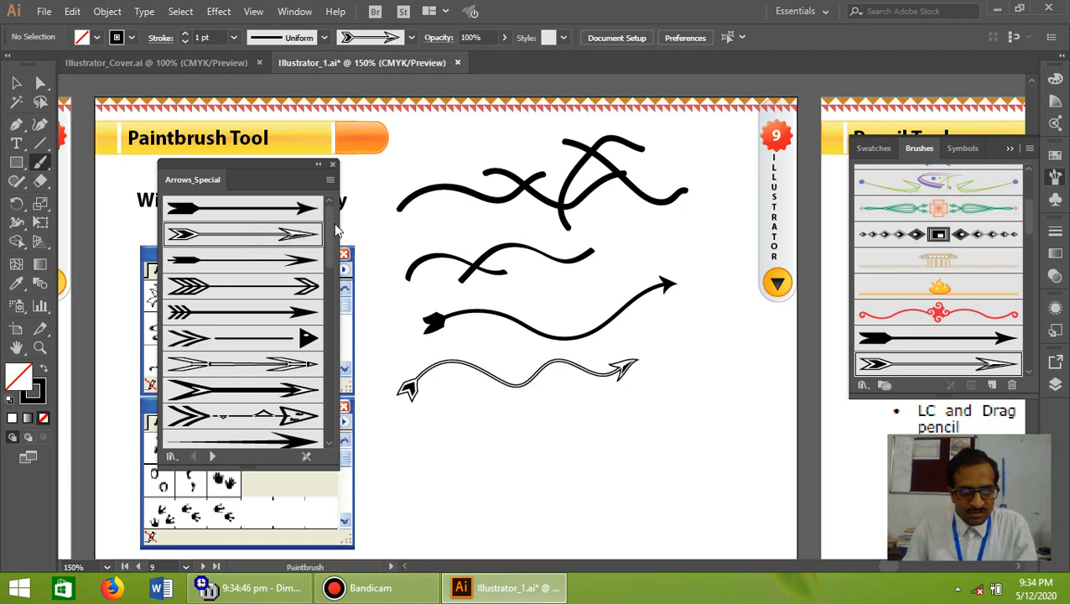
- Paint a wavy stroke below the outlined arrow with the yellow zigzag arrow brush from the Arrows_Special library
mouse_move(330, 222)
mouse_down()
mouse_move(367, 394)
mouse_move(363, 449)
mouse_up()
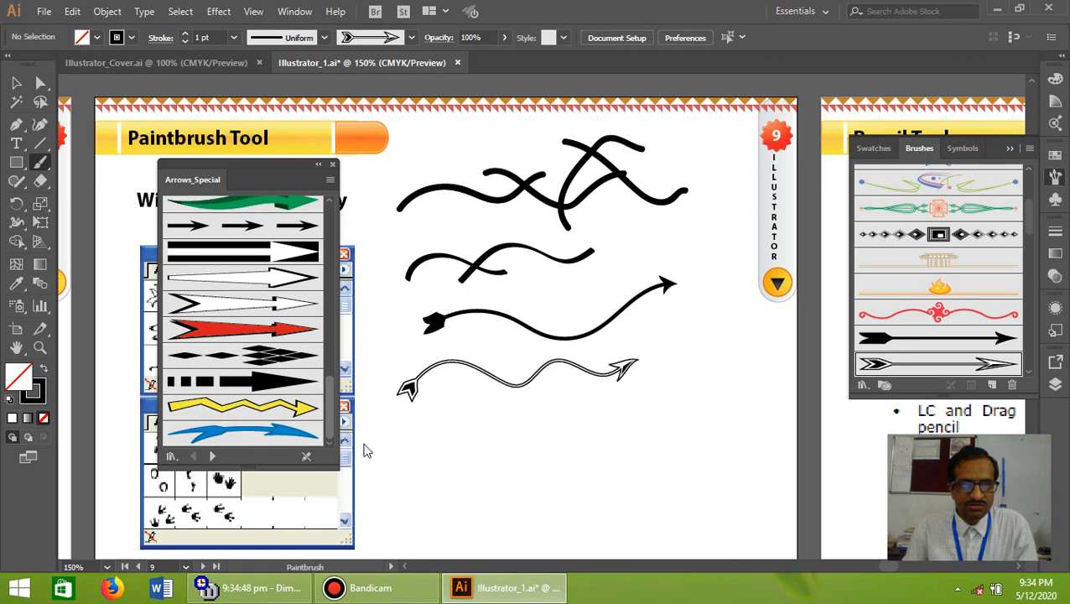
click(243, 406)
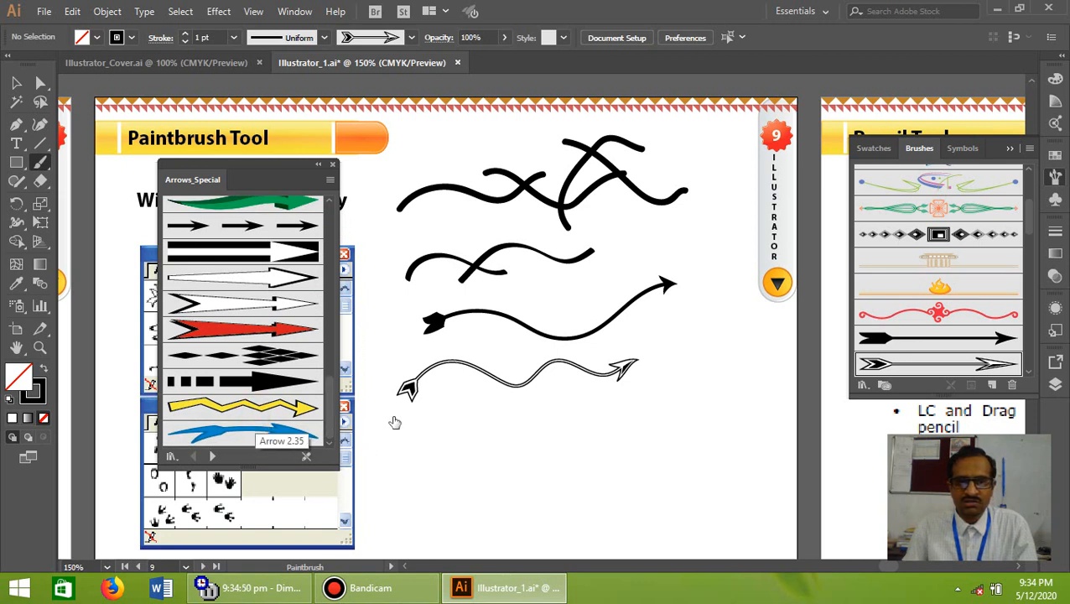
mouse_move(433, 443)
mouse_down()
mouse_move(476, 426)
mouse_move(549, 431)
mouse_move(633, 409)
mouse_move(698, 415)
mouse_up()
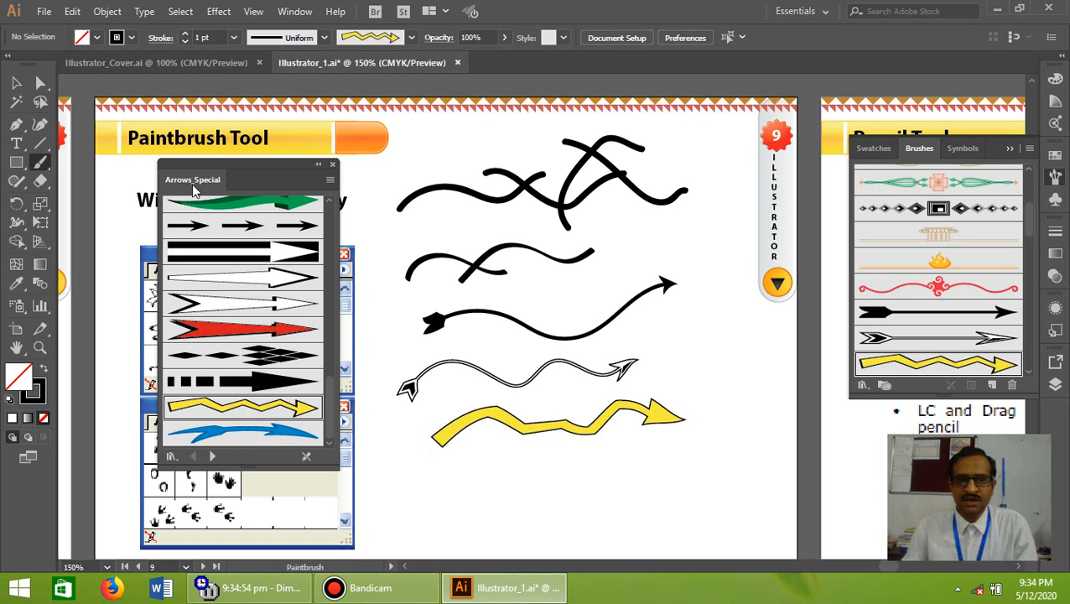
- Load the Arrows_Standard brush library and paint a wavy row of chevrons below the yellow arrow with the Arrow 1.01 brush
click(171, 455)
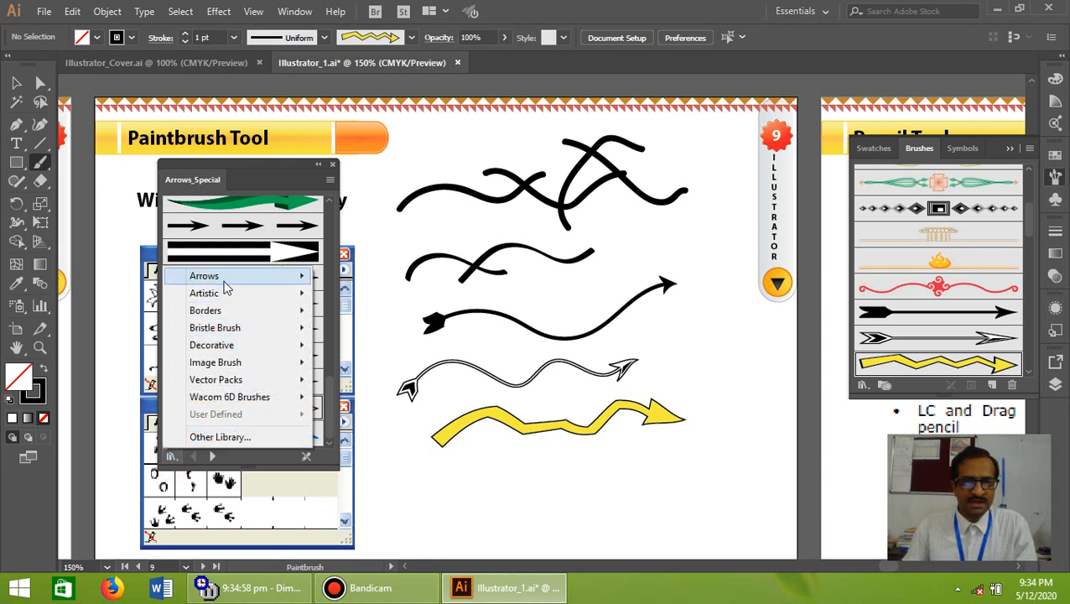
mouse_move(274, 277)
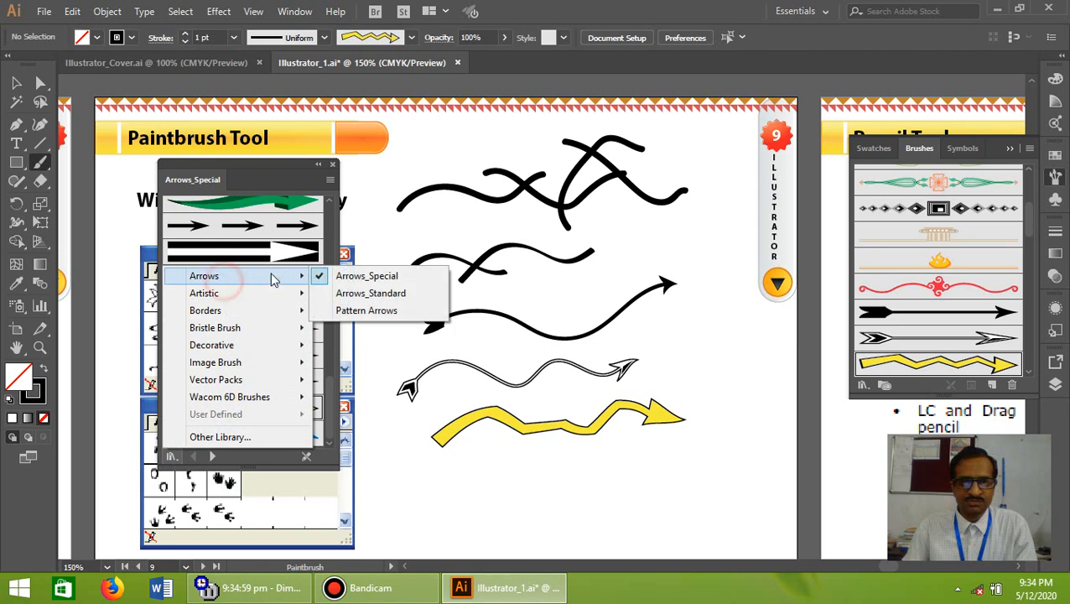
click(363, 296)
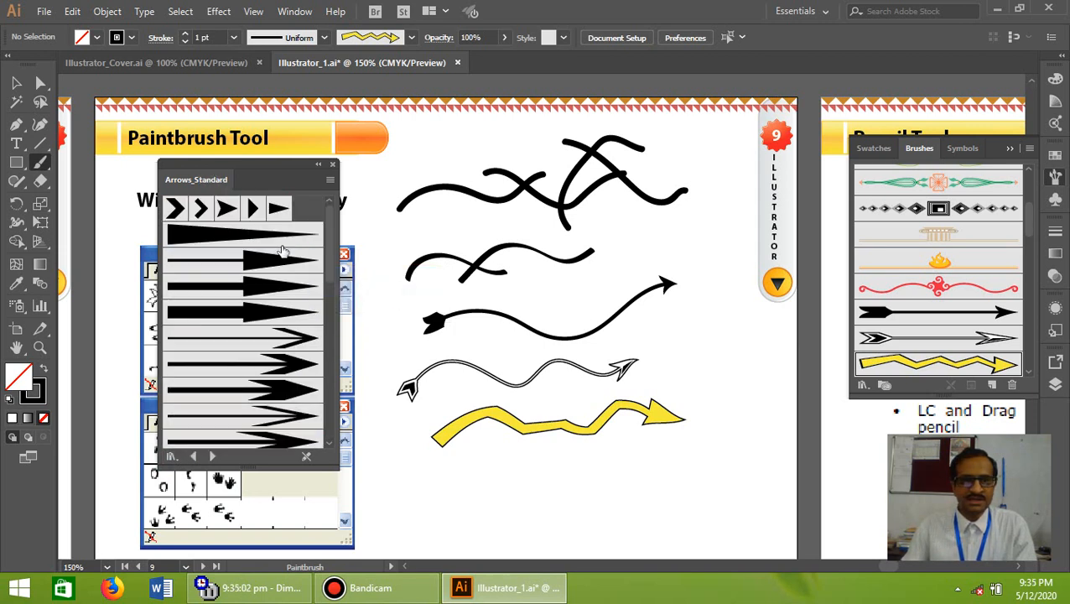
click(176, 210)
mouse_move(419, 483)
mouse_down()
mouse_move(452, 465)
mouse_move(511, 476)
mouse_move(613, 469)
mouse_move(670, 450)
mouse_move(703, 453)
mouse_up()
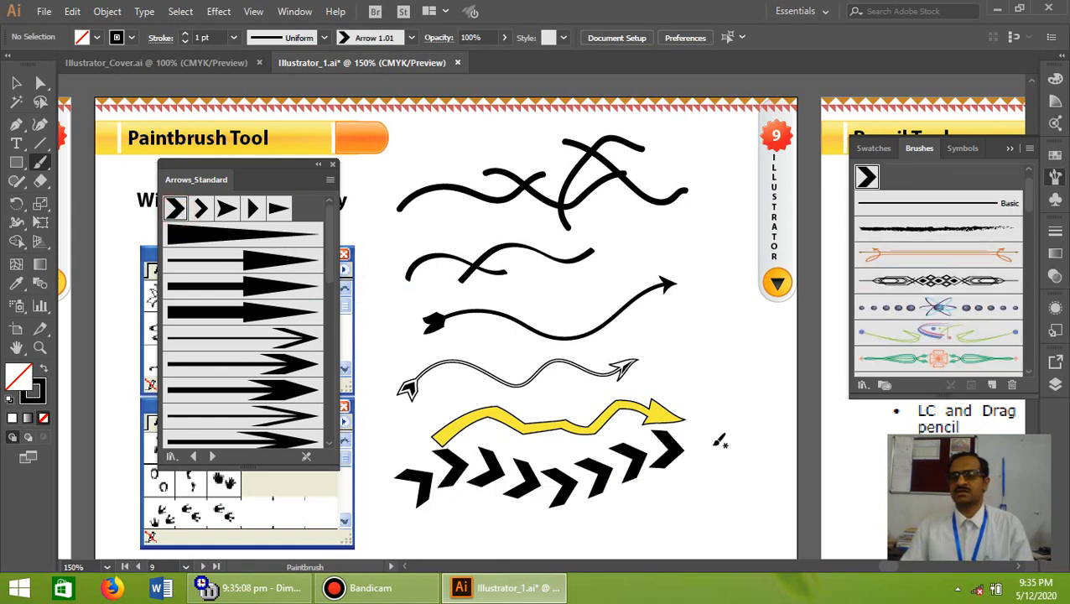
- Draw an open S-shaped curve of three anchor points with the Pen tool in the empty area below the chevrons
drag(644, 413, 637, 281)
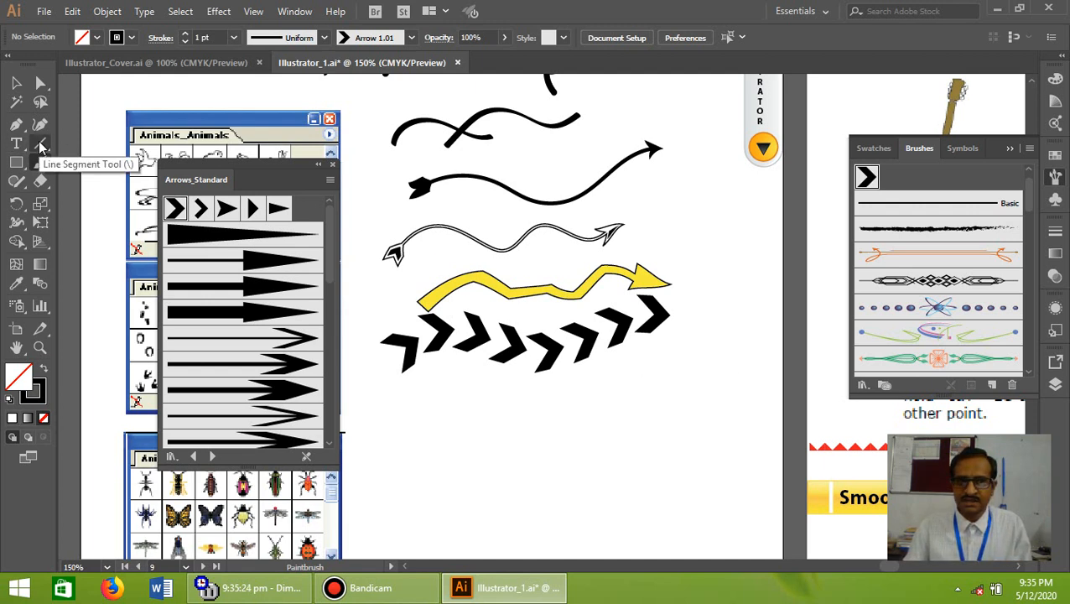
click(18, 126)
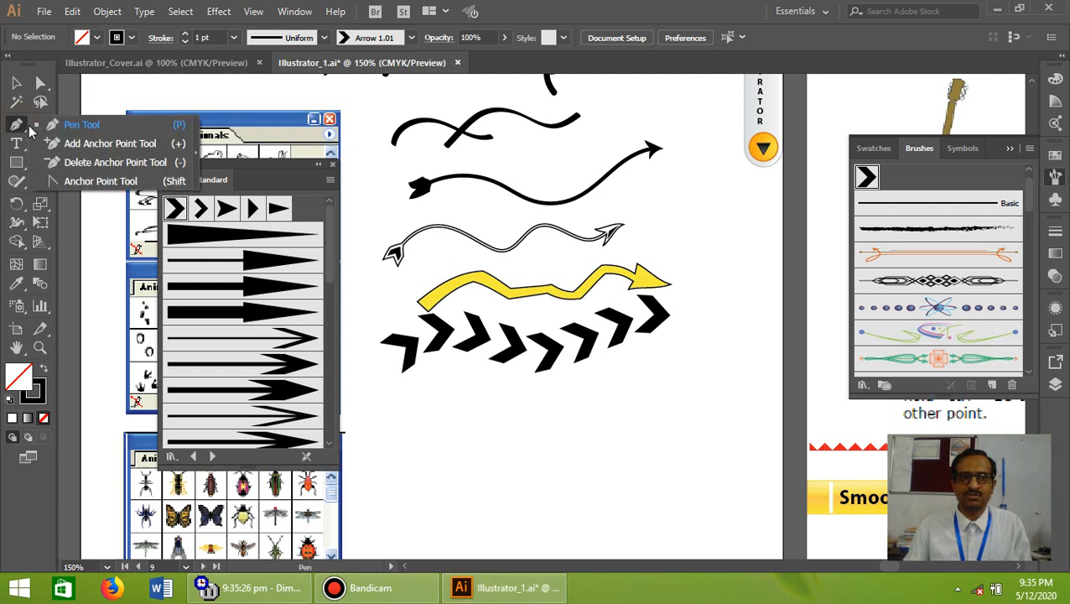
click(50, 125)
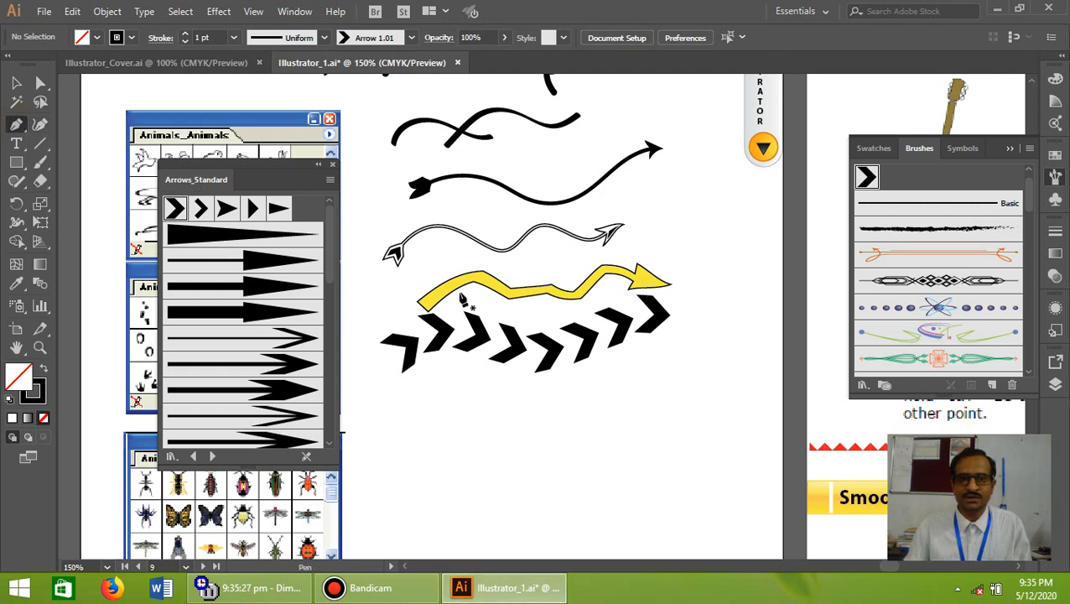
click(364, 446)
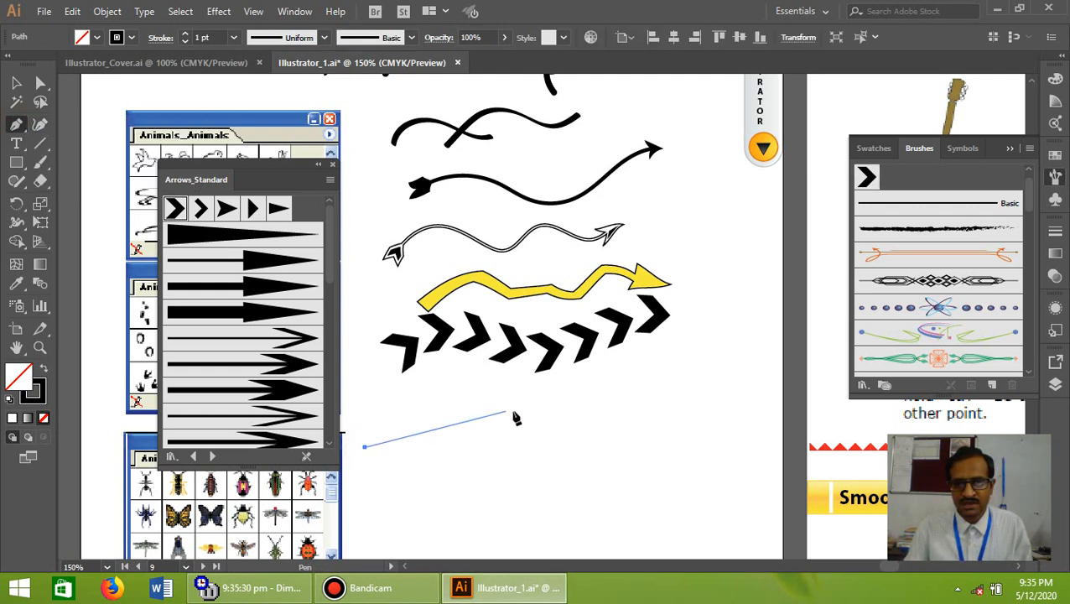
drag(525, 413, 572, 424)
drag(731, 466, 788, 452)
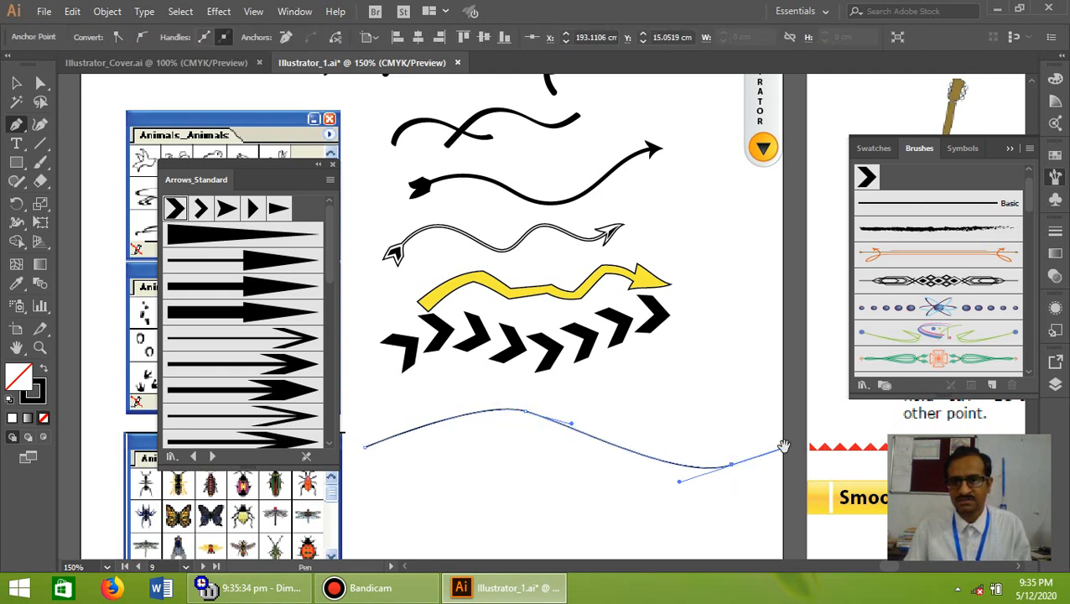
key(Escape)
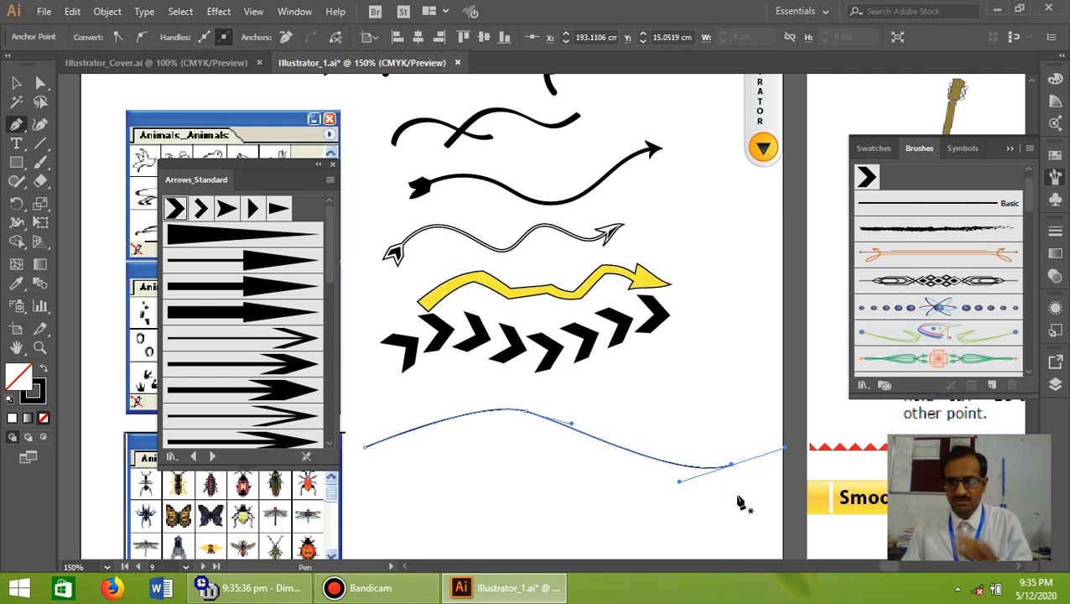
- Select the pen-drawn curve and move it slightly up and to the right with the Selection tool
click(16, 83)
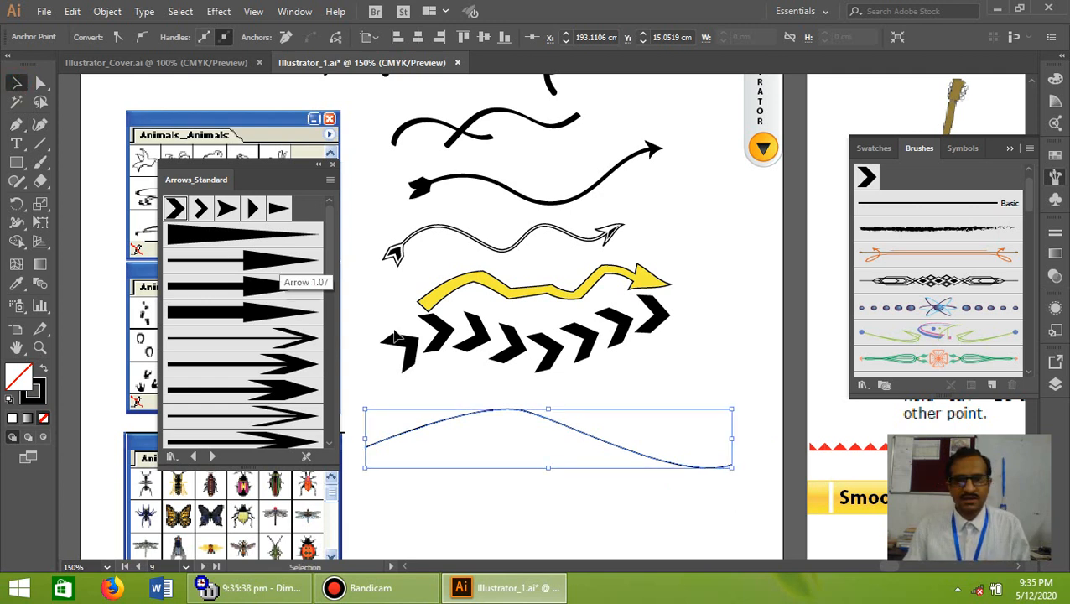
click(616, 488)
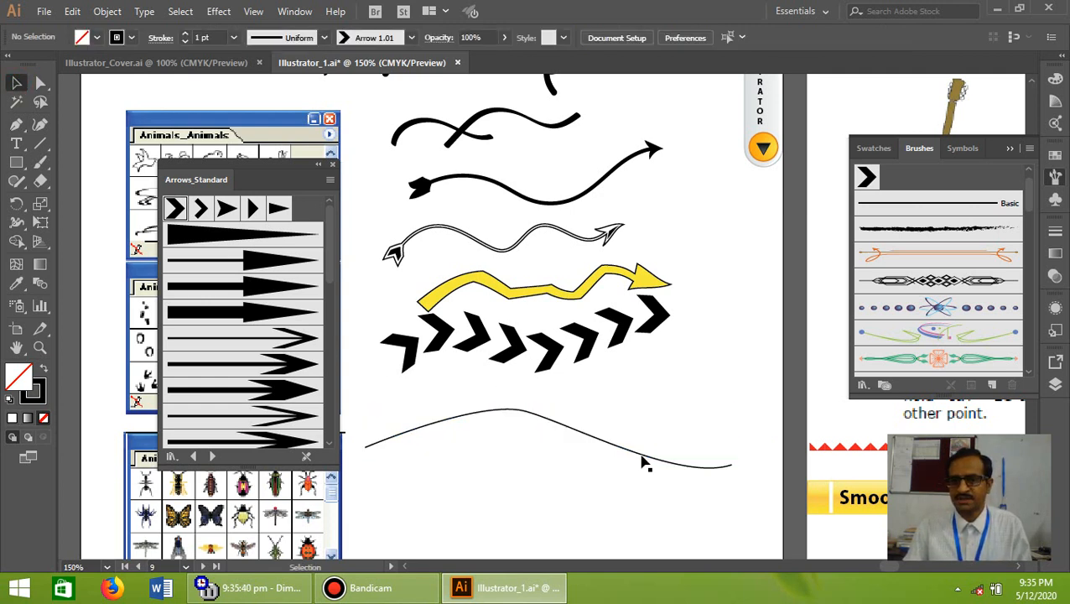
drag(642, 461, 669, 453)
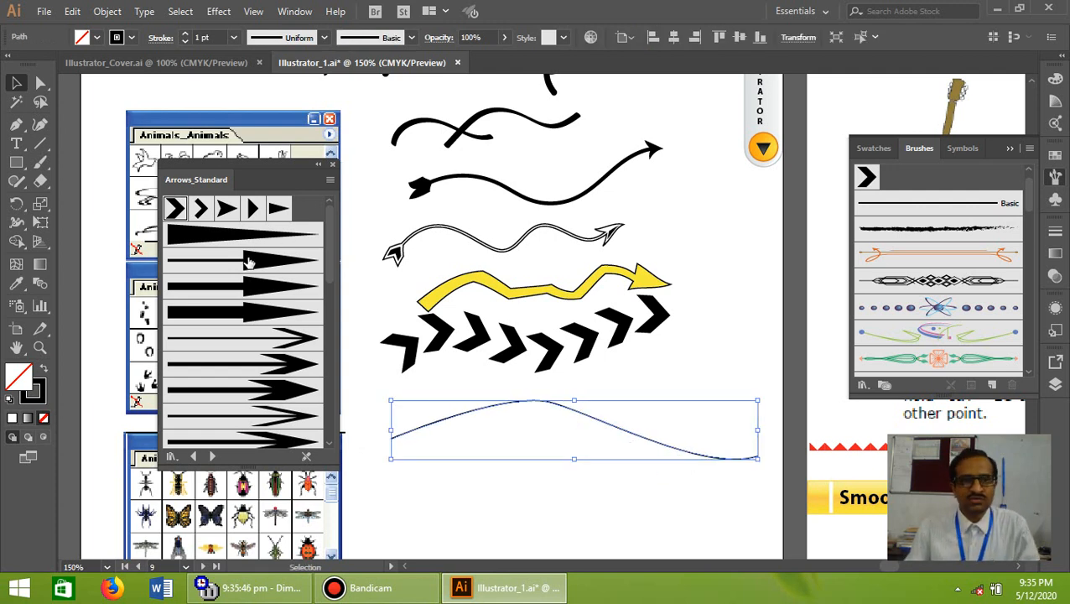
- Apply the Arrow 1.01 chevron brush to the selected curve and reduce its stroke weight to 0.5 pt
click(175, 209)
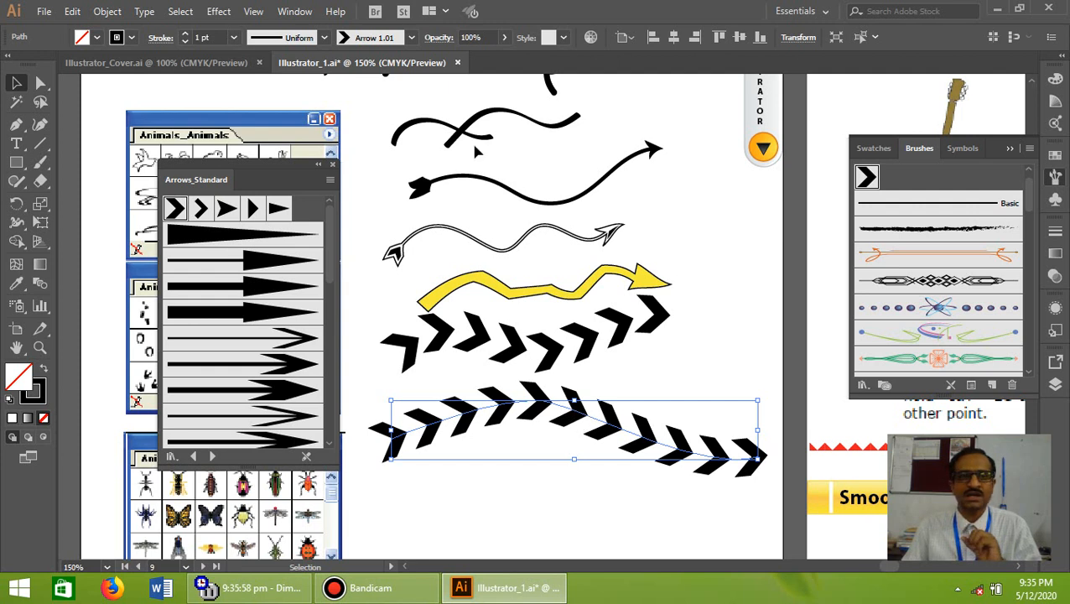
click(185, 43)
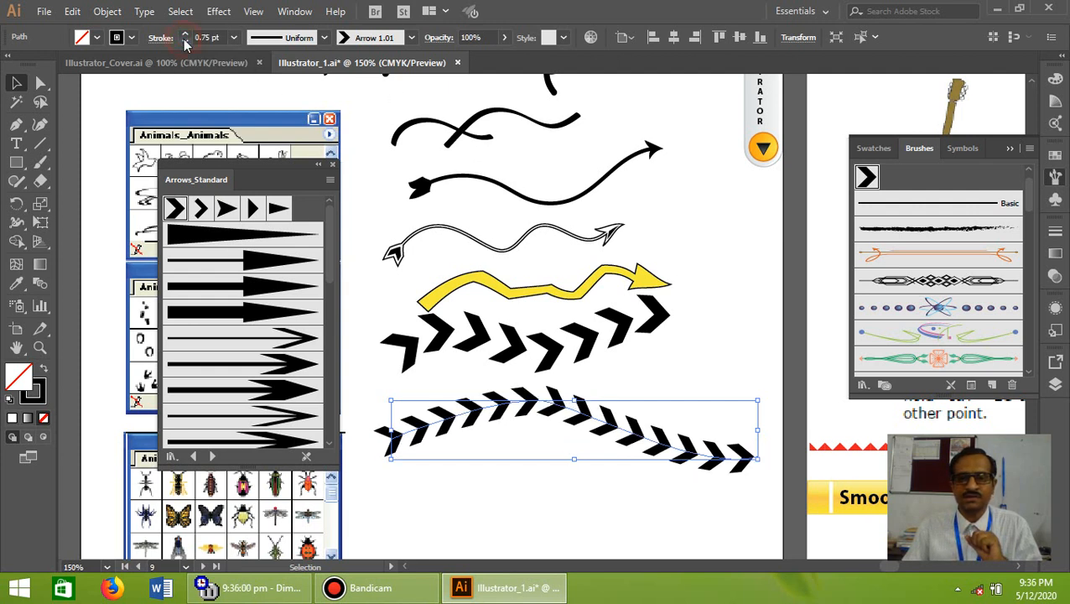
click(185, 44)
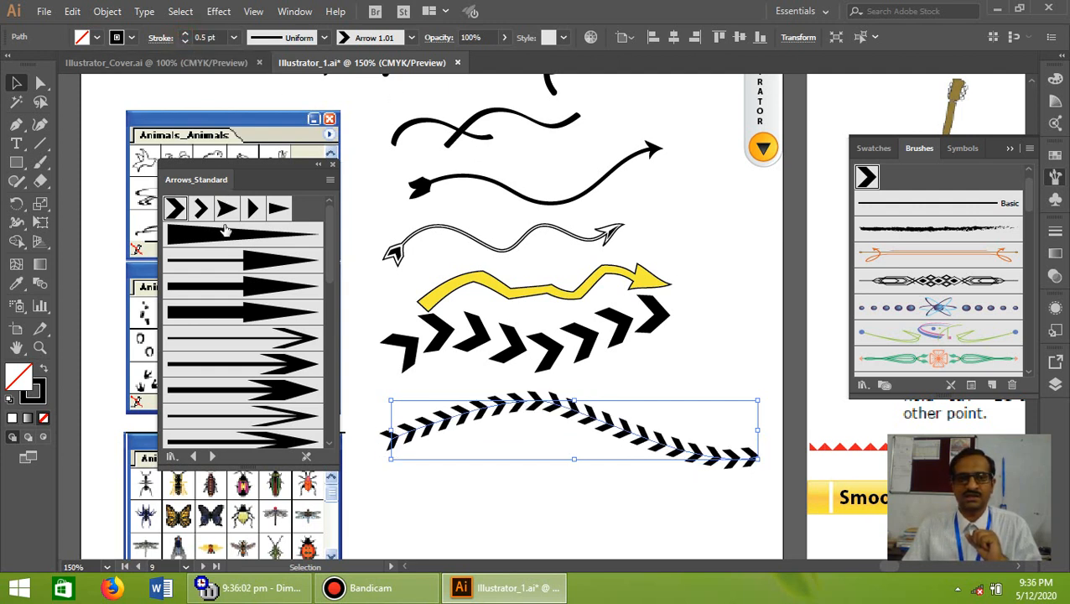
- Try the Arrows_Standard brushes from Arrow 1.02 through Arrow 1.07 in turn on the selected curve
click(199, 209)
click(225, 209)
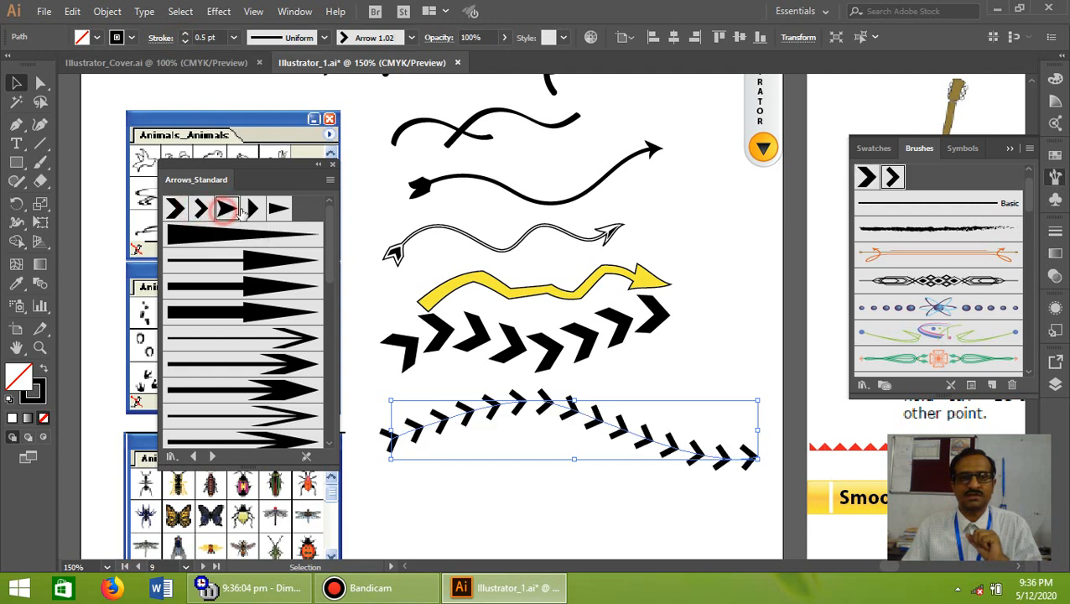
click(254, 209)
click(278, 208)
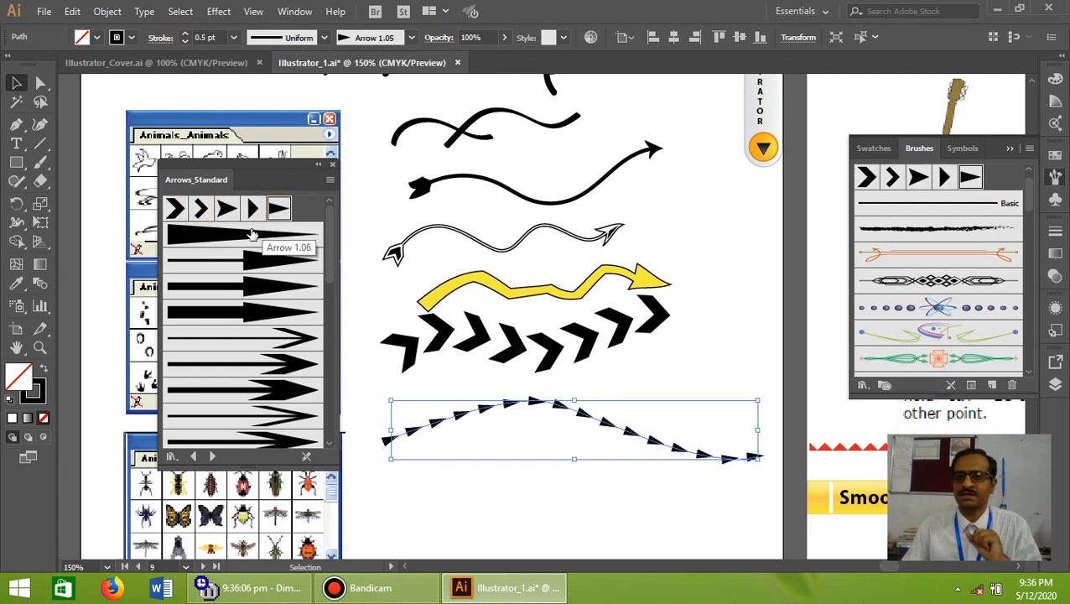
click(217, 235)
click(216, 262)
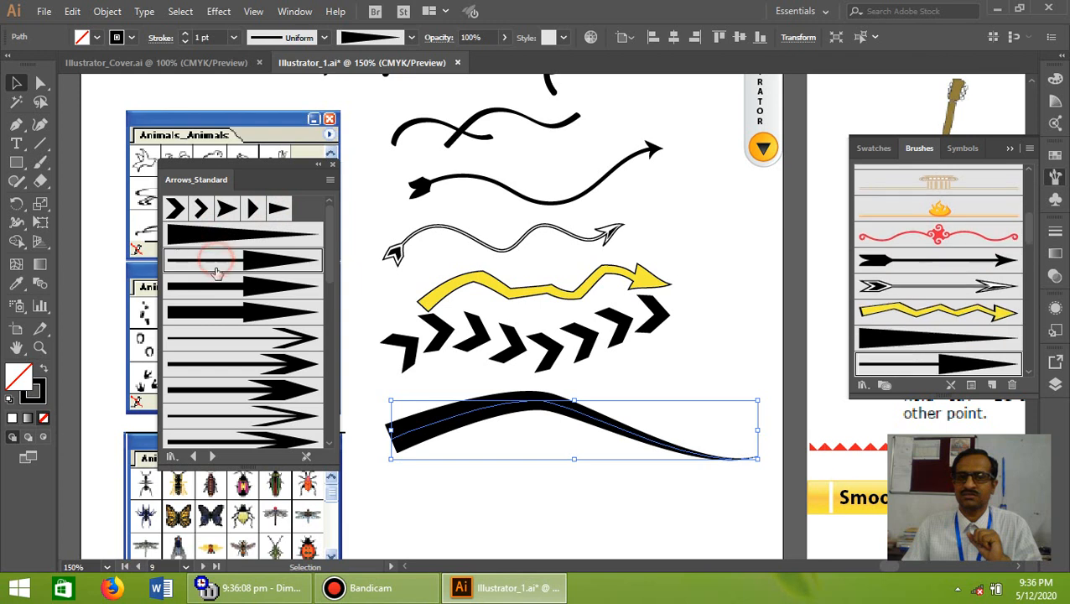
- Try the next four Arrows_Standard art brushes in turn on the selected curve, ending with the medium-shaft swept-head arrow
click(217, 296)
click(221, 316)
click(232, 346)
click(239, 363)
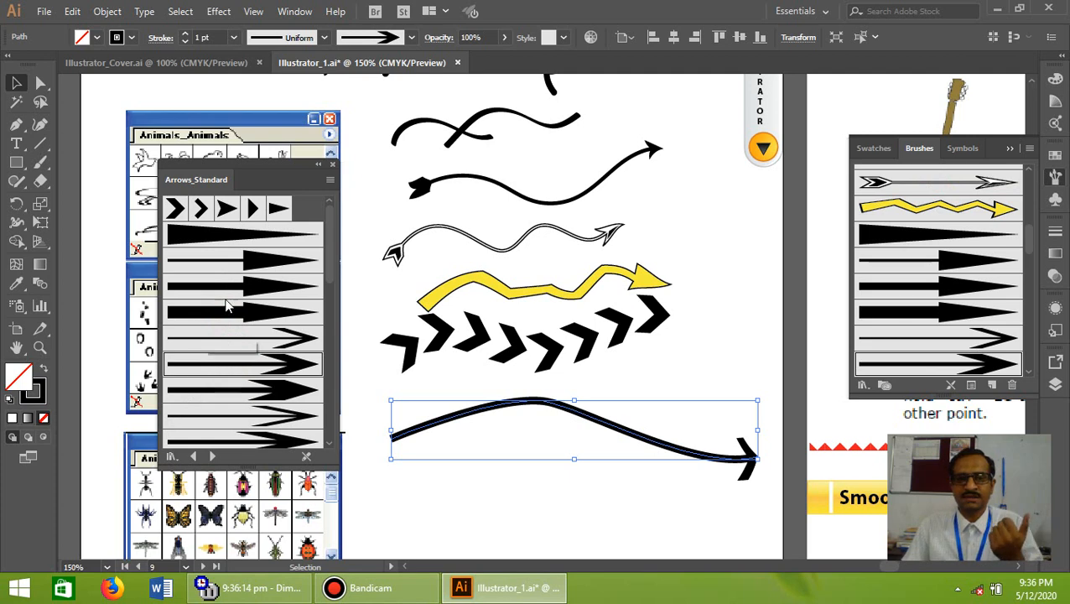
drag(326, 225, 319, 420)
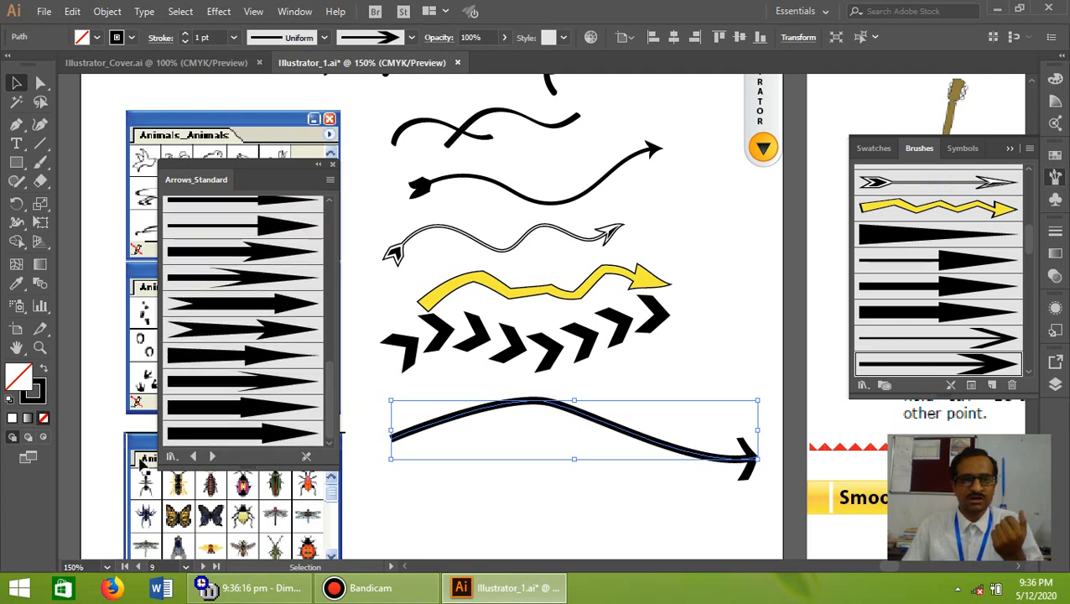
- Load the Pattern Arrows brush library and try its red, yellow and green arrow brushes in turn on the selected curve
click(172, 457)
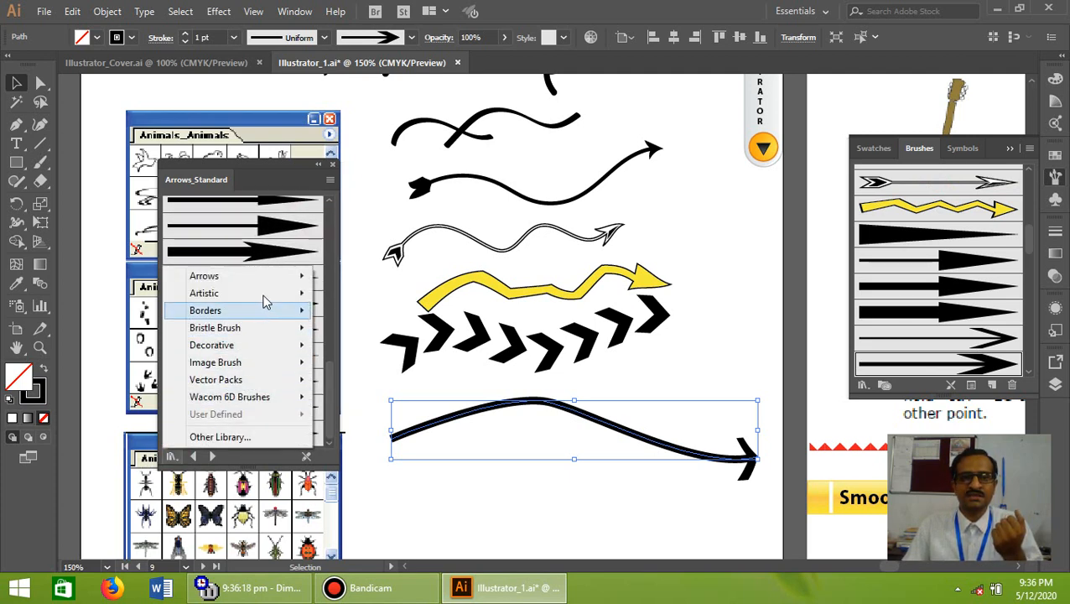
mouse_move(270, 279)
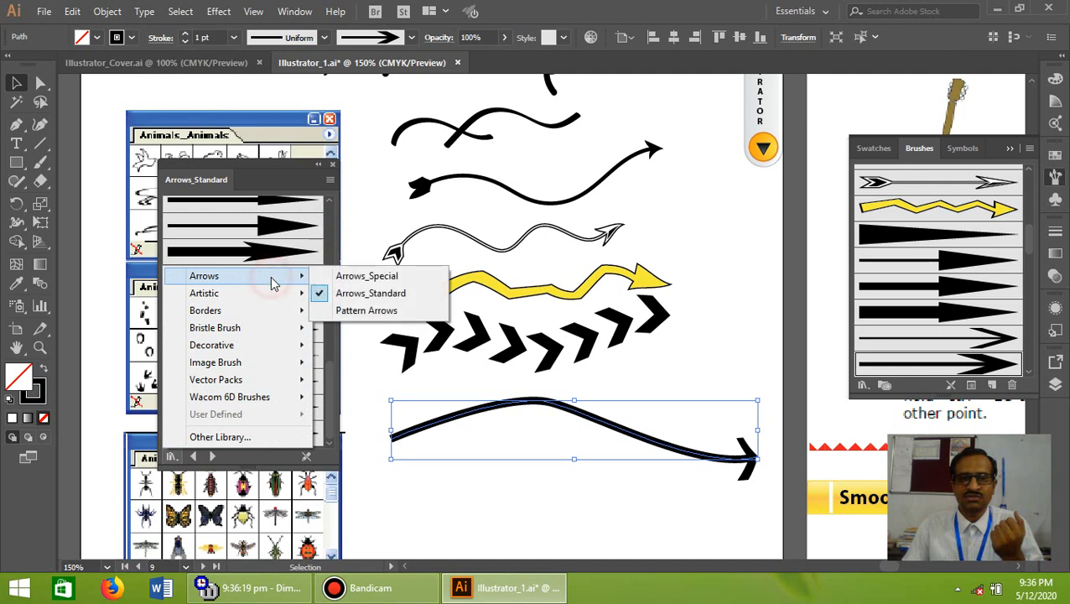
click(368, 312)
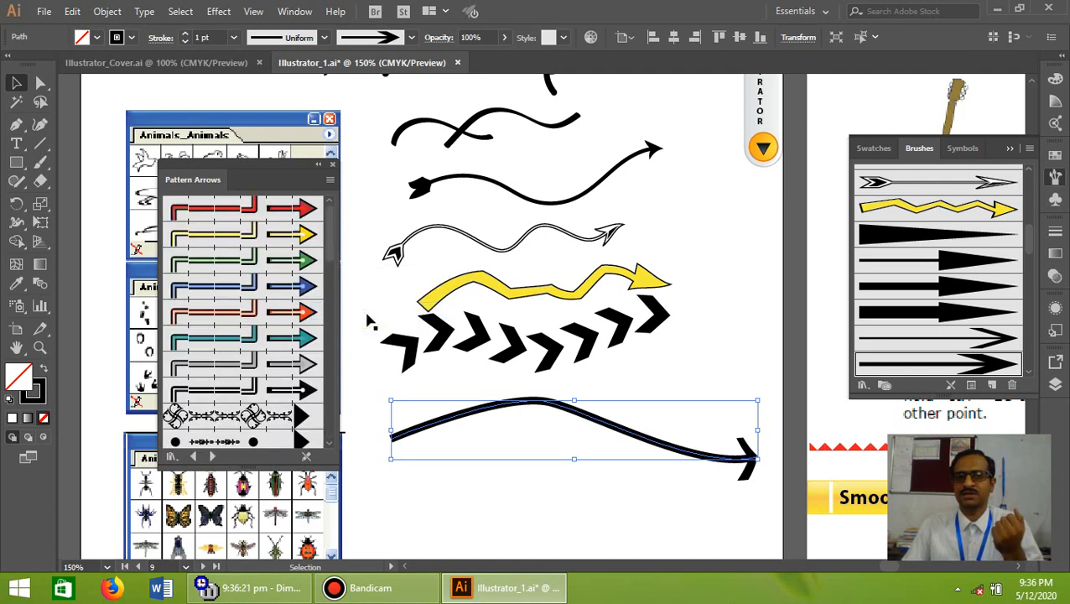
click(308, 207)
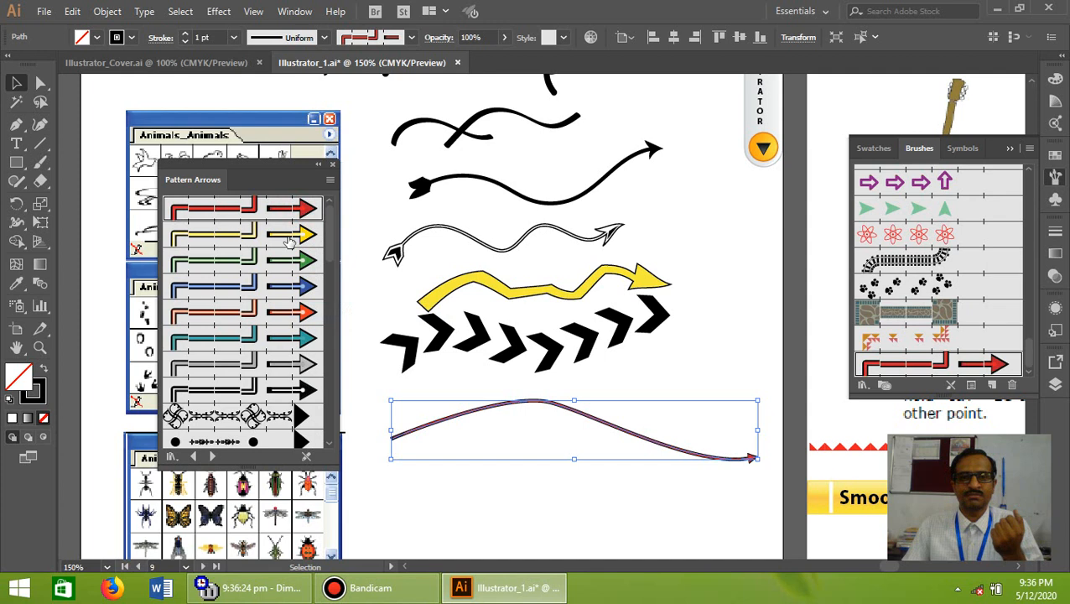
click(289, 239)
click(290, 260)
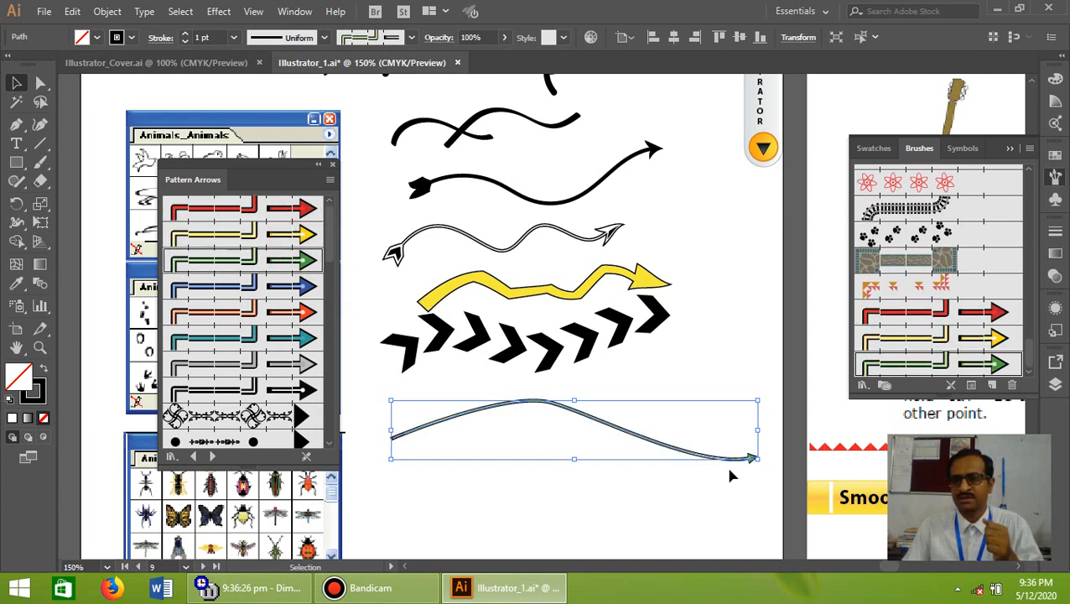
- Browse the following artistic libraries, trying a rough charcoal brush and Ink Drop, and apply the grey tapered Artistic_Ink brush to the curve
click(213, 457)
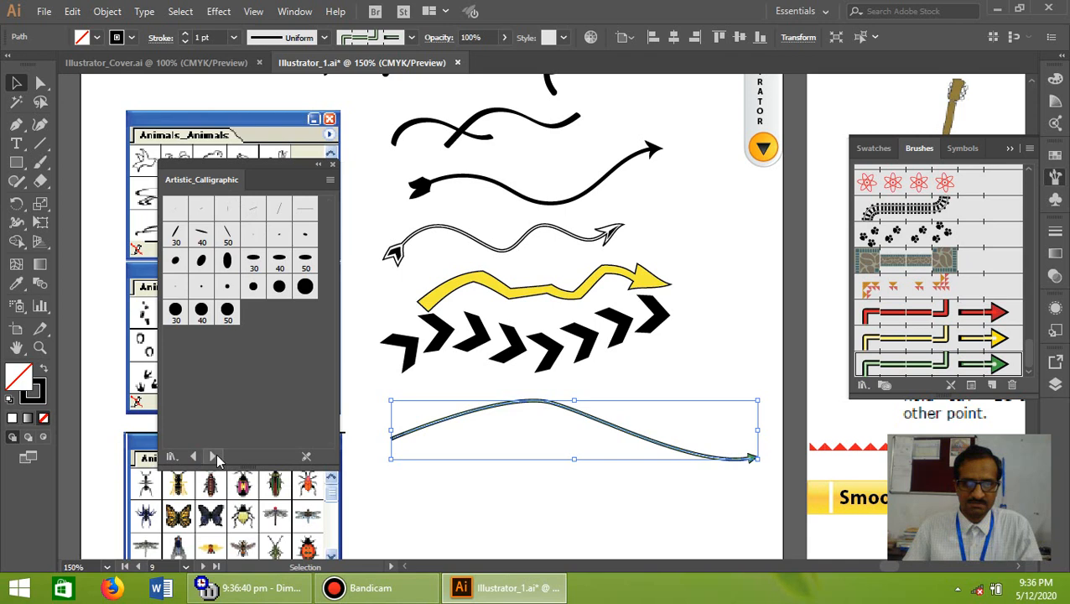
click(215, 457)
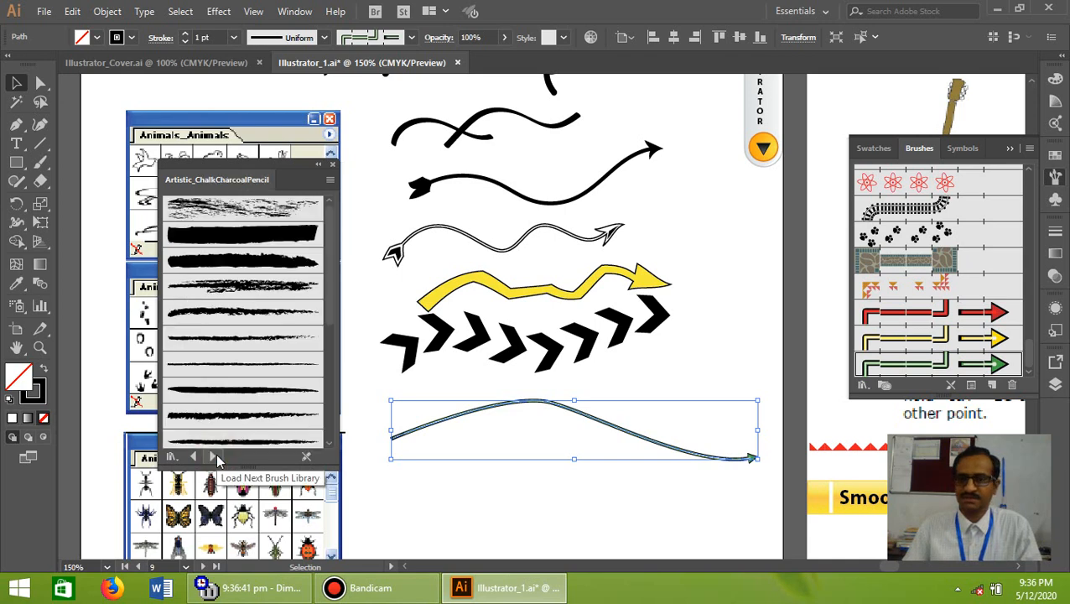
click(259, 203)
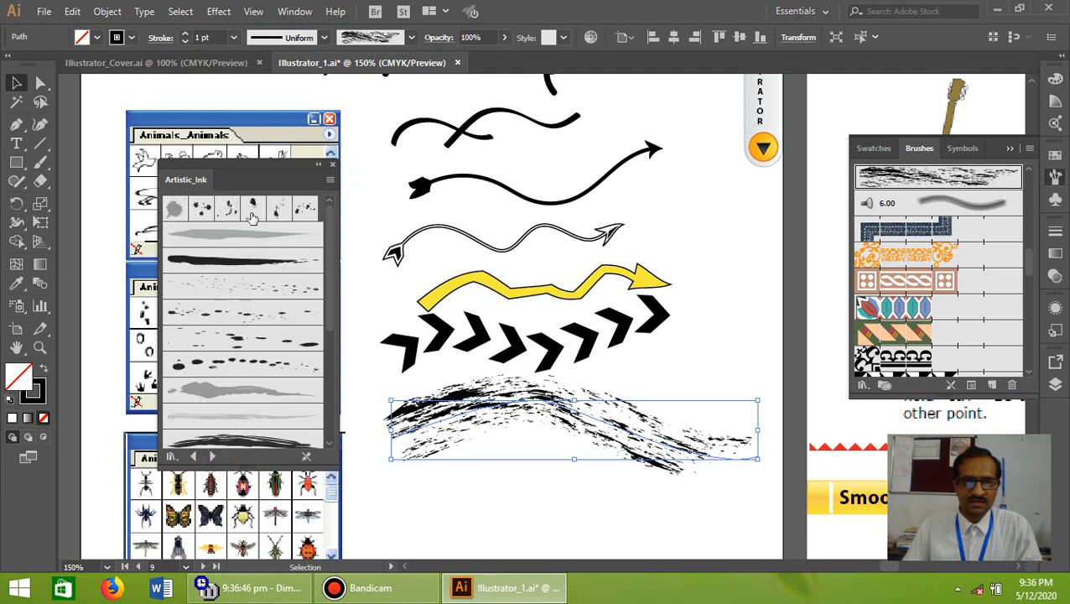
click(175, 210)
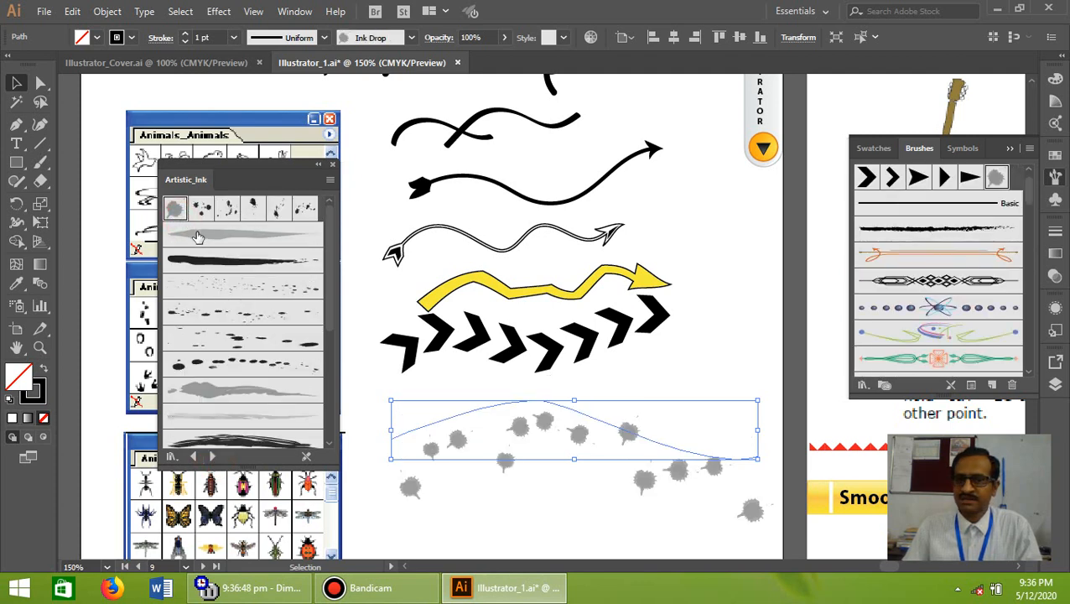
click(198, 235)
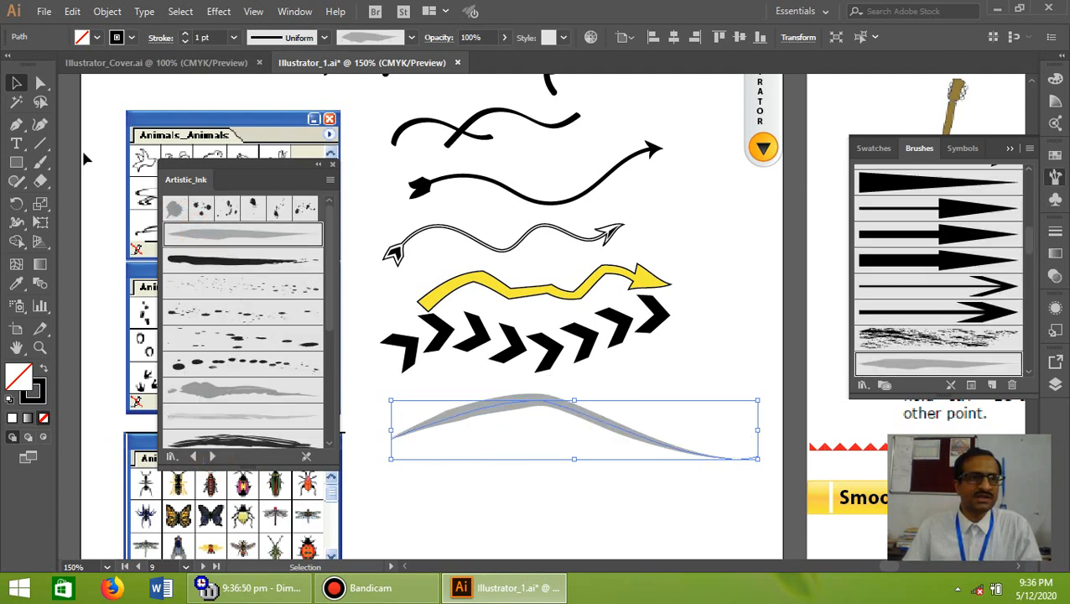
- Paint an arched stroke with the grey tapered ink brush and a rising stroke with the fine spatter brush, using the Paintbrush tool
click(40, 163)
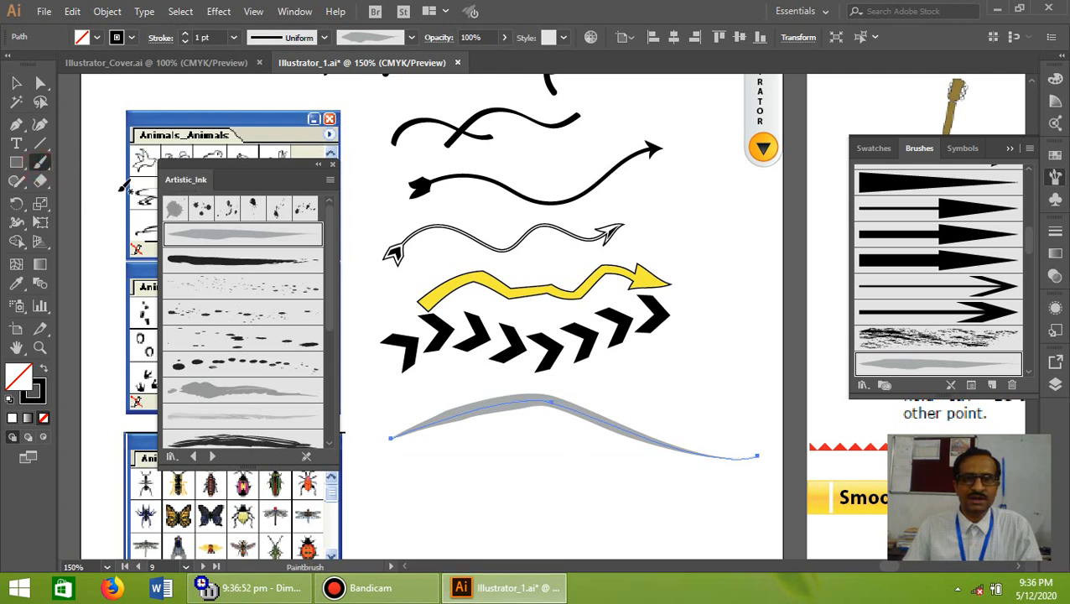
mouse_move(463, 506)
mouse_down()
mouse_move(491, 466)
mouse_move(566, 441)
mouse_move(535, 454)
mouse_move(584, 499)
mouse_up()
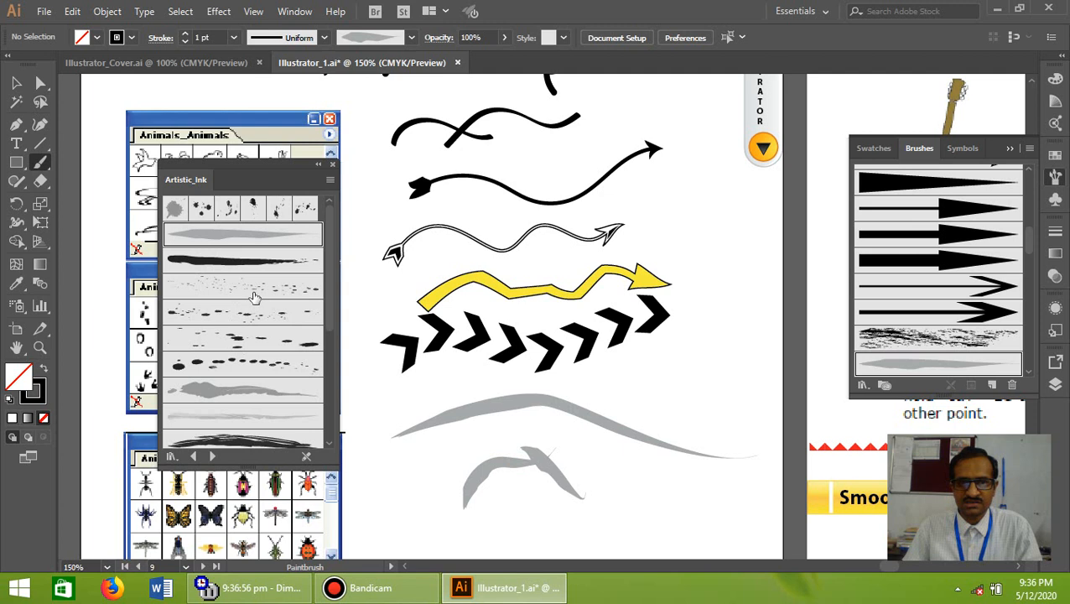
click(255, 285)
mouse_move(432, 503)
mouse_down()
mouse_move(494, 444)
mouse_move(545, 422)
mouse_move(512, 422)
mouse_move(583, 464)
mouse_move(612, 432)
mouse_move(687, 415)
mouse_move(677, 379)
mouse_up()
- Paint several overlapping strokes with the grey streaky Artistic_Ink brush across the curve and to the right of the arrows
drag(330, 239, 347, 395)
click(240, 253)
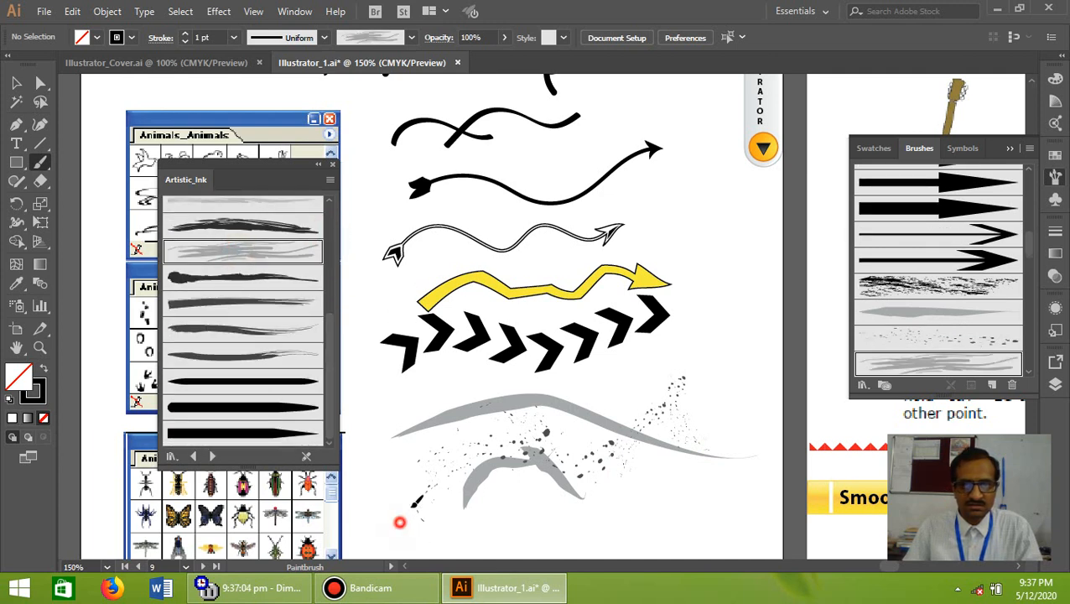
mouse_move(400, 520)
mouse_down()
mouse_move(528, 448)
mouse_move(570, 431)
mouse_up()
drag(518, 496, 633, 359)
drag(708, 260, 720, 371)
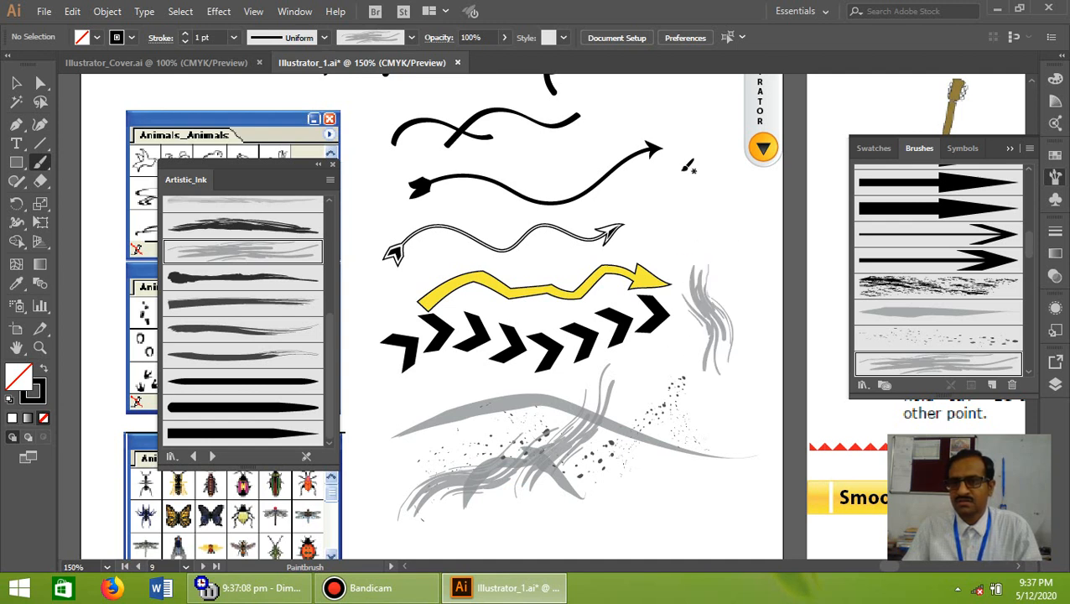
drag(681, 170, 739, 266)
mouse_move(739, 241)
mouse_down()
mouse_move(720, 221)
mouse_move(746, 179)
mouse_up()
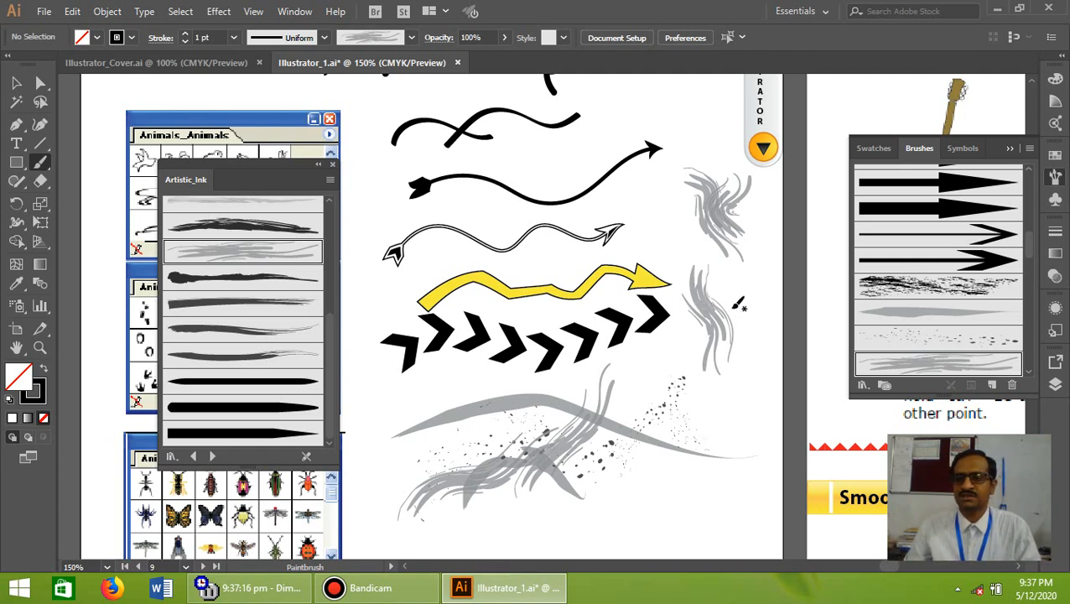
- Paint a stroke with the Ink Splats scatter brush over the chevrons and another with the Ink Spots brush below the curve
scroll(331, 336, up, 5)
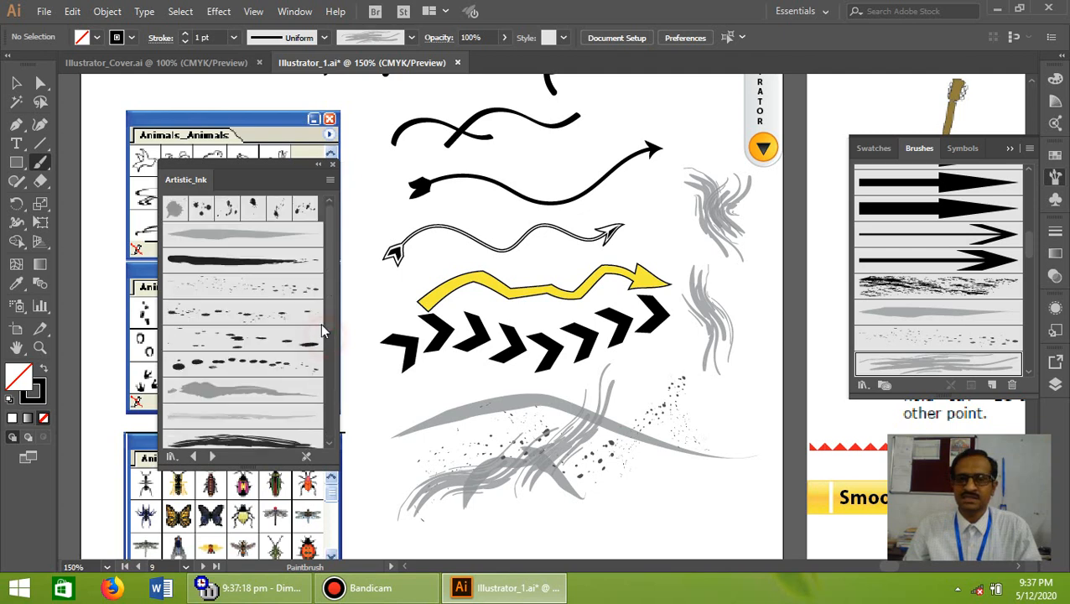
click(198, 202)
mouse_move(507, 374)
mouse_down()
mouse_move(631, 298)
mouse_move(640, 371)
mouse_move(681, 432)
mouse_move(754, 369)
mouse_up()
click(228, 208)
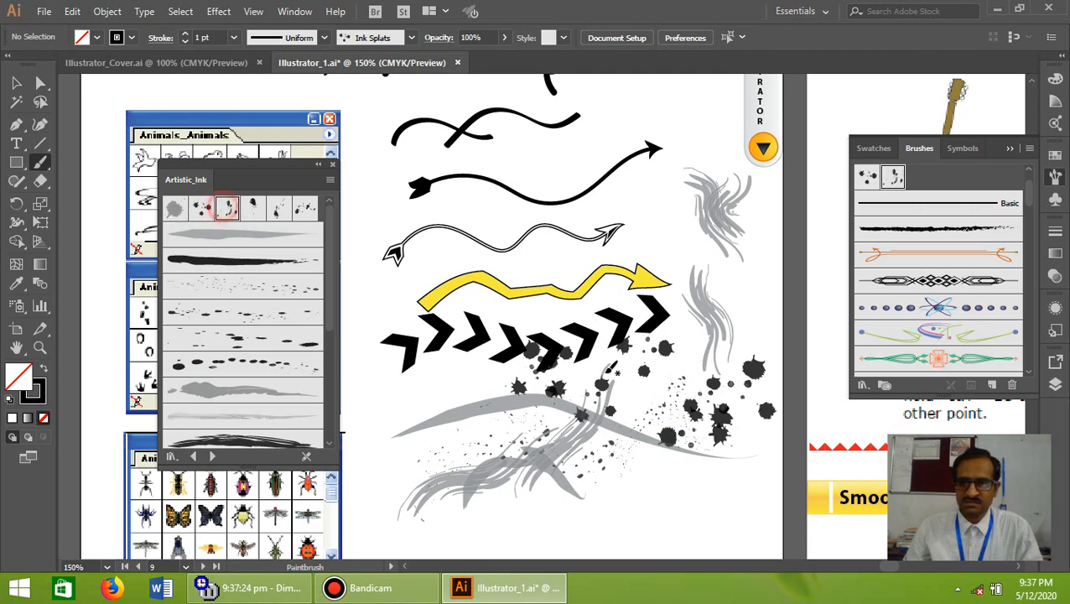
drag(558, 547, 689, 470)
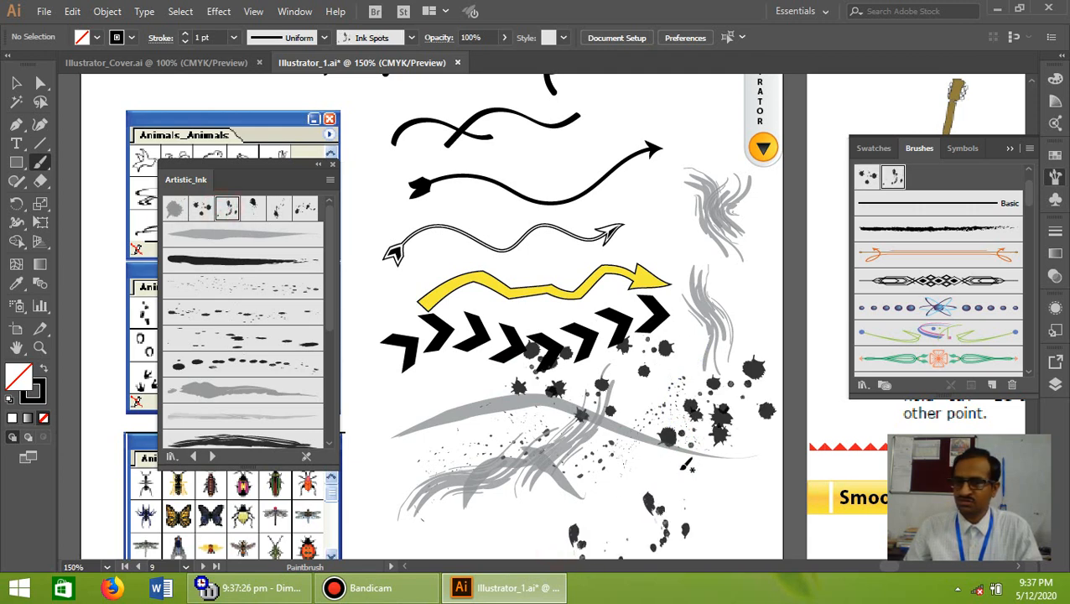
- Draw a long horizontal line with the Line Segment tool in the empty area below the ink spots
click(40, 142)
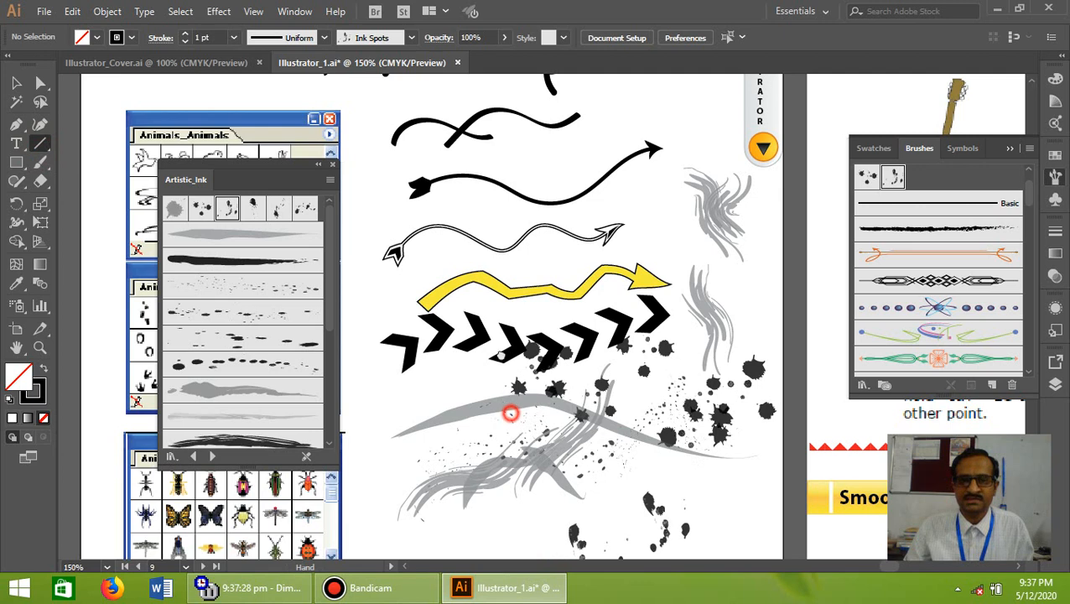
scroll(509, 411, down, 3)
scroll(509, 411, right, 1)
drag(341, 501, 644, 481)
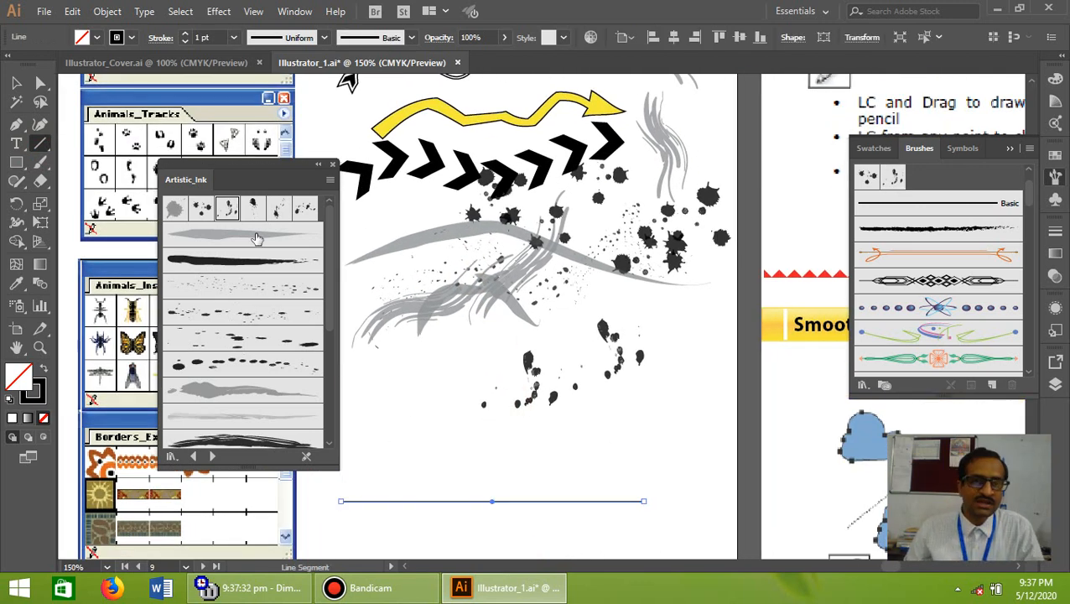
- Try the first six Artistic_Ink art brushes in turn on the horizontal line, from the grey tapered stroke to the ink blots
click(224, 235)
click(227, 261)
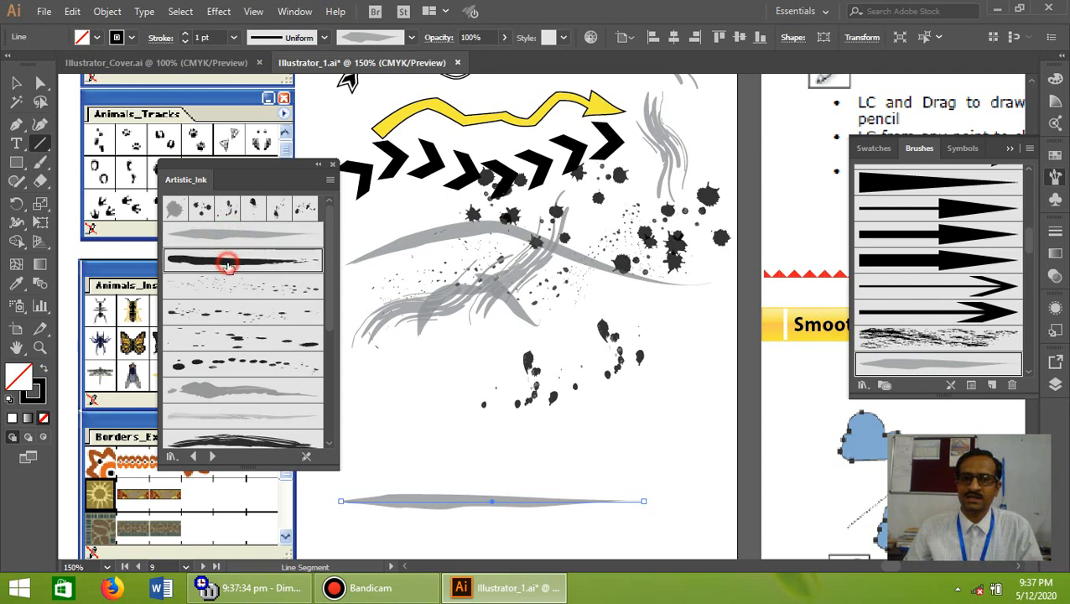
click(240, 289)
click(259, 309)
click(260, 341)
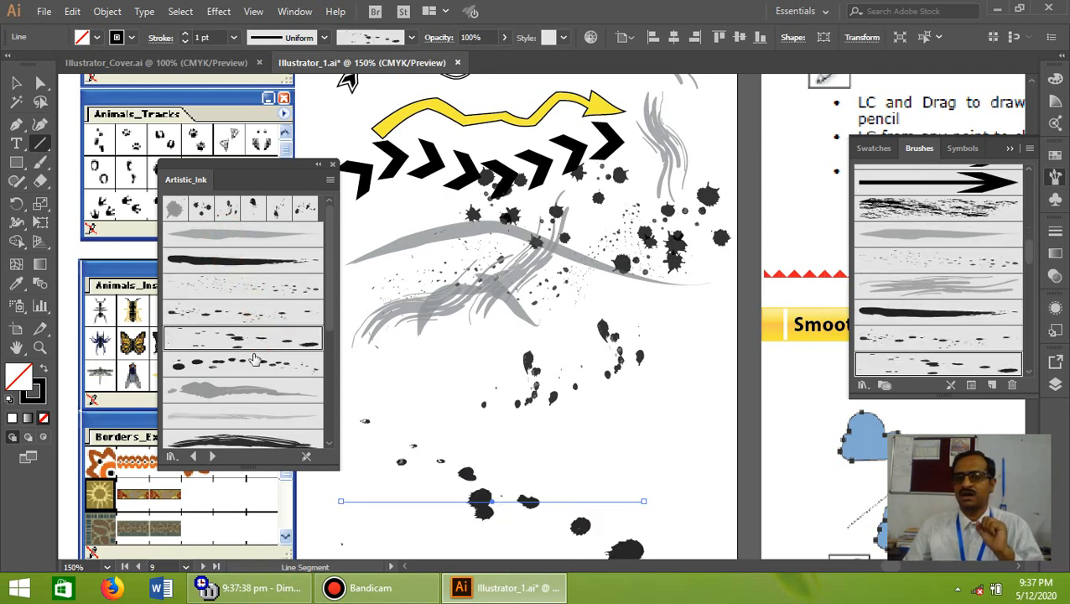
click(259, 365)
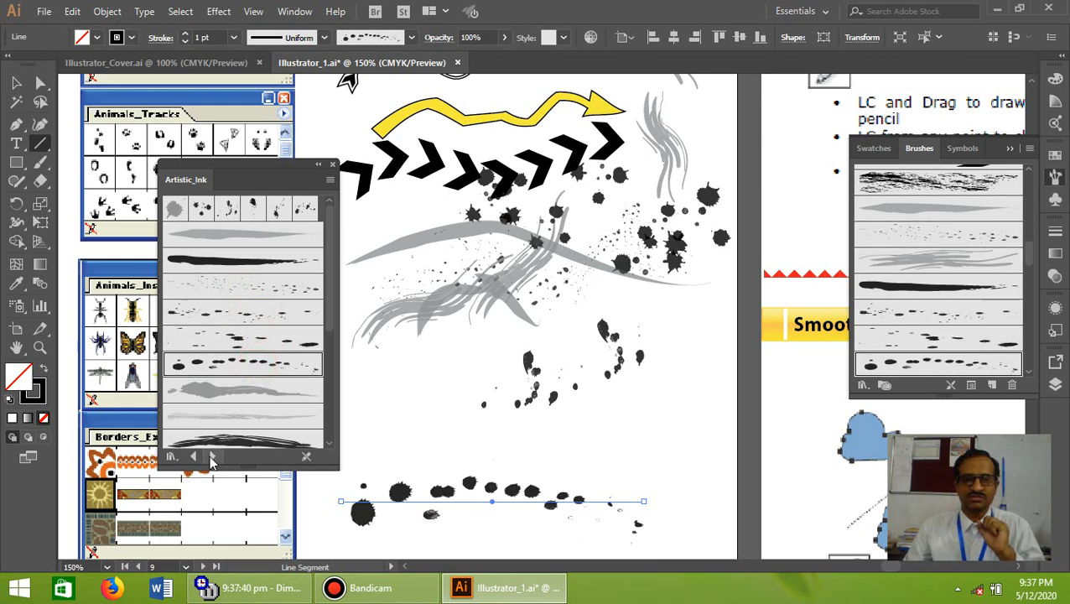
- Load the Artistic_Paintbrush library and try three of its rough dry-paint brushes in turn on the horizontal line
click(212, 456)
click(220, 308)
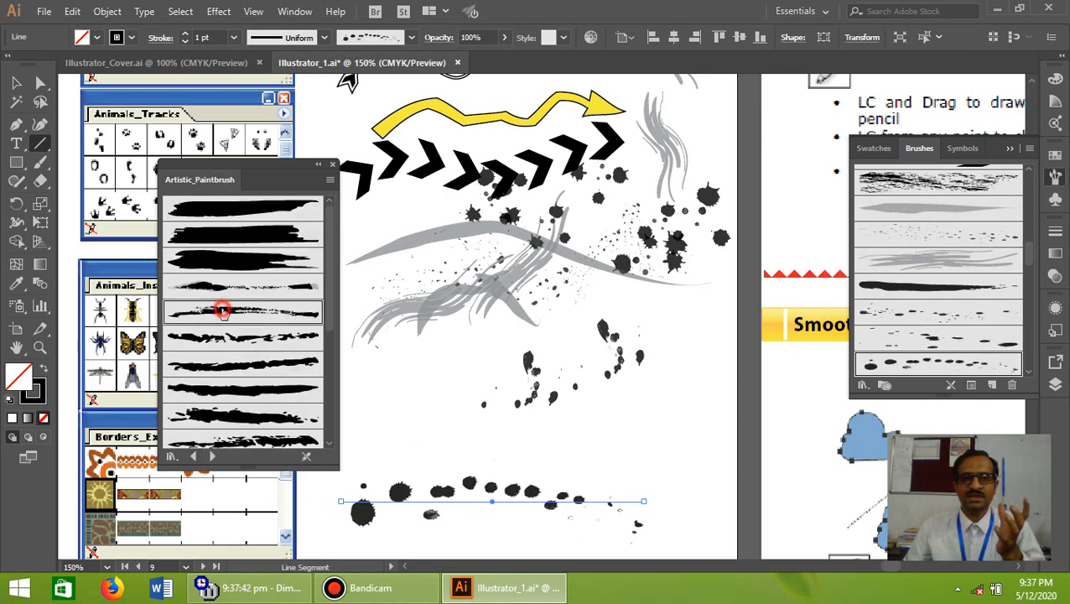
click(223, 337)
click(232, 365)
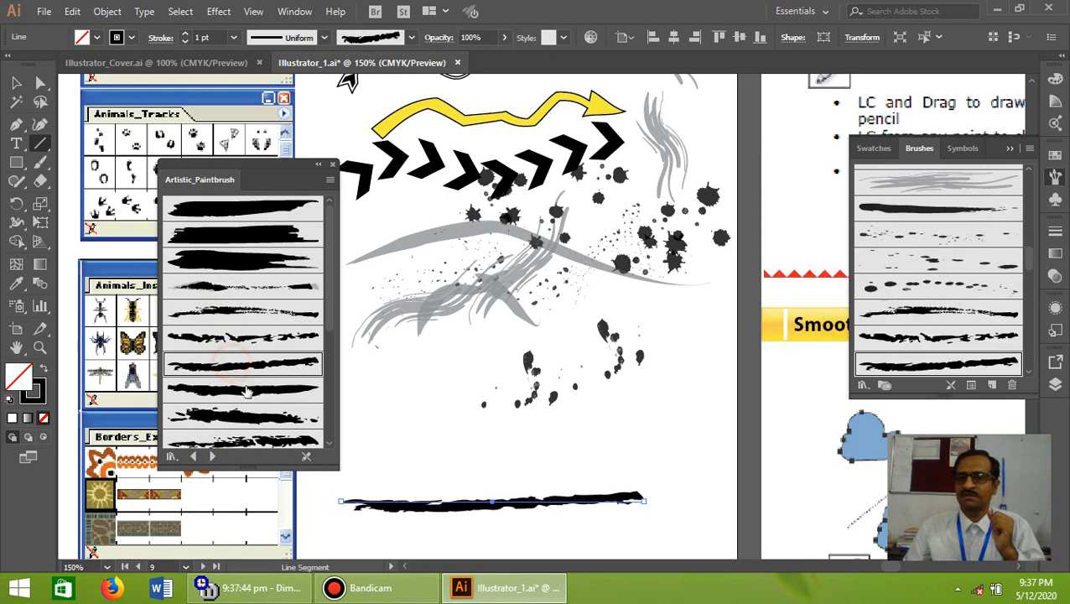
- Load the Borders_Dashed library and try its brushes in turn on the line, ending with the blue and green dotted border
click(212, 456)
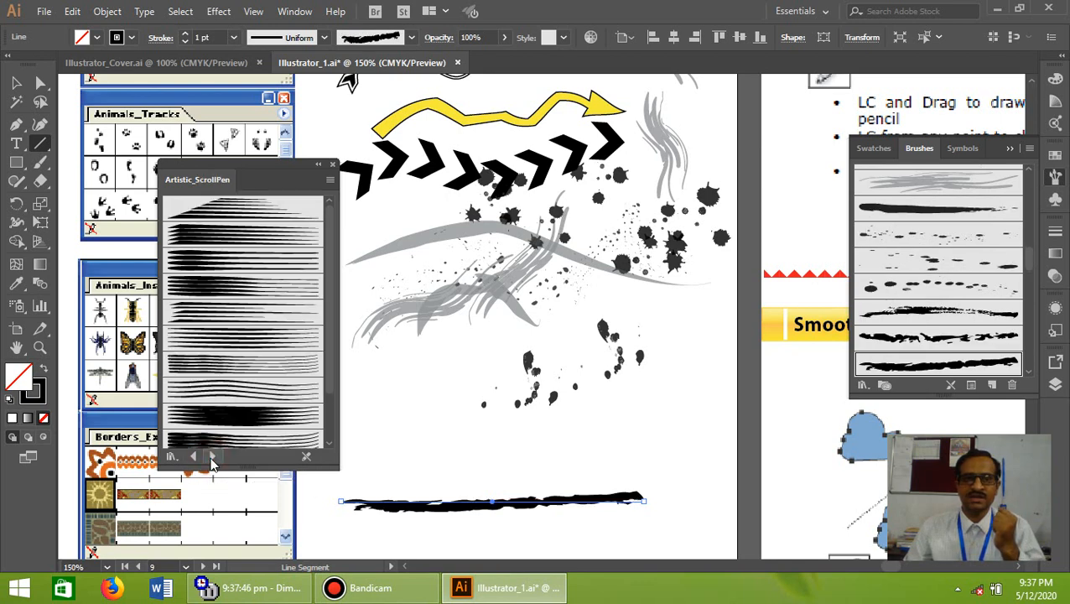
click(212, 456)
click(212, 456)
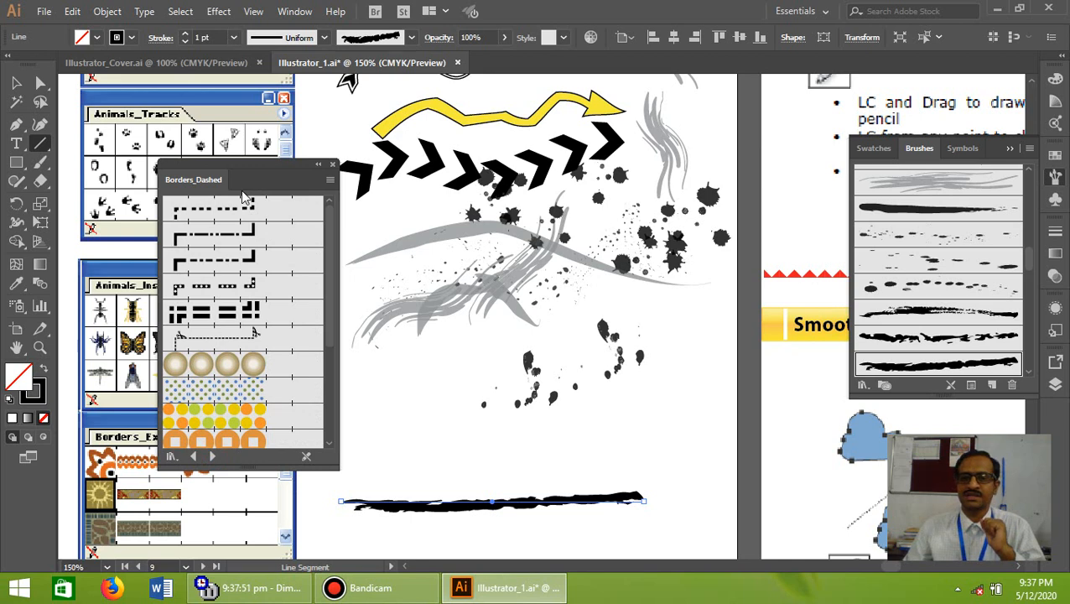
click(246, 213)
click(243, 236)
click(249, 264)
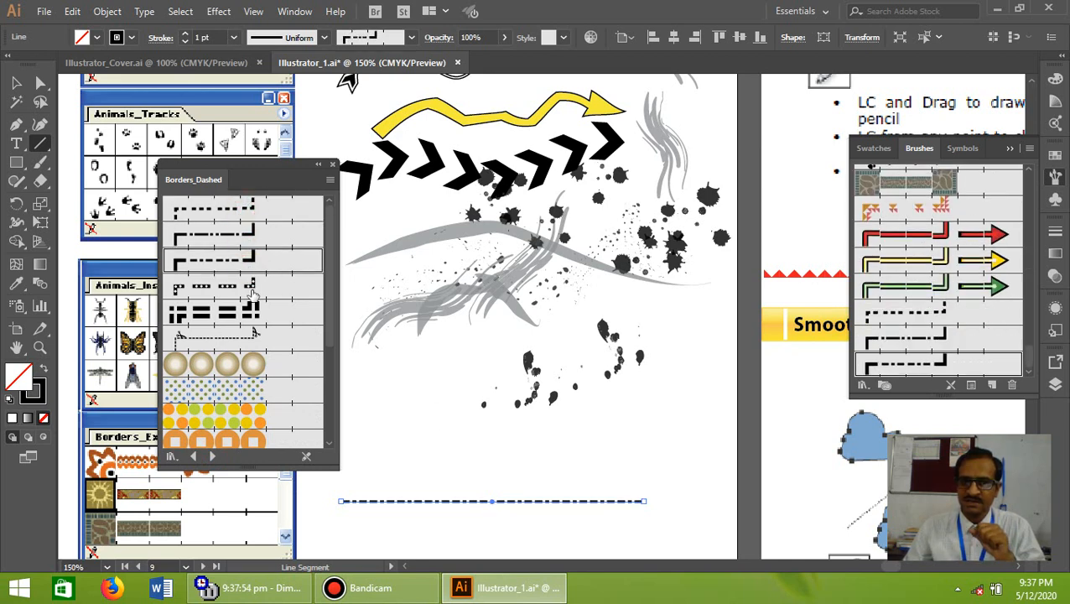
click(249, 288)
click(250, 312)
click(249, 338)
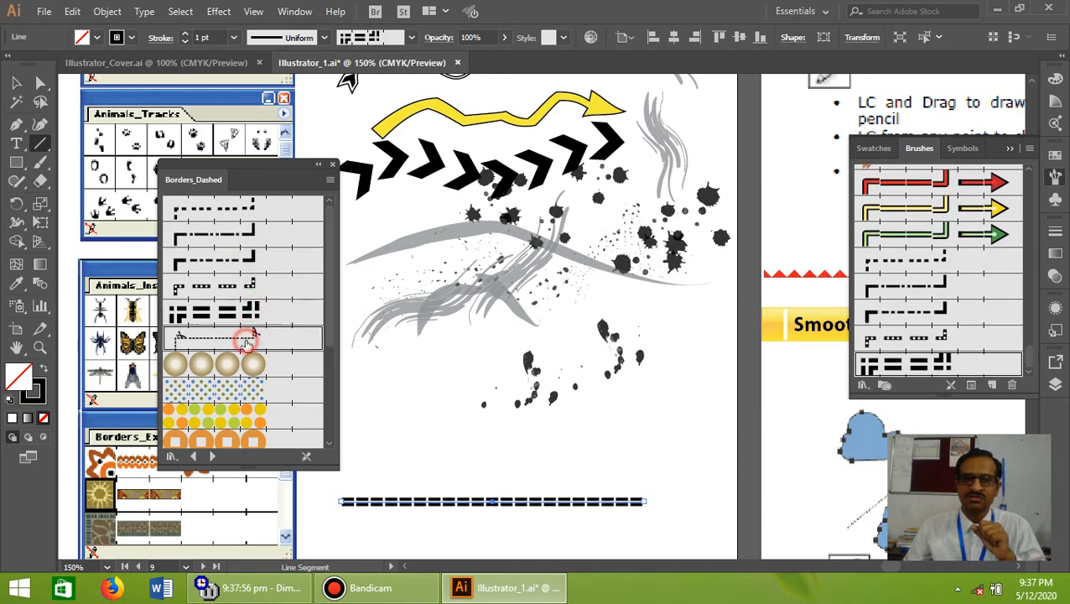
click(247, 369)
click(248, 392)
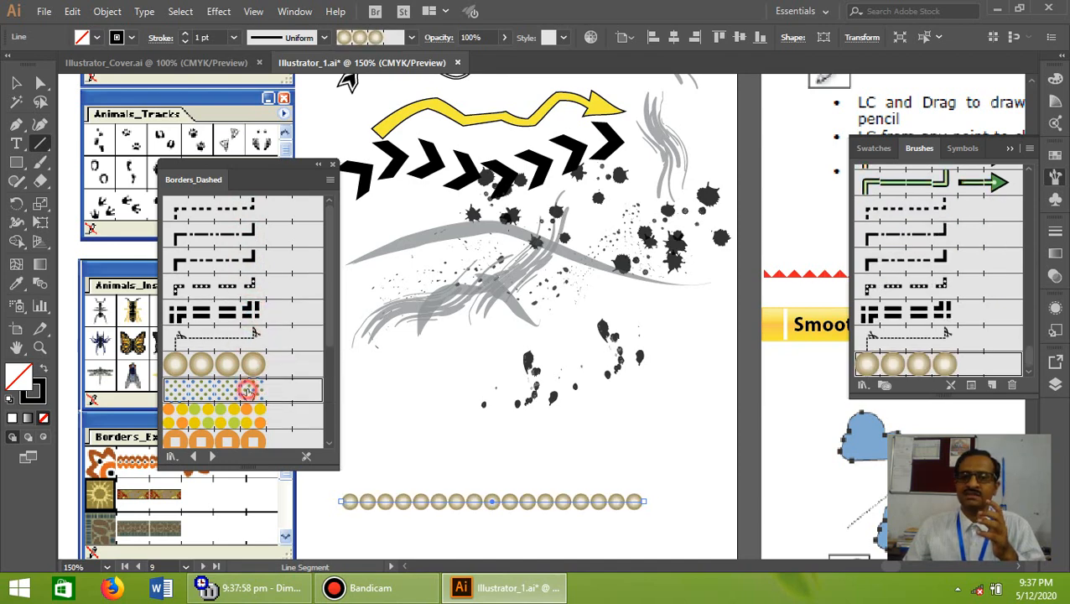
- Draw a rectangle with the Rectangle tool in the empty area below the dotted line
mouse_move(442, 406)
mouse_down()
mouse_move(406, 171)
mouse_move(449, 157)
mouse_up()
click(16, 162)
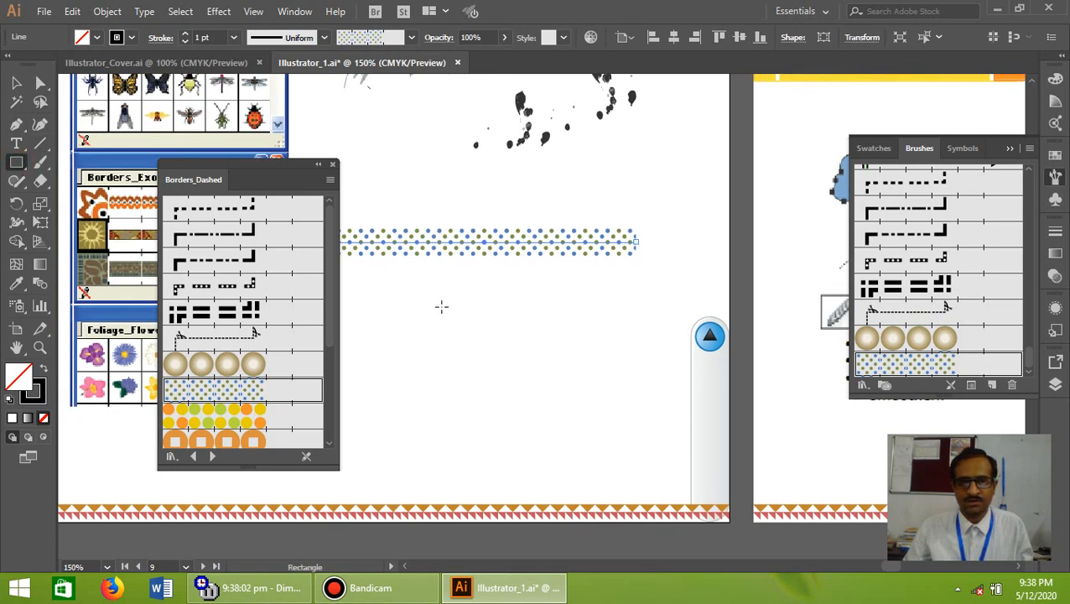
mouse_move(429, 296)
mouse_down()
mouse_move(563, 423)
mouse_move(630, 457)
mouse_up()
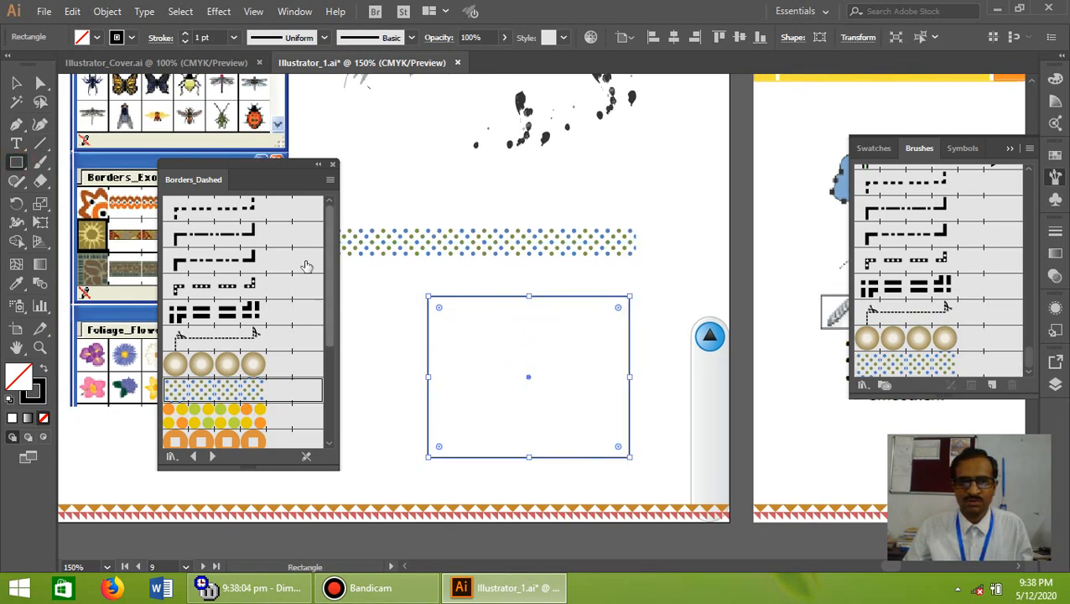
- Try the Borders_Dashed dashed-line, scissors, bead and dotted brushes in turn on the rectangle, ending with the blue and green dotted border
click(254, 213)
click(247, 242)
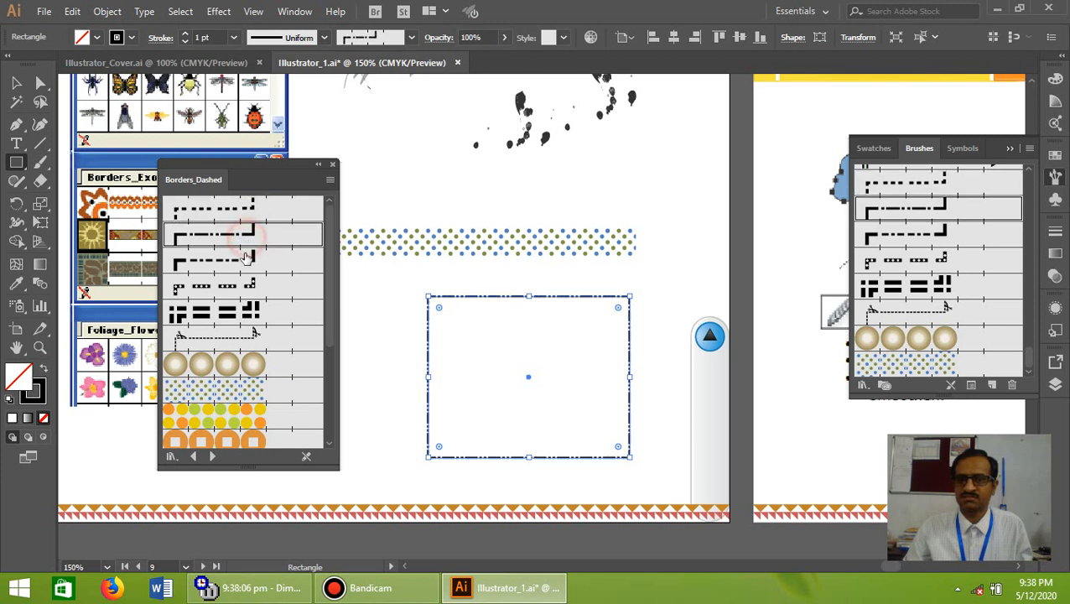
click(242, 267)
click(230, 333)
click(226, 366)
click(225, 390)
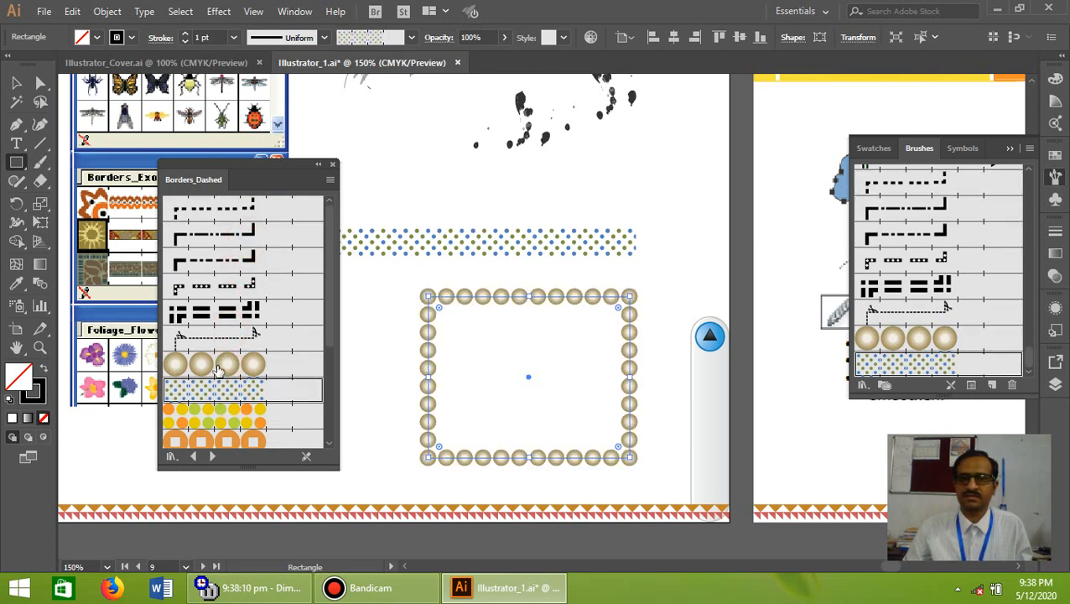
click(227, 335)
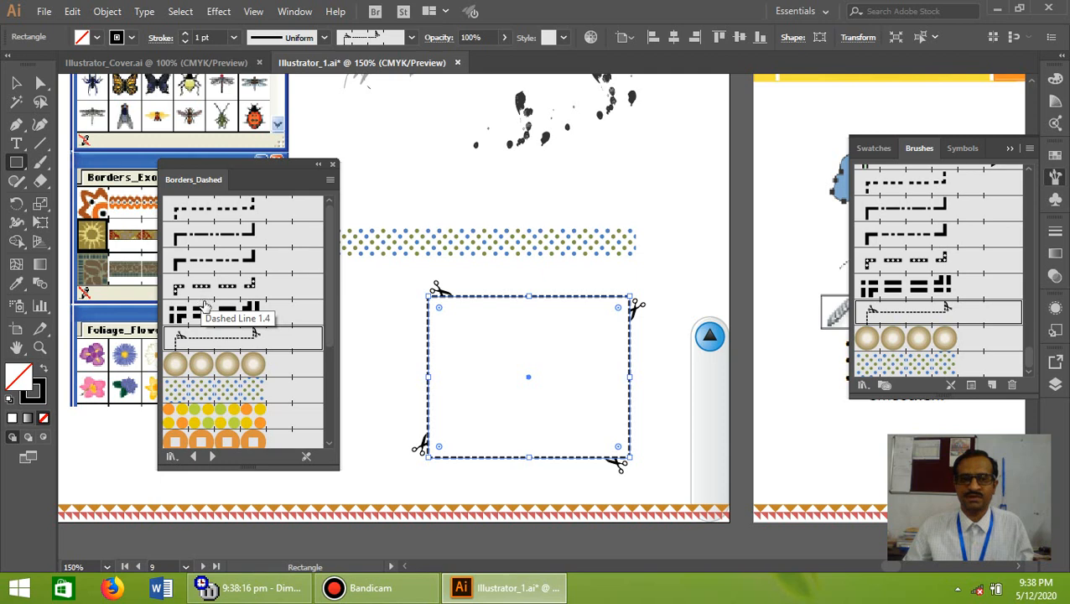
click(241, 369)
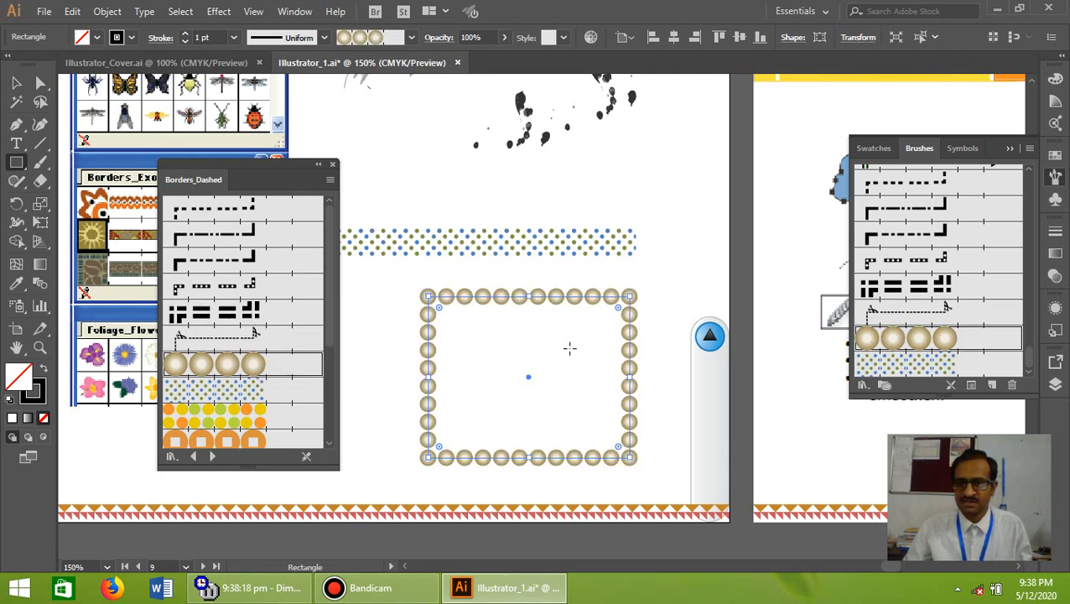
click(273, 396)
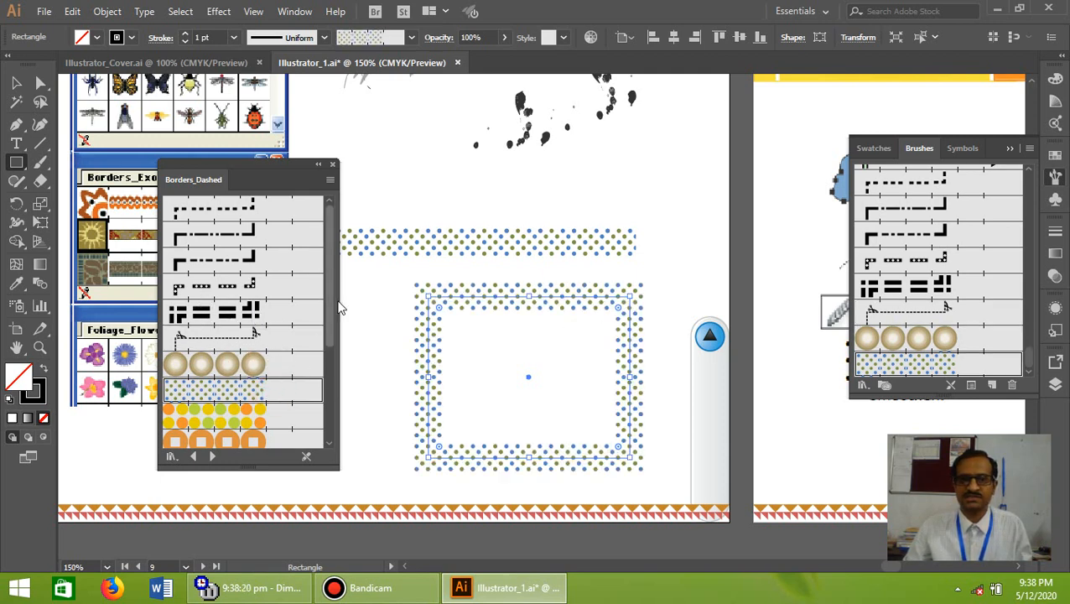
- Try the remaining Borders_Dashed circle and square brushes in turn on the rectangle, ending with the blue squares and pink circles
drag(329, 301, 324, 398)
click(257, 252)
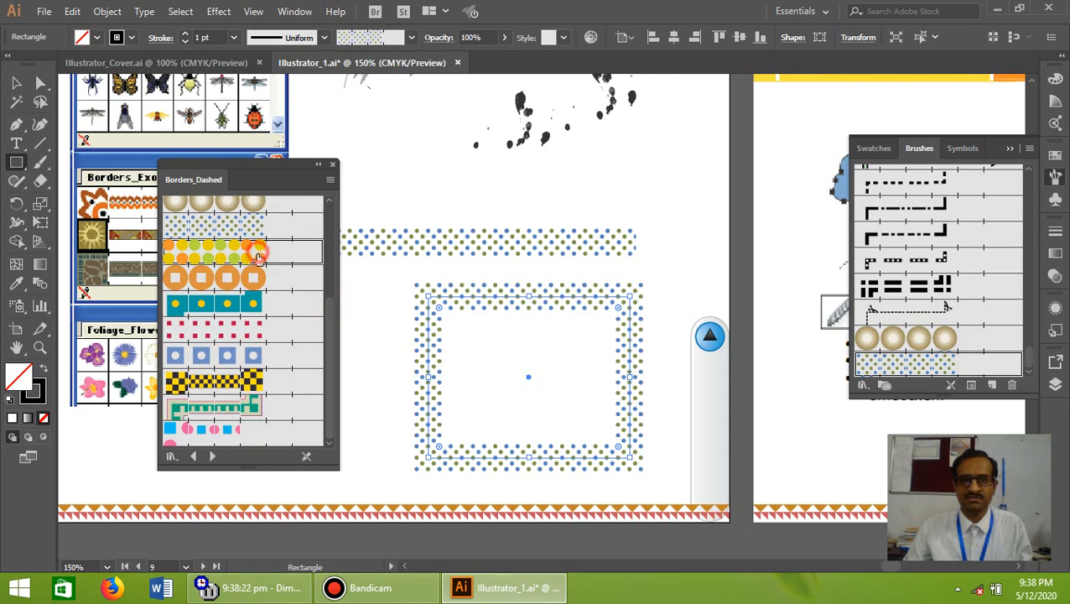
click(260, 281)
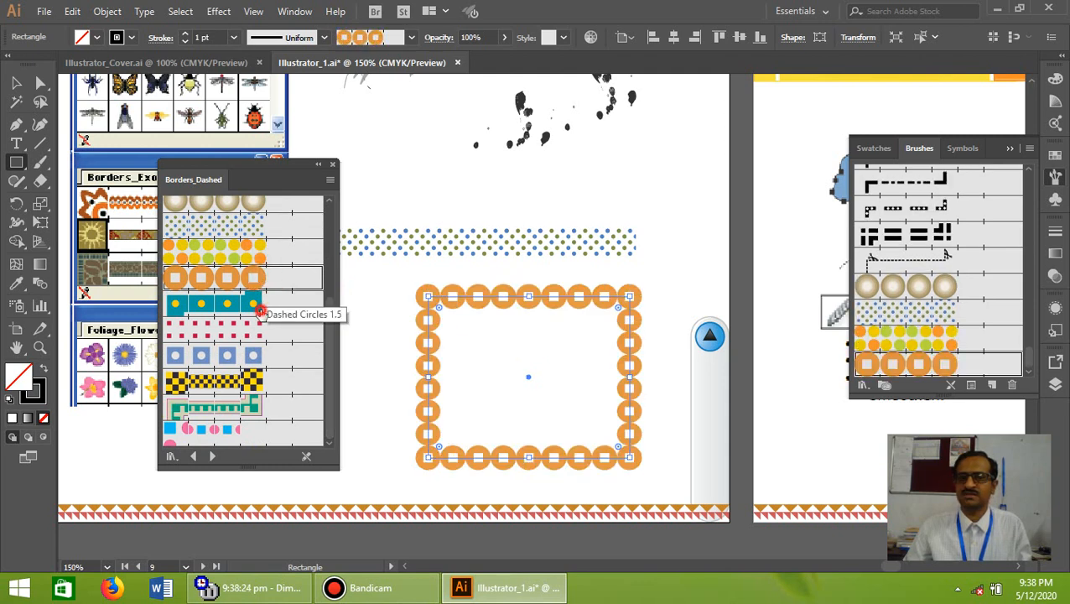
click(260, 312)
click(258, 334)
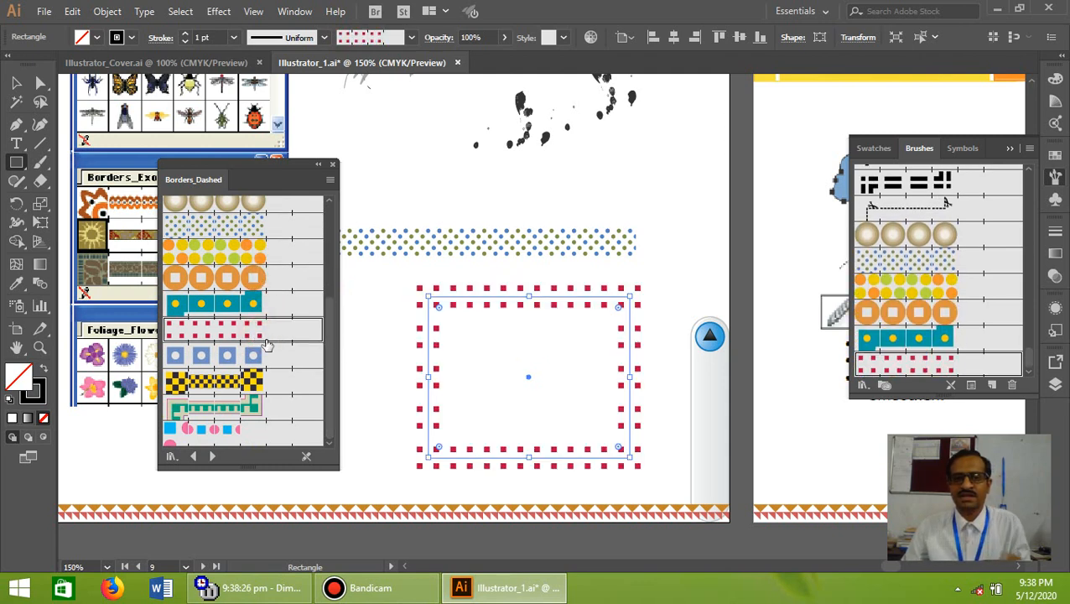
click(260, 358)
click(260, 383)
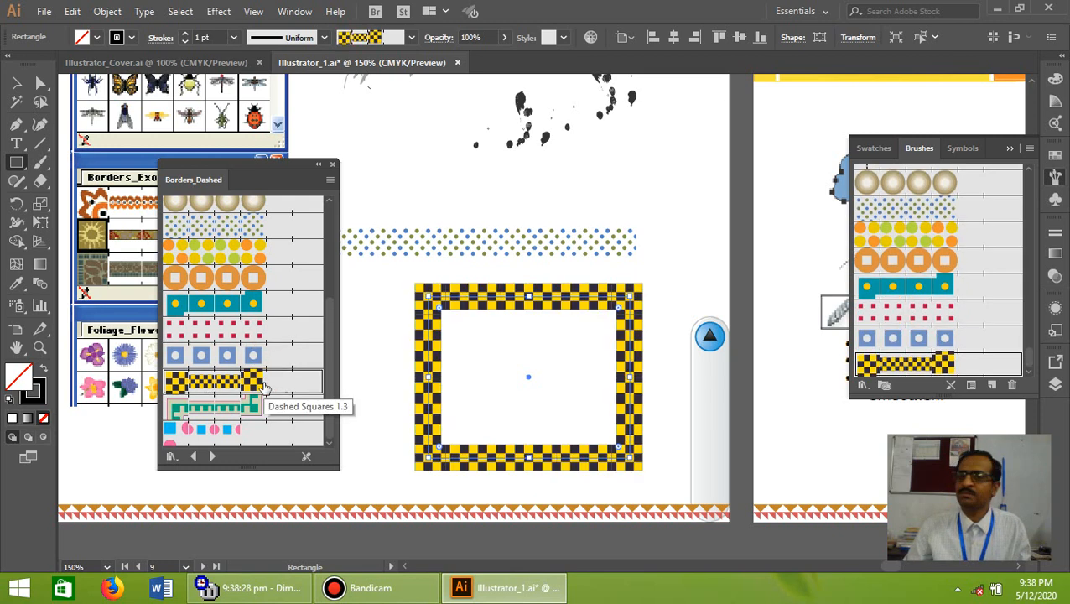
click(260, 408)
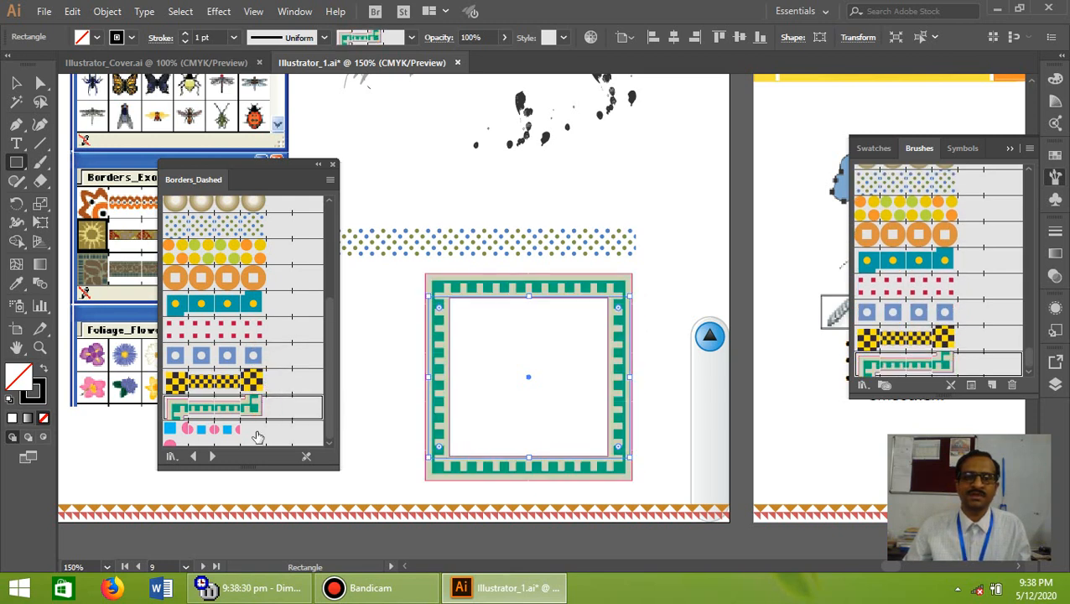
click(252, 431)
drag(328, 329, 327, 219)
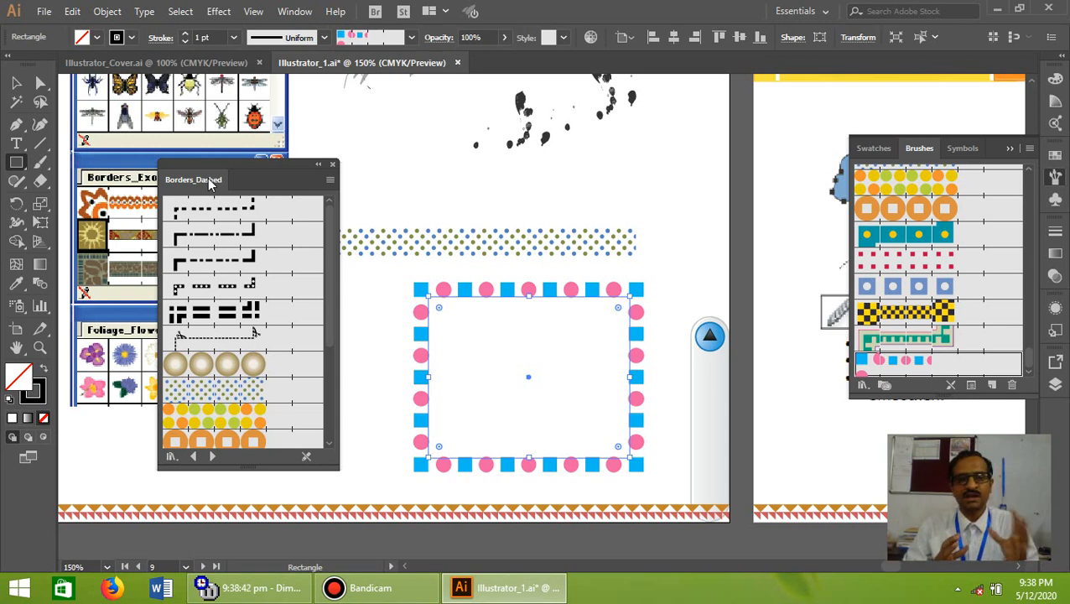
- Load the Borders_Decorative library and try its upper brushes on the rectangle, ending with the peach and green diagonal stripes
click(213, 461)
click(241, 206)
click(241, 233)
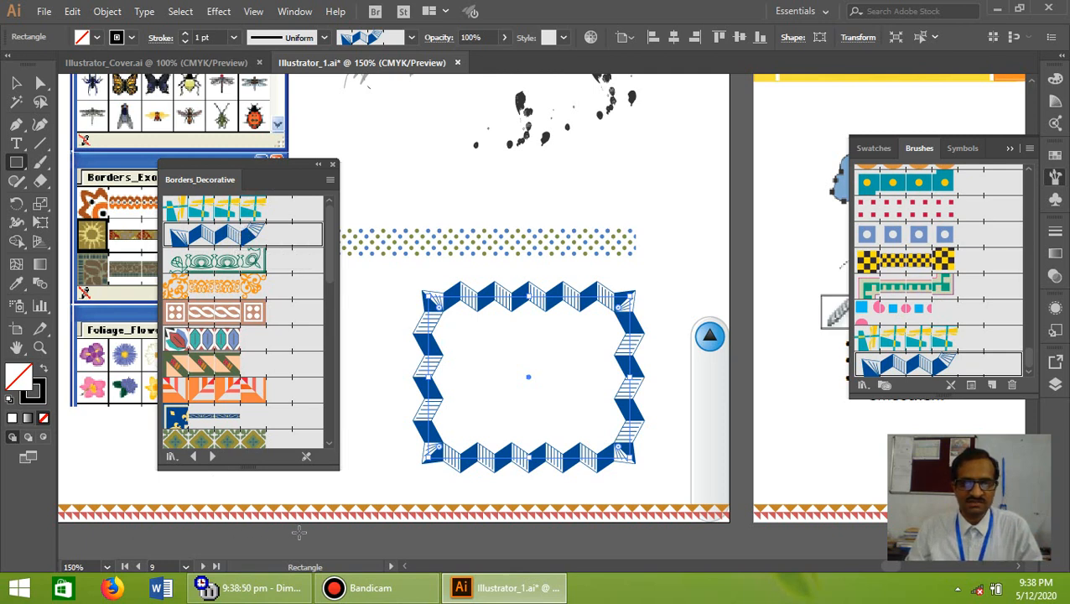
click(258, 287)
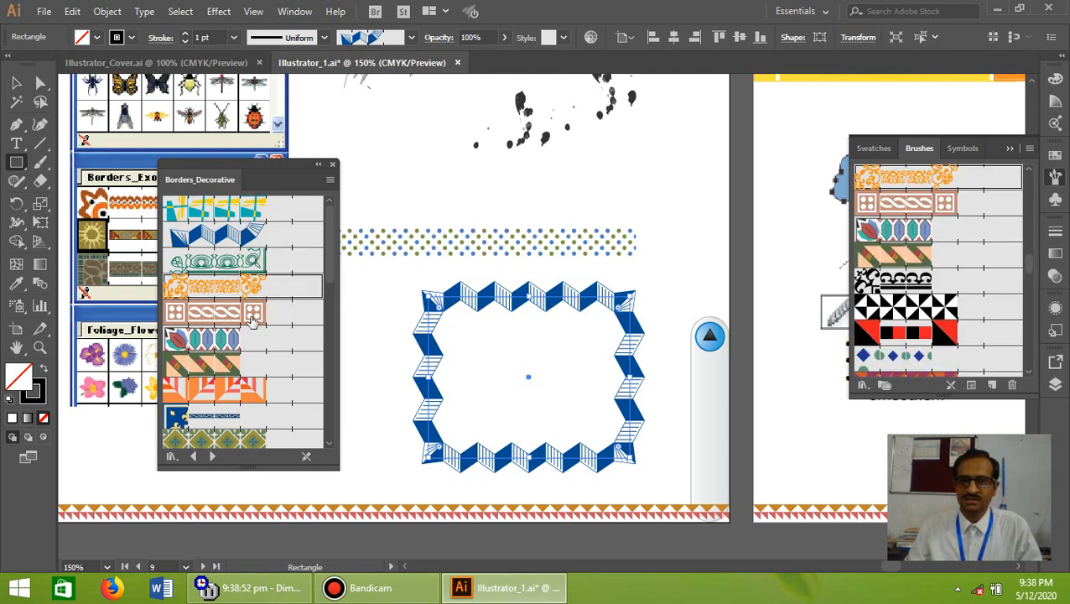
click(252, 317)
click(252, 342)
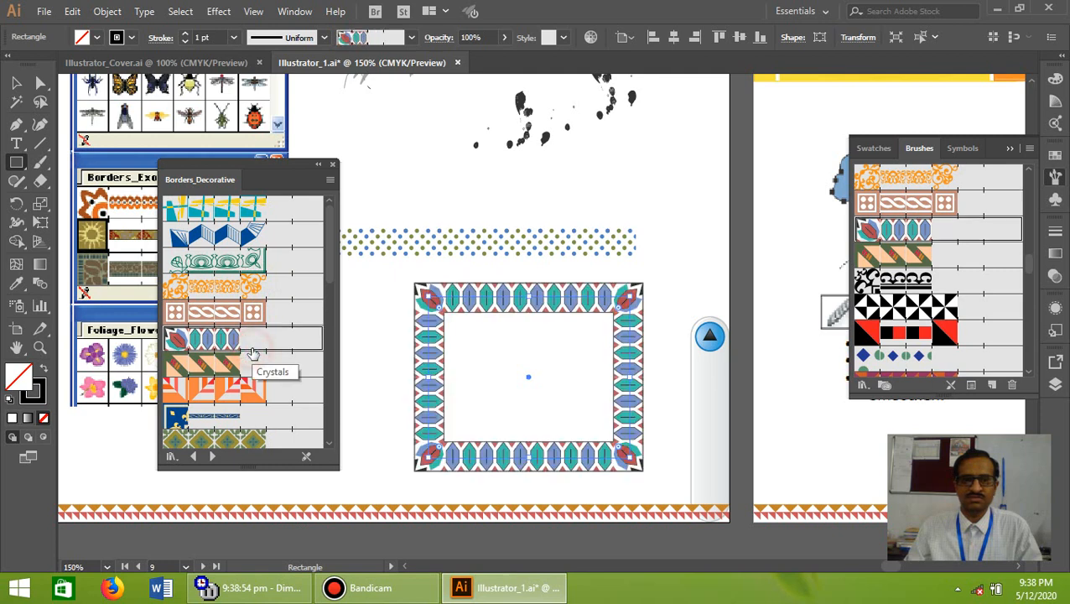
click(256, 365)
- Try five lower Borders_Decorative brushes in turn on the rectangle, from the red spikes to the green and pink Greek key
scroll(281, 379, down, 3)
scroll(282, 382, down, 3)
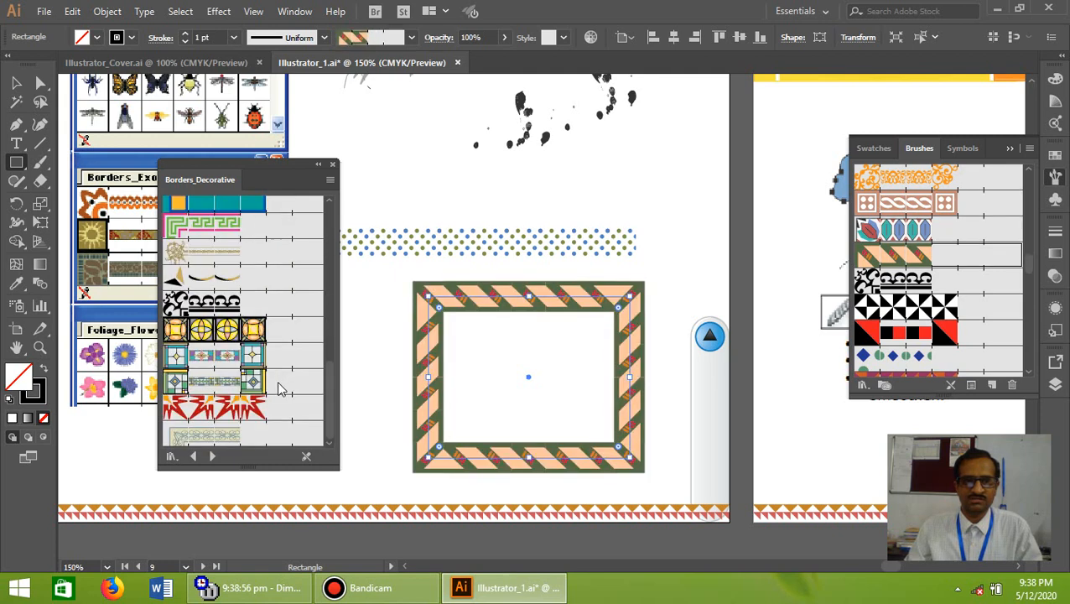
click(264, 413)
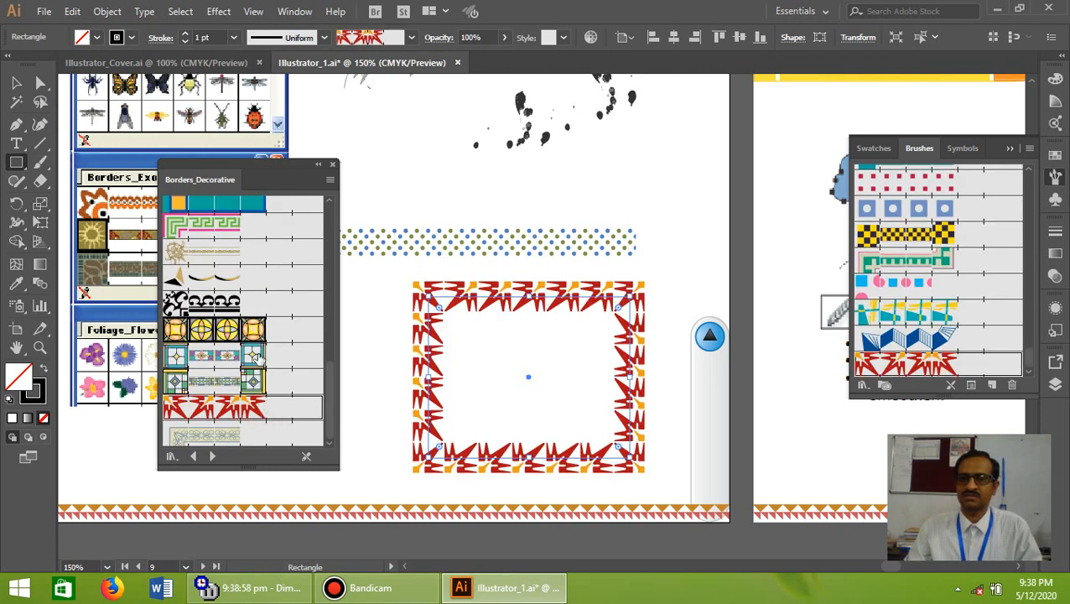
click(249, 304)
click(248, 279)
click(259, 257)
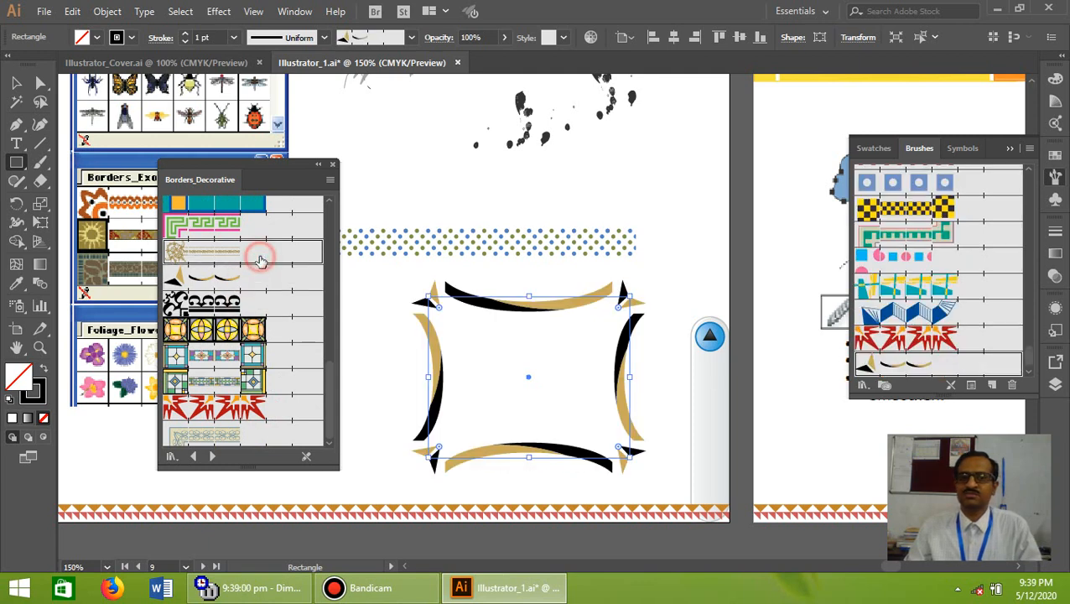
click(273, 233)
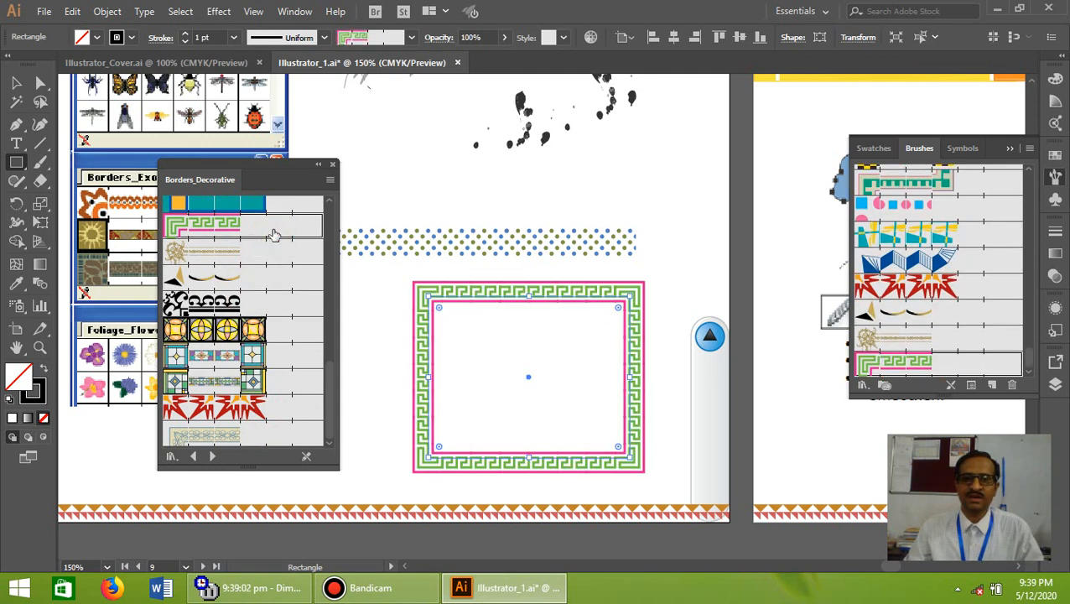
- Load the Borders_Frames library and try its wooden, gold and blue frame brushes on the rectangle, ending with the blue frame
click(217, 457)
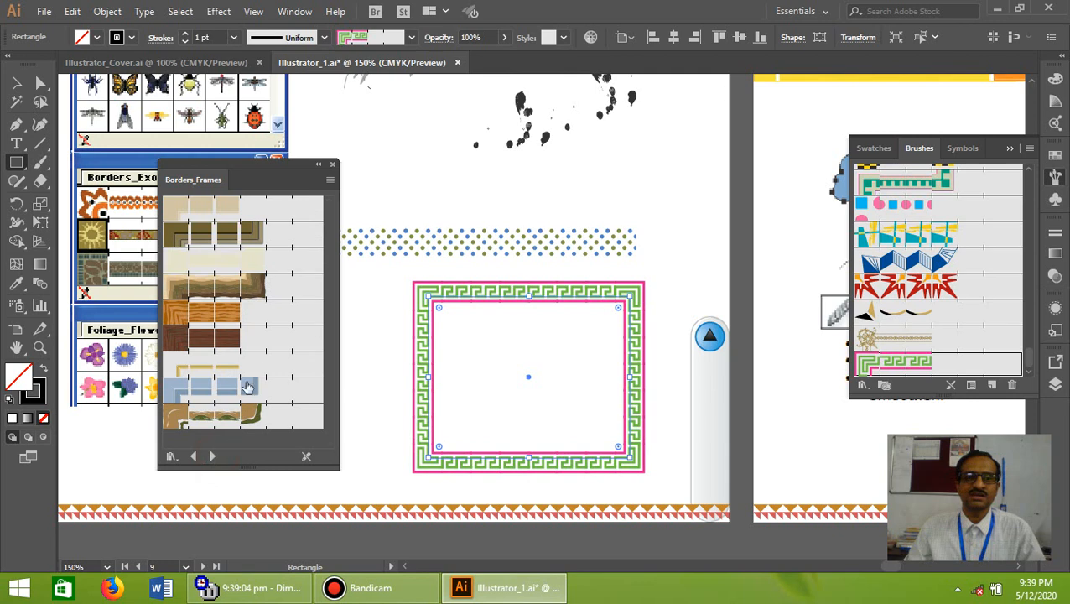
click(275, 285)
click(259, 321)
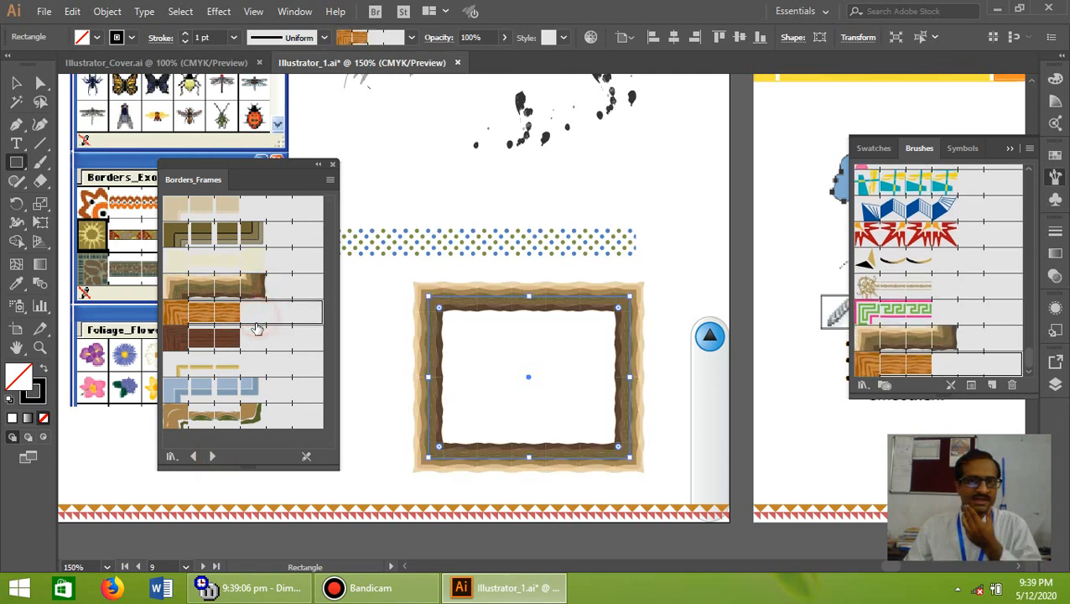
click(255, 339)
click(249, 369)
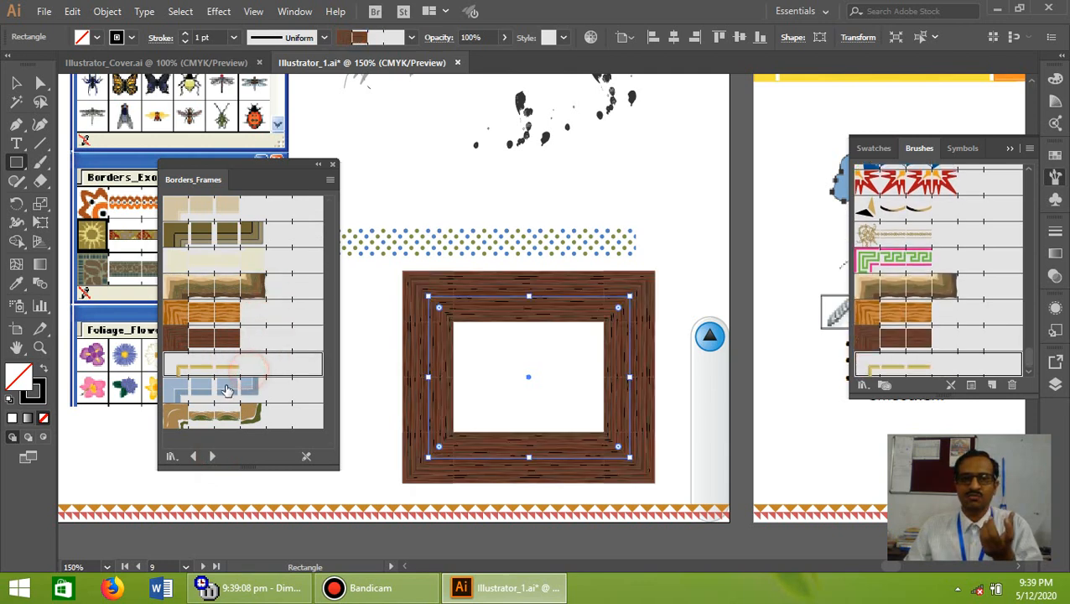
click(227, 387)
- Load the Borders_Geometric library and try its patterns in turn on the rectangle, ending with the teal and salmon chevron border
click(212, 455)
click(233, 238)
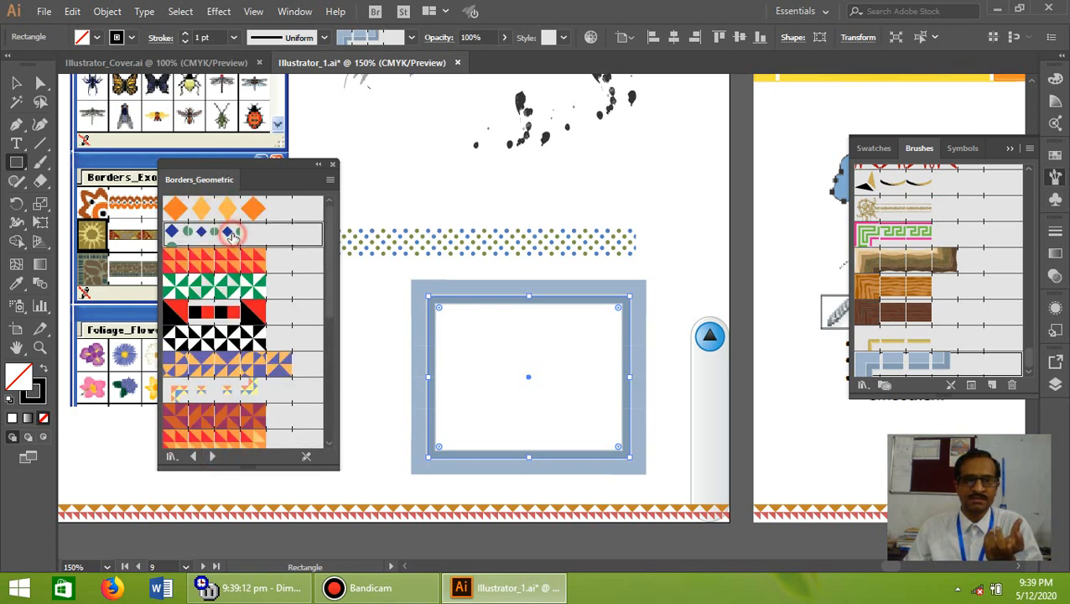
click(228, 262)
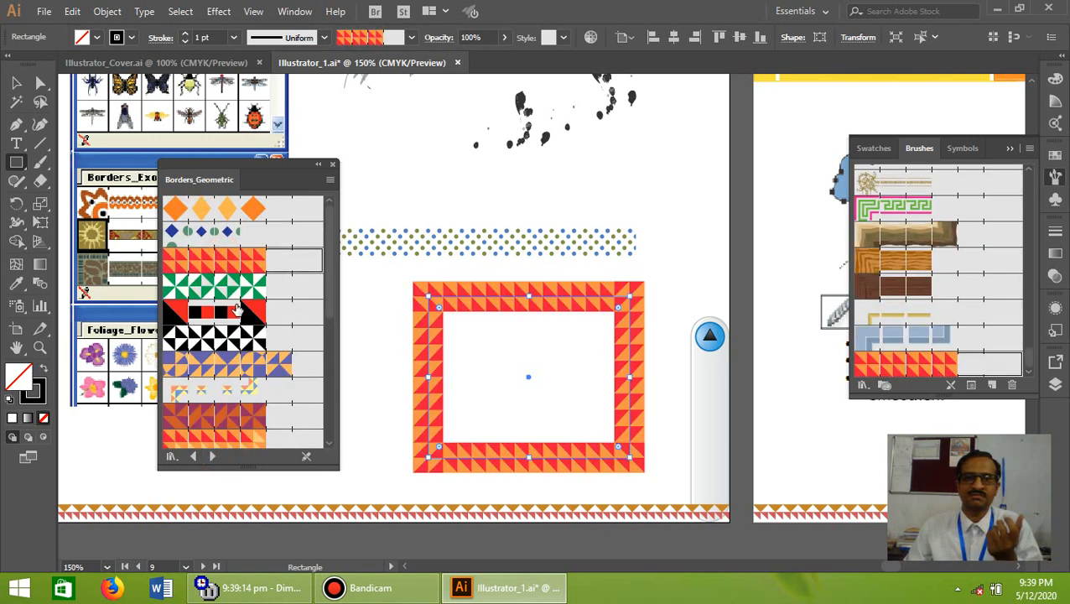
click(238, 288)
click(233, 313)
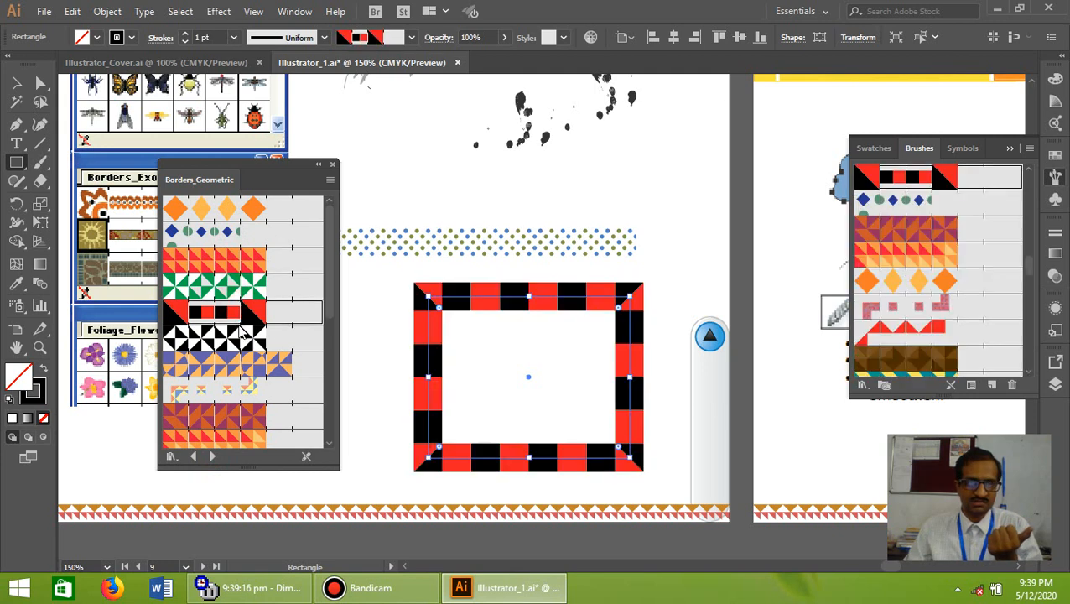
scroll(244, 360, down, 5)
click(239, 384)
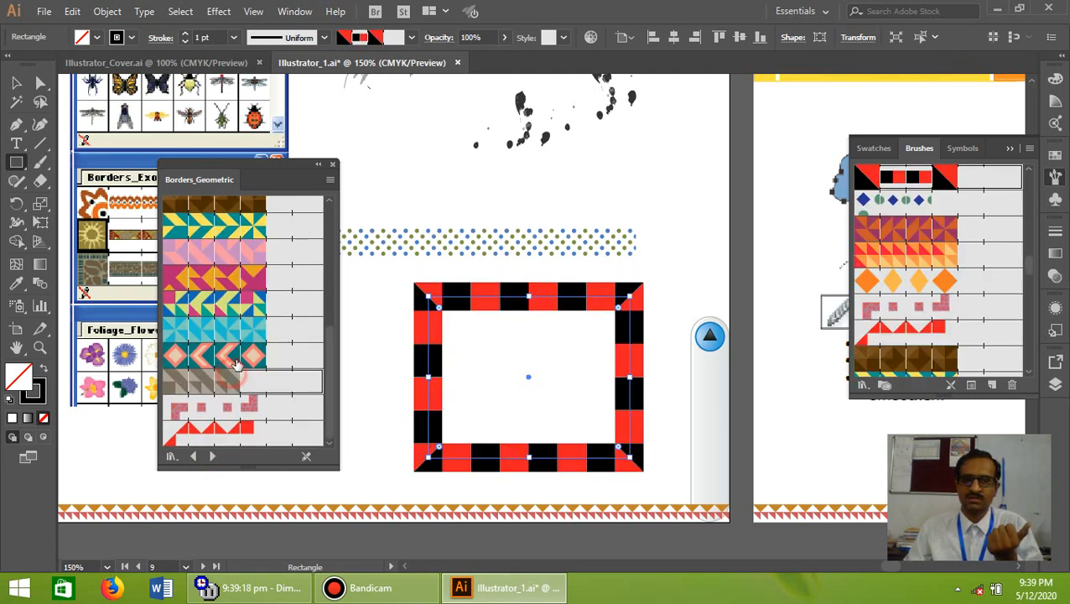
click(241, 357)
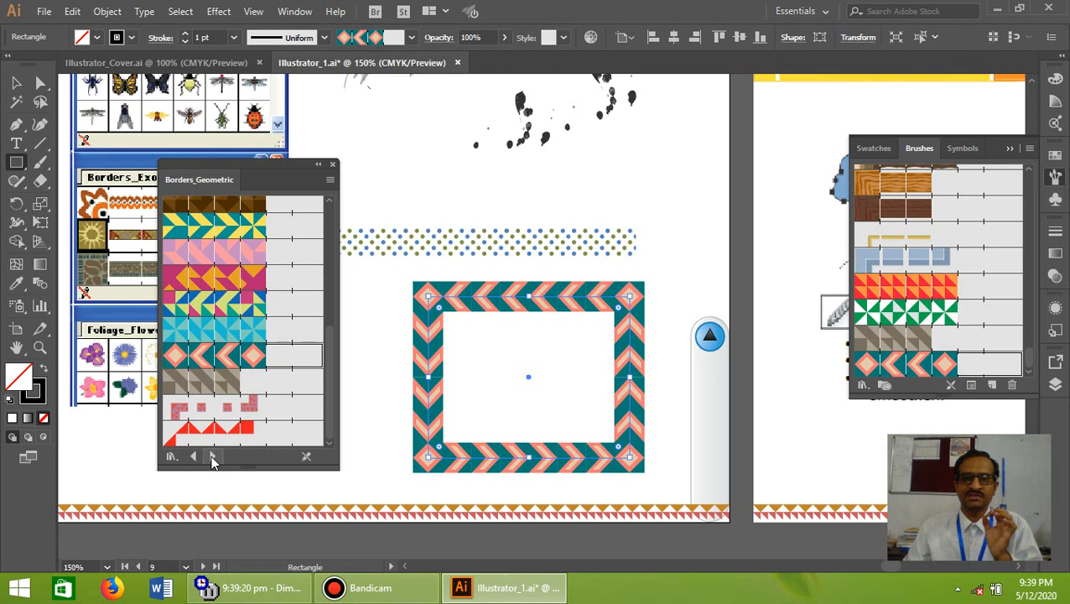
- Load the Borders_Lines library and try its first eight brushes in turn on the rectangle, ending with the purple multi-line border
click(212, 455)
click(260, 211)
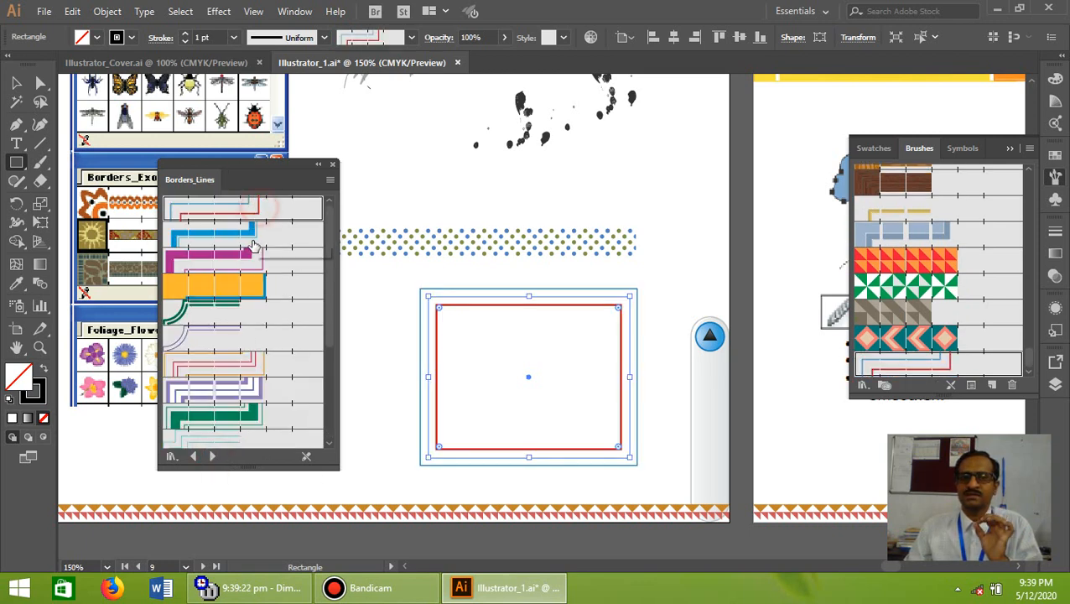
click(251, 238)
click(257, 265)
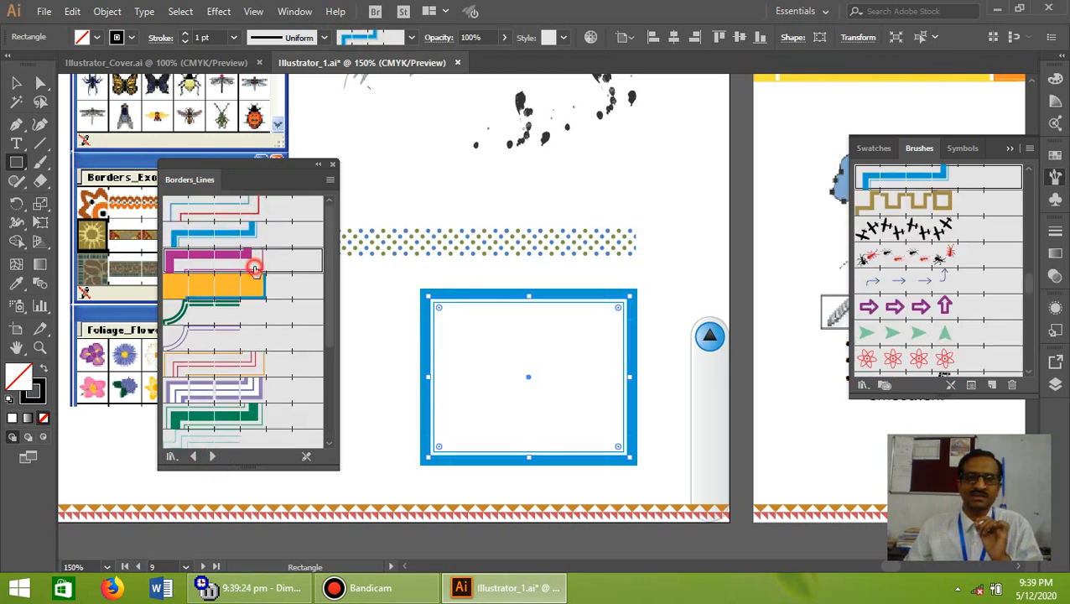
click(256, 288)
click(256, 313)
click(247, 348)
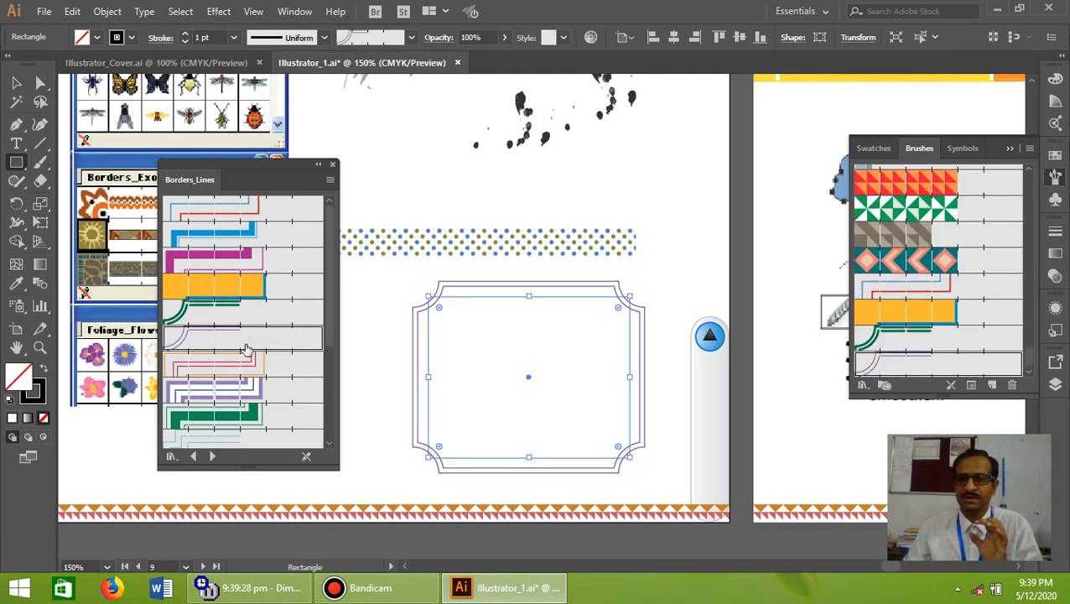
click(244, 363)
click(239, 391)
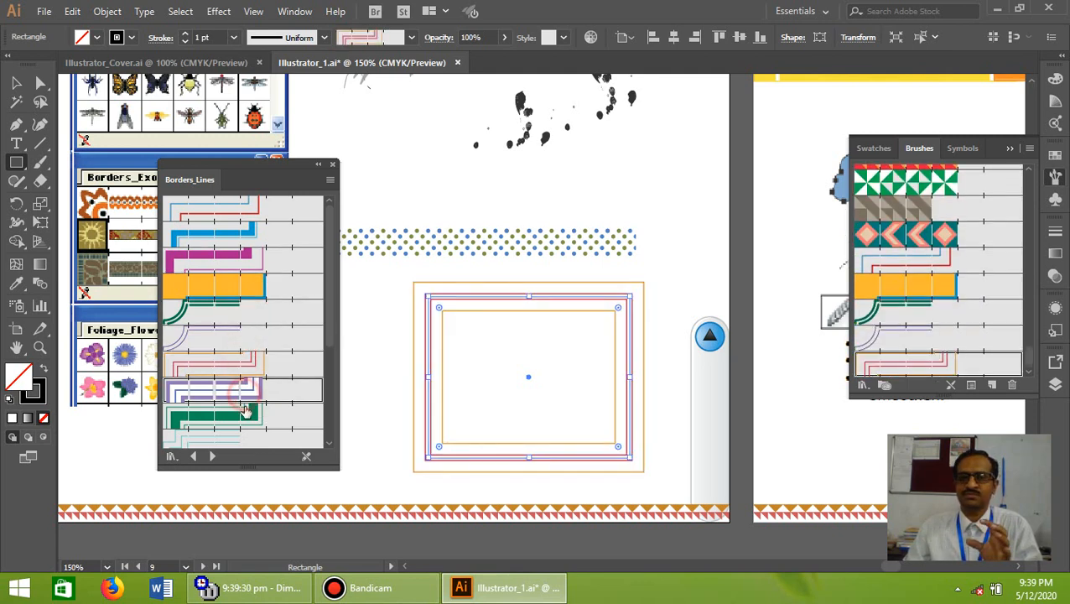
- Load the Borders_Novelty library and try its airplane, Ants and arrow brushes on the rectangle, ending with the red arrow line
click(213, 456)
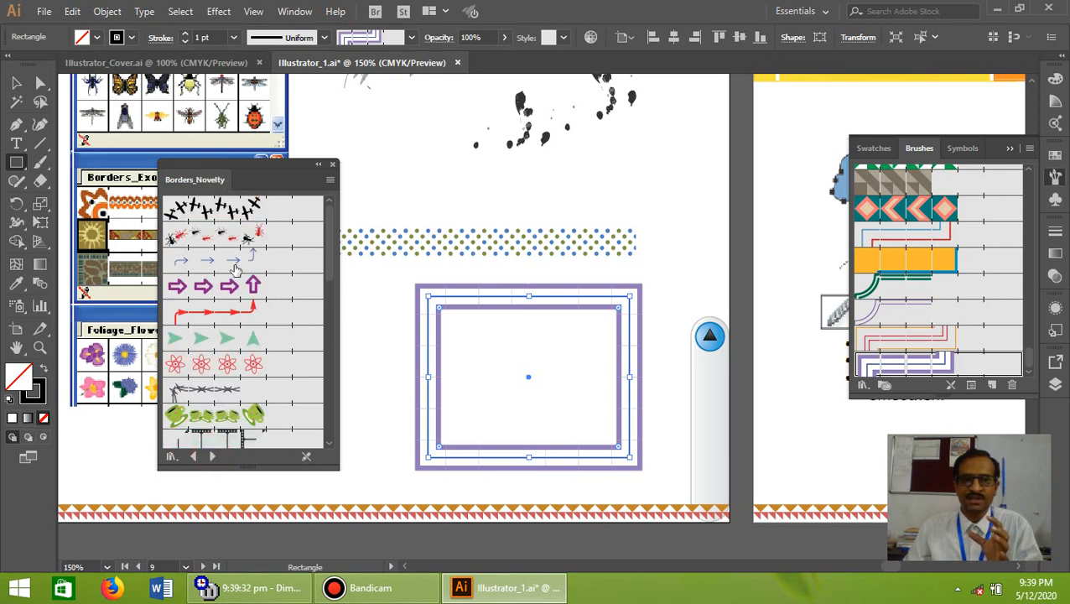
click(255, 220)
click(249, 242)
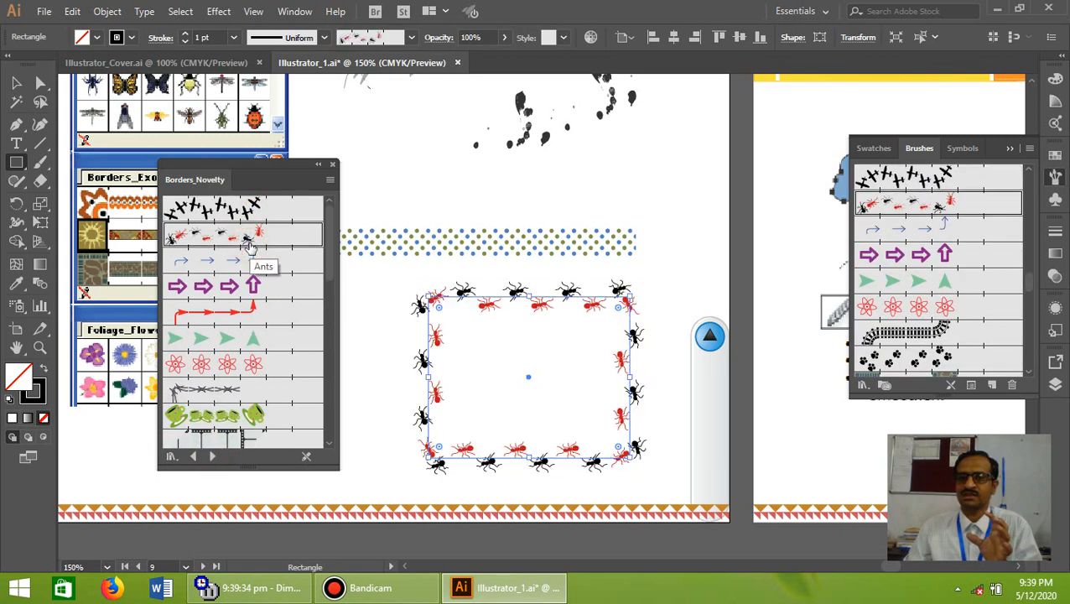
click(248, 260)
click(243, 286)
click(256, 315)
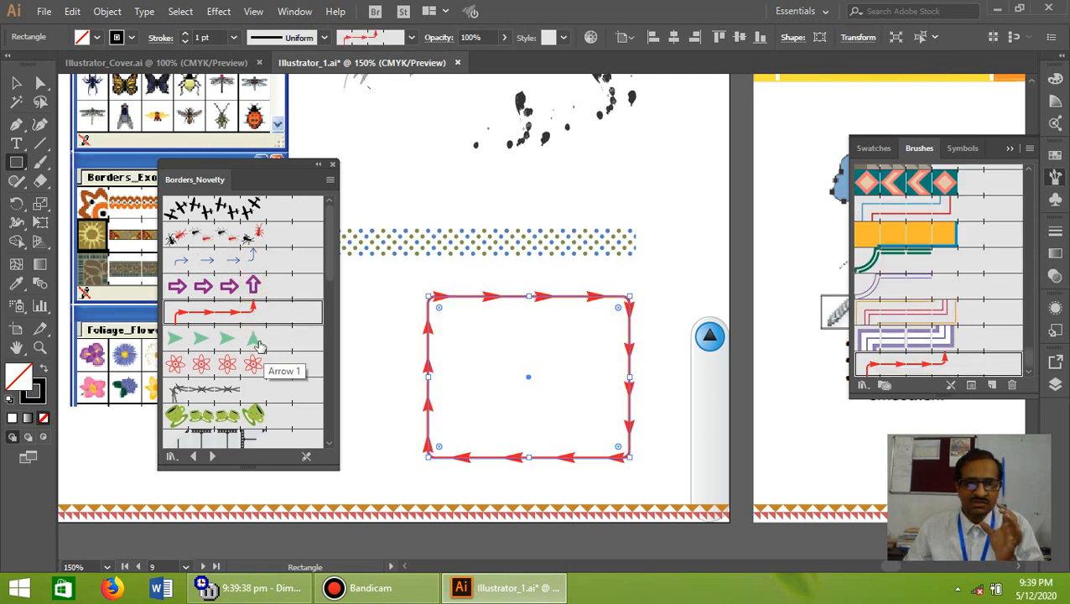
- Try the green arrowhead, red atom, barbed wire, green cup and film strip brushes from Borders_Novelty on the rectangle
click(259, 343)
click(252, 360)
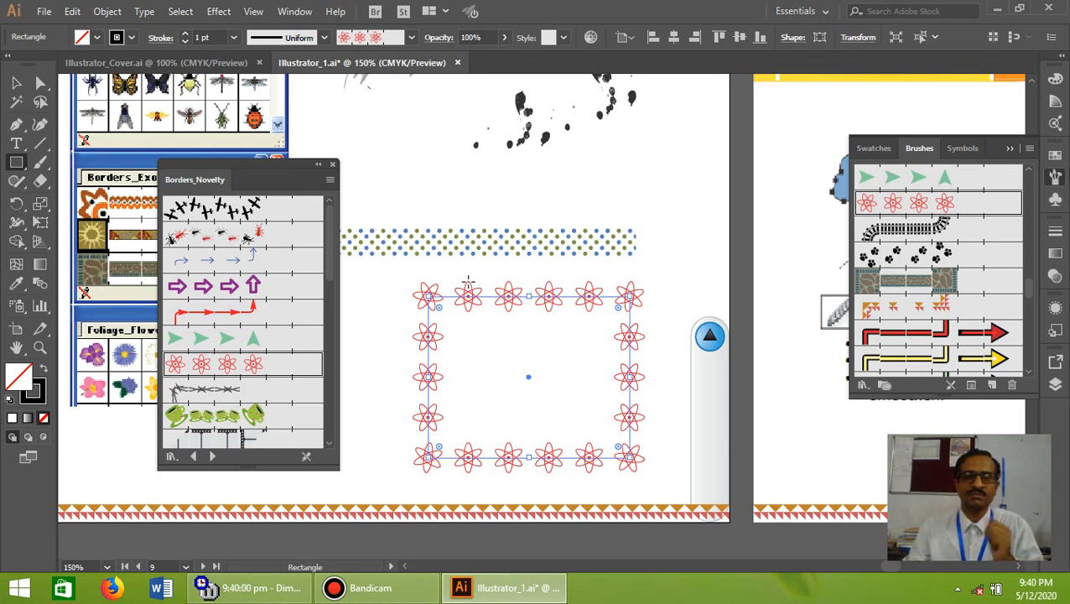
click(222, 389)
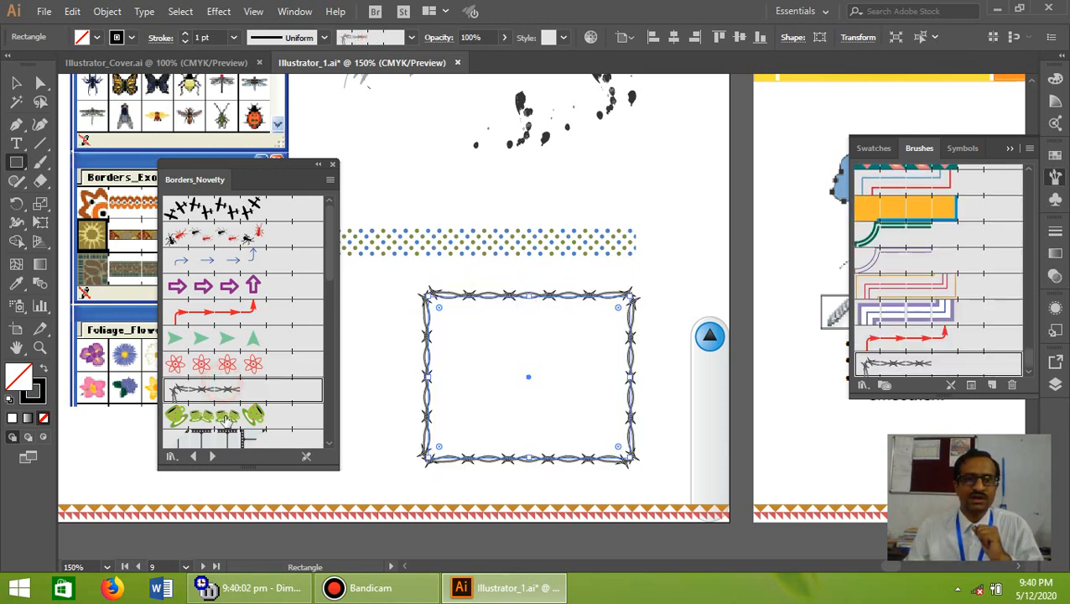
click(217, 415)
click(239, 437)
scroll(264, 320, down, 5)
scroll(265, 321, down, 5)
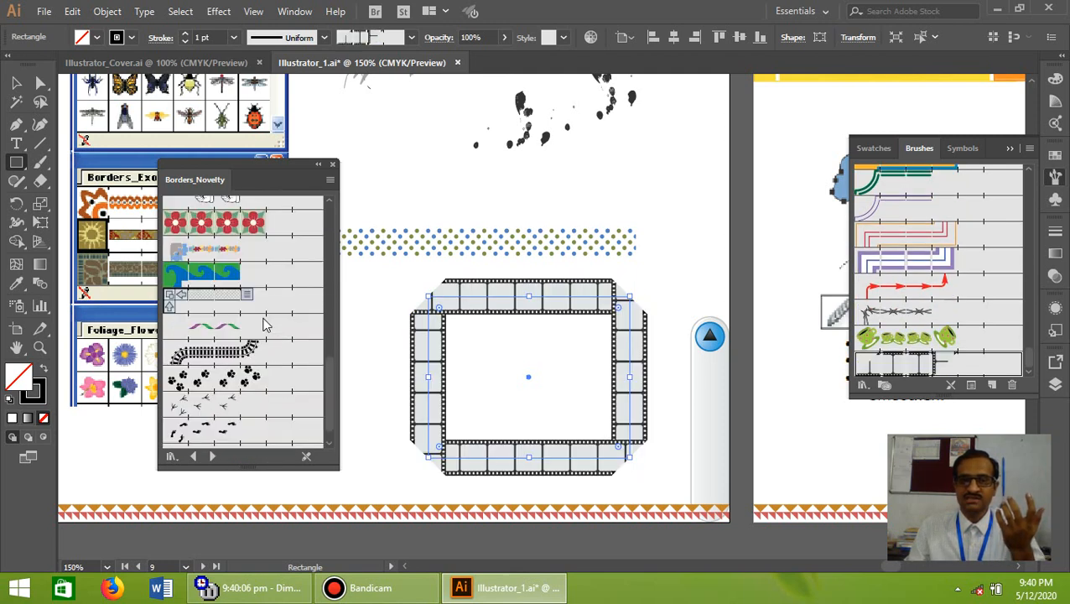
- Try the railroad track, paw print, bird track and footprint brushes from Borders_Novelty on the rectangle, ending with the shoe footprints
click(245, 331)
click(248, 355)
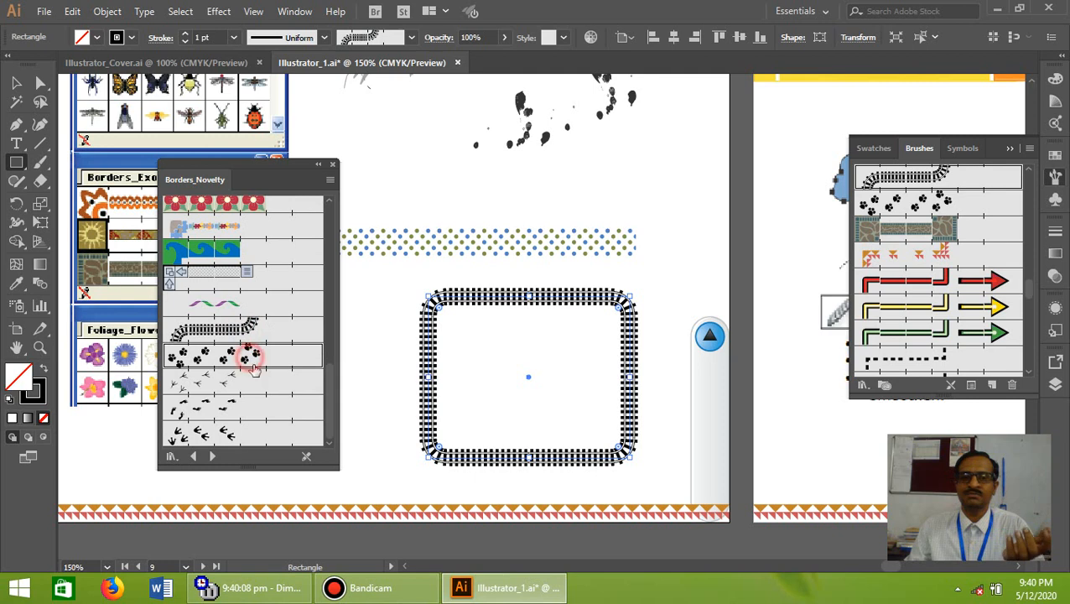
click(254, 379)
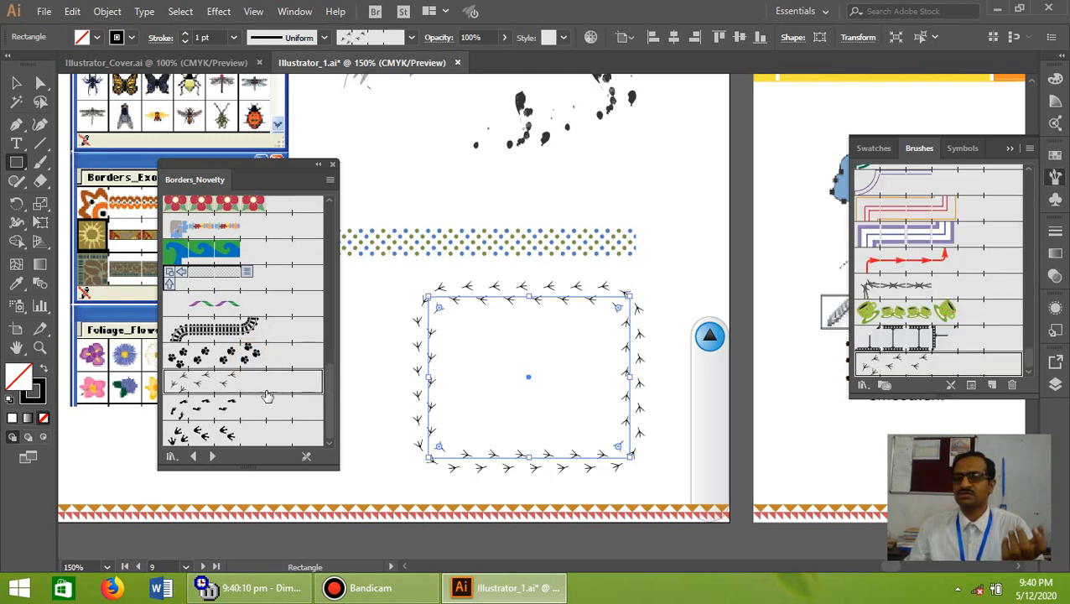
click(268, 407)
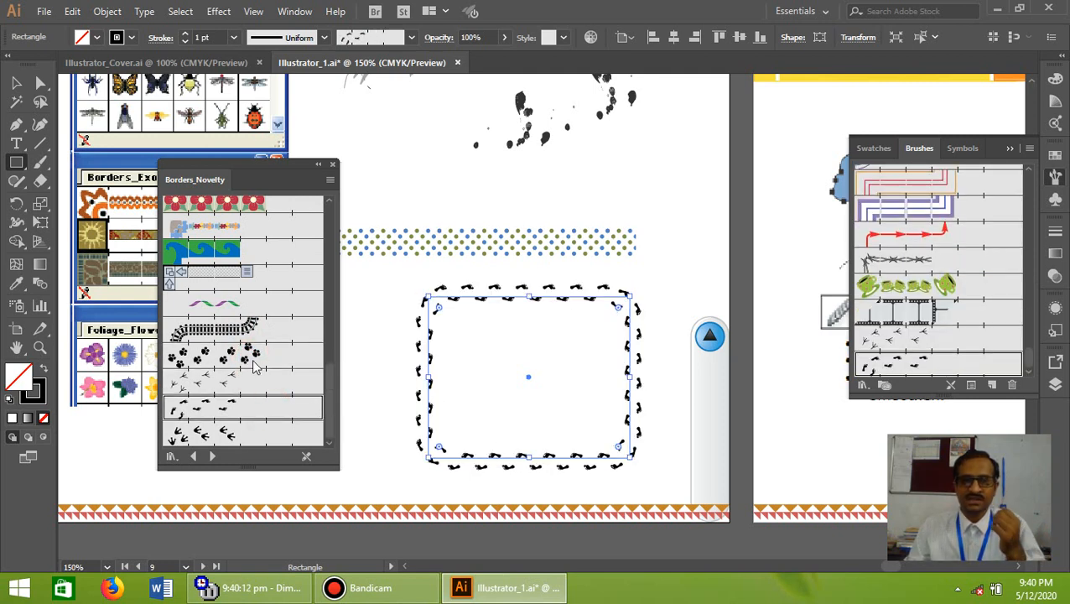
- Load the Borders_Primitive library and try its grey-green, red scratch, bamboo and orange patterned borders in turn on the rectangle
click(212, 456)
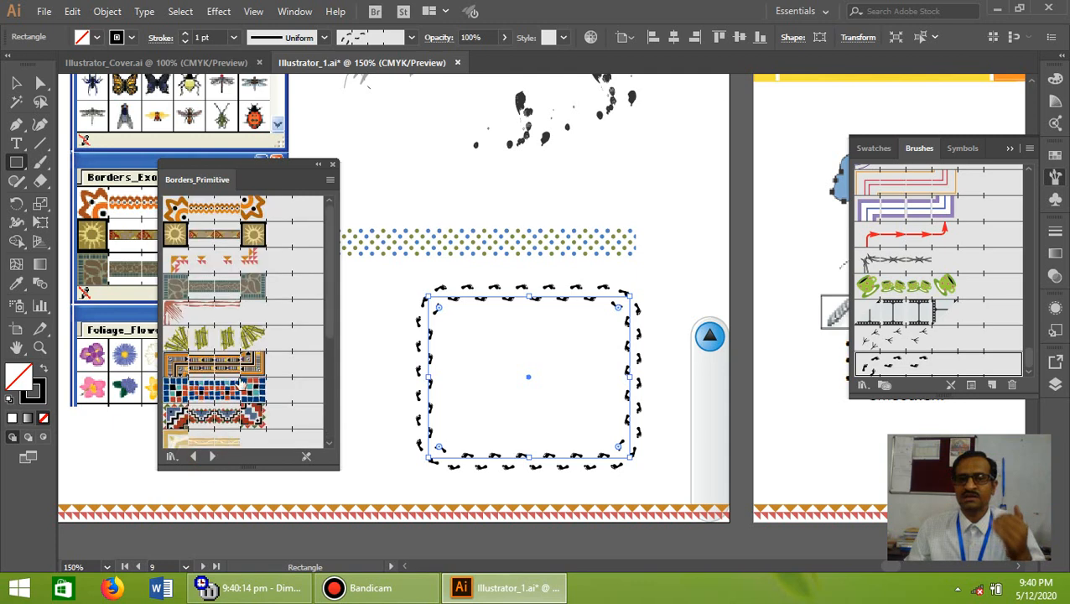
click(249, 290)
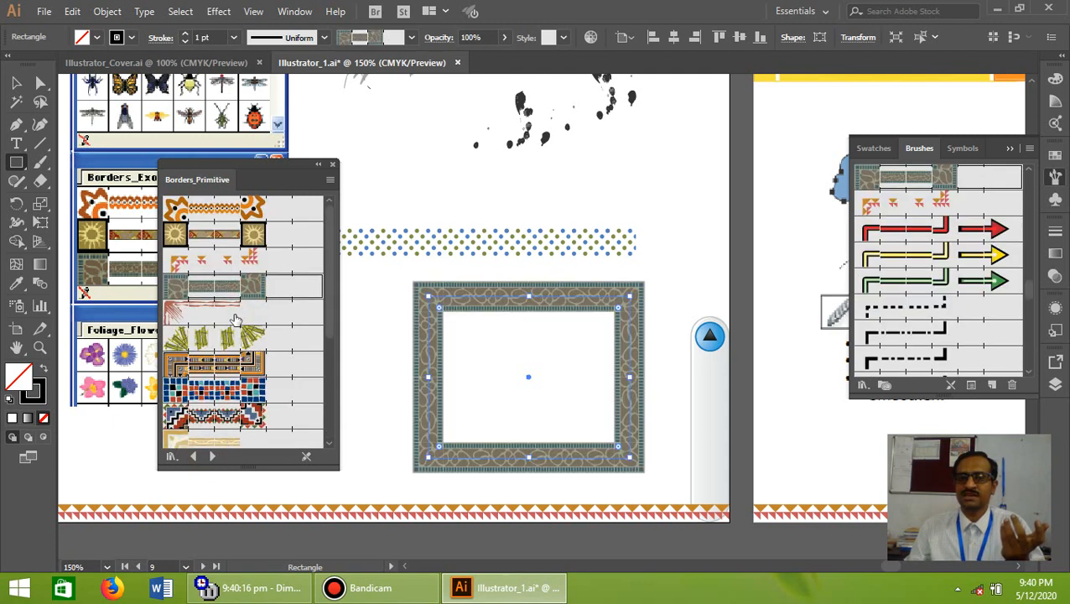
click(238, 334)
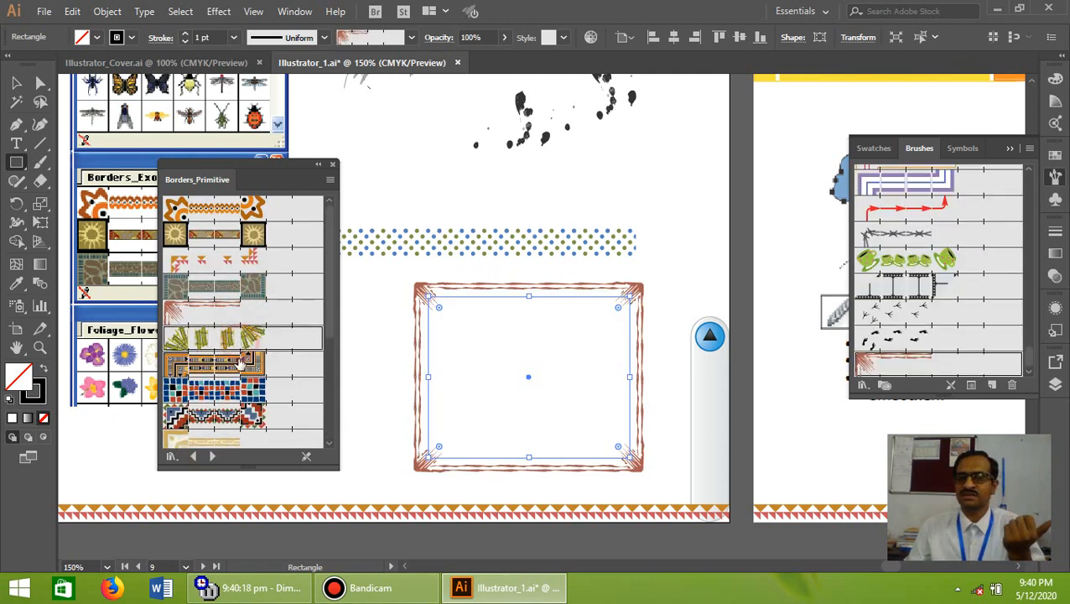
click(239, 340)
click(240, 362)
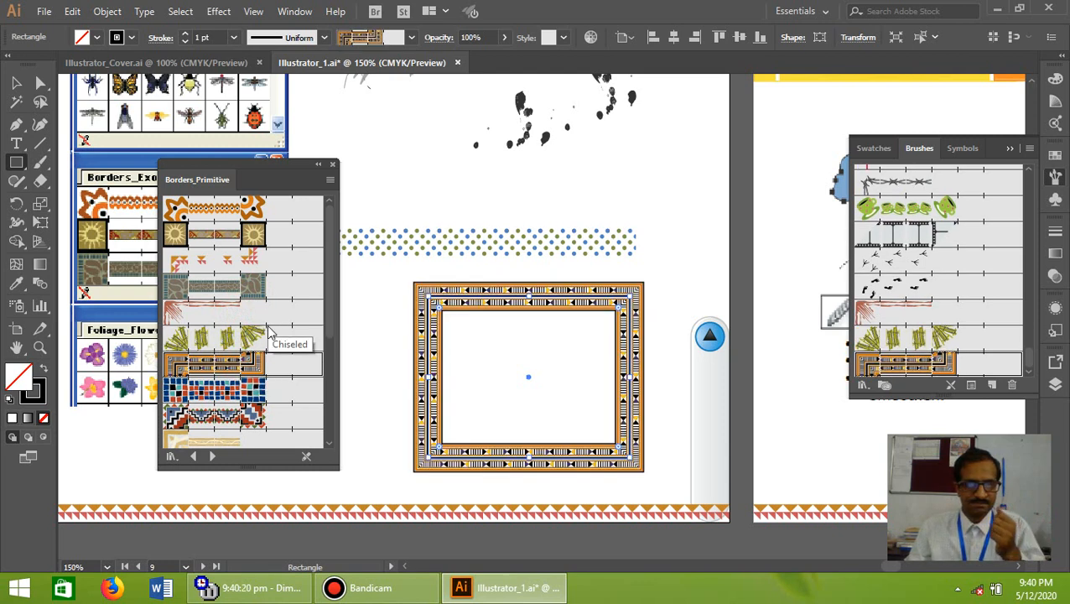
- Apply the blue and red mosaic border and the Navajo border in turn to the rectangle, and deselect it
scroll(265, 353, down, 3)
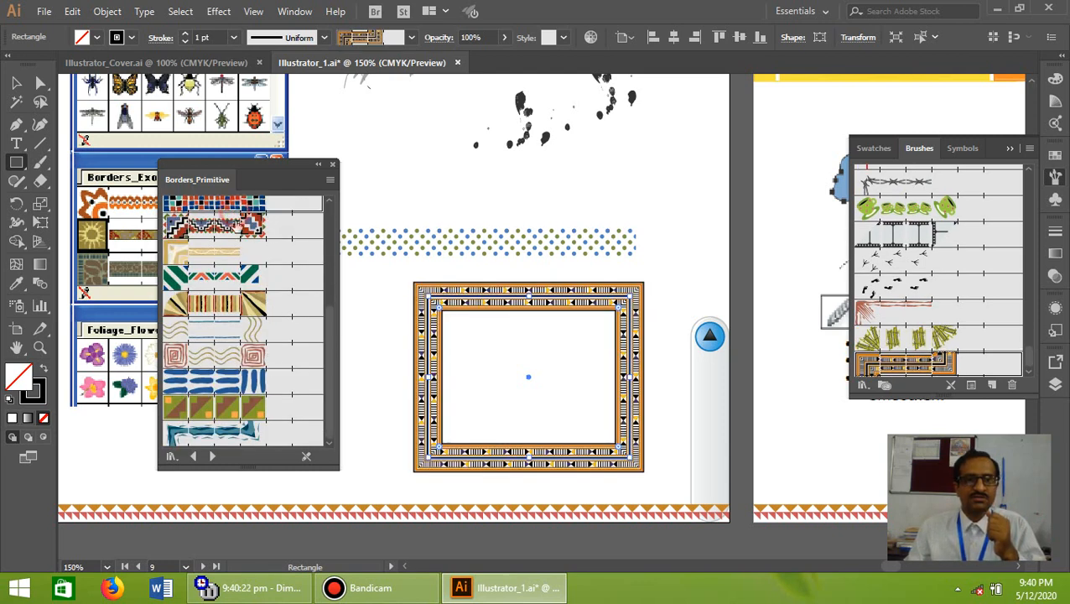
click(237, 209)
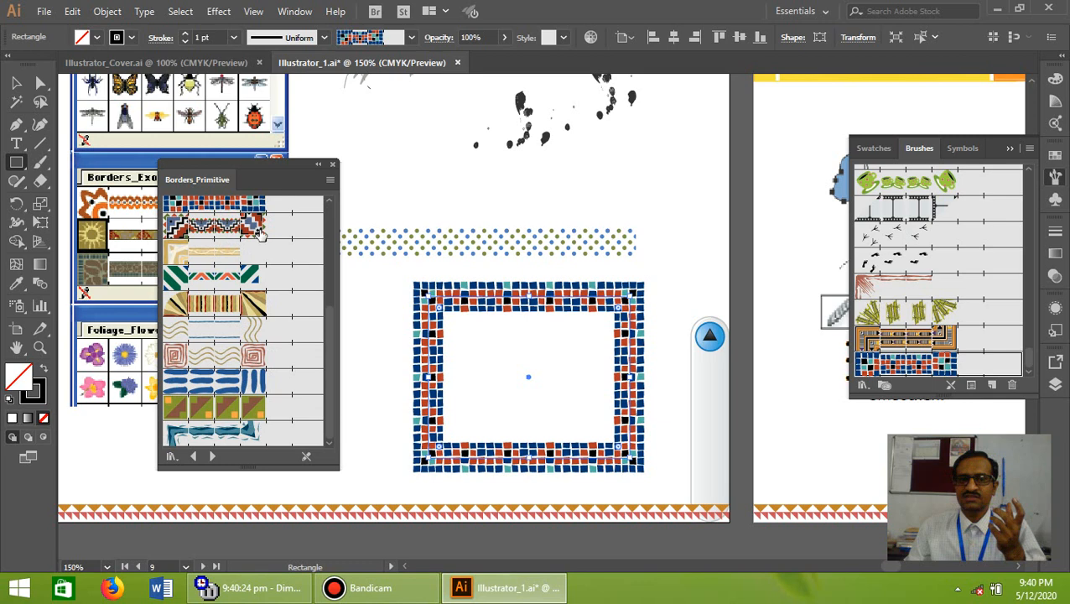
click(253, 230)
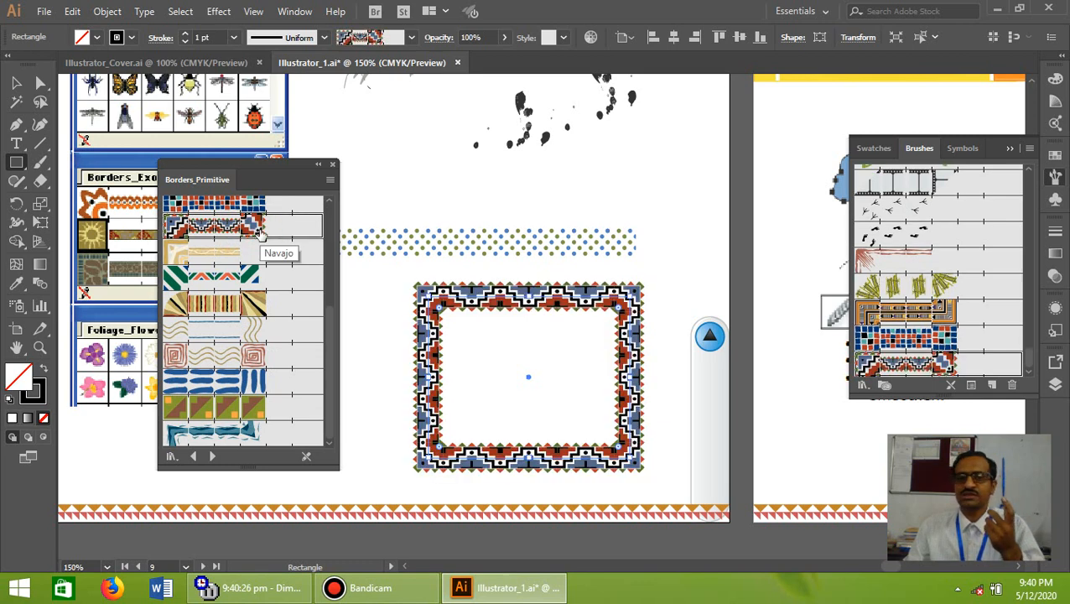
click(16, 83)
click(676, 297)
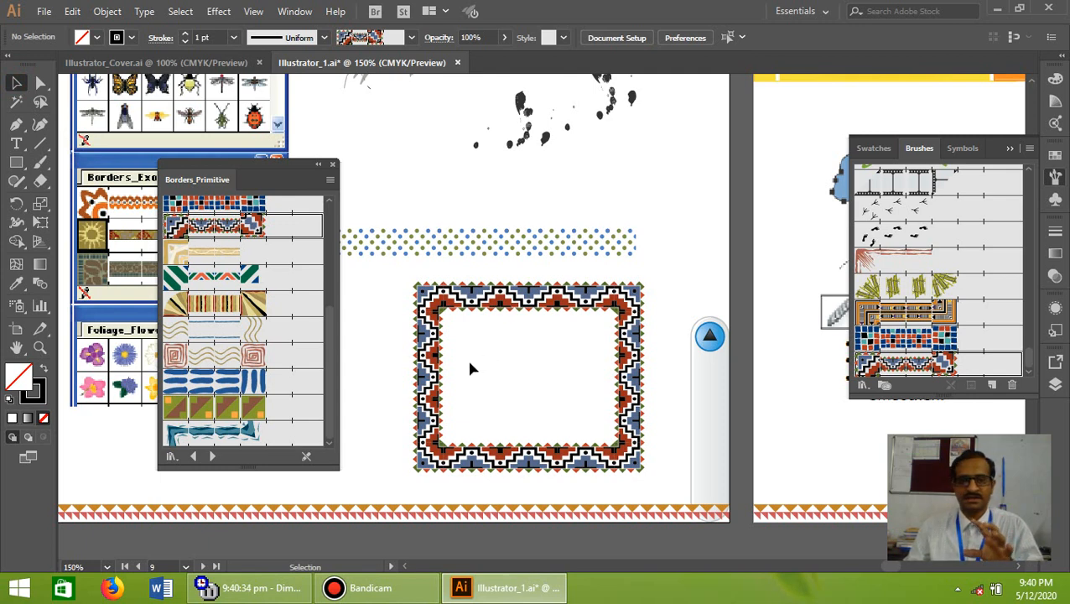
- Advance past the Bristle Brush Library to Decorative_Banners and Seals, and draw a horizontal line above the dotted strip
click(216, 457)
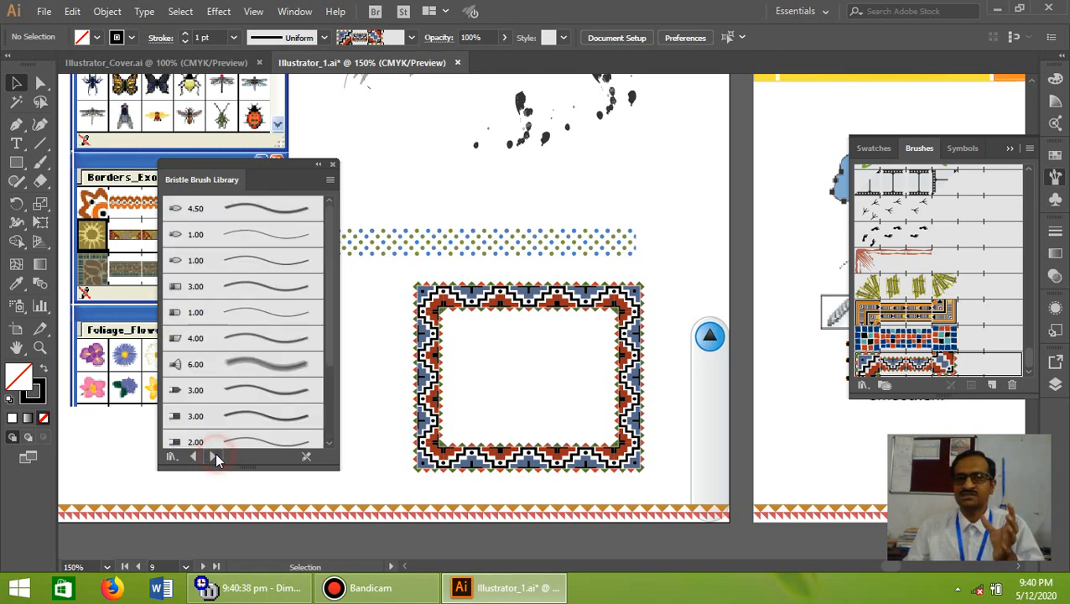
click(215, 457)
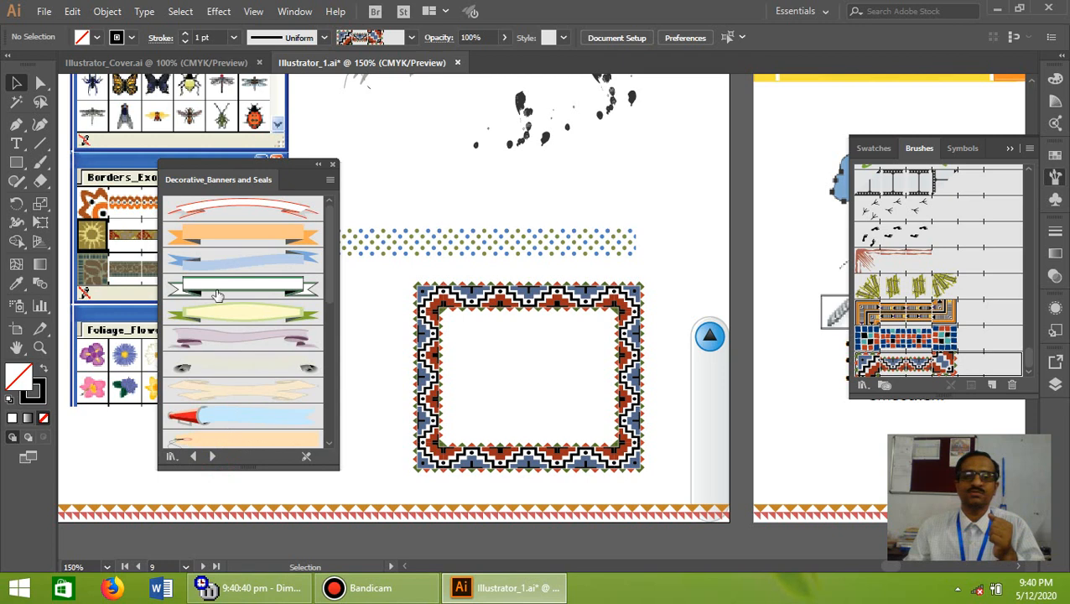
click(38, 146)
mouse_move(380, 183)
mouse_down()
mouse_move(591, 201)
mouse_move(676, 197)
mouse_move(680, 184)
mouse_up()
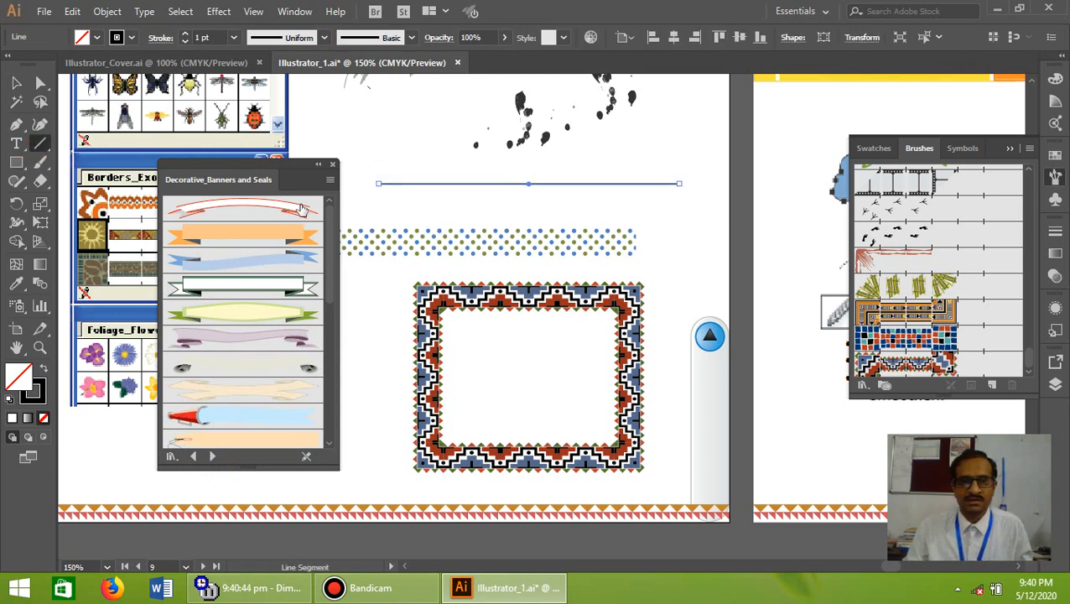
- Try the orange banner, starburst seal and speech bubble brushes on the new line, ending with the yellow star with red ribbon
click(252, 234)
drag(326, 214, 363, 382)
click(270, 308)
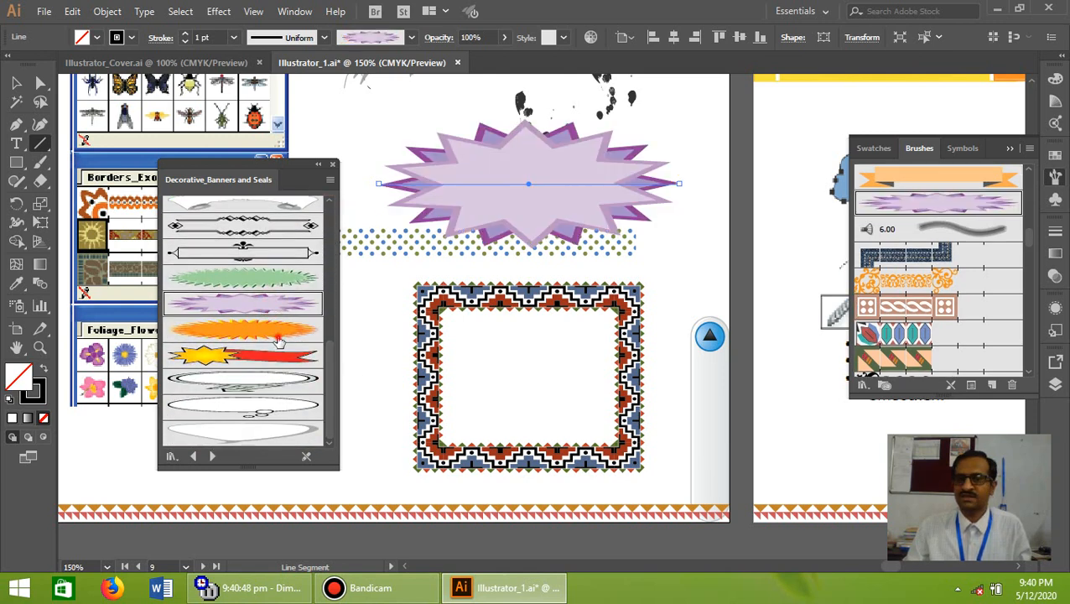
click(275, 330)
click(265, 377)
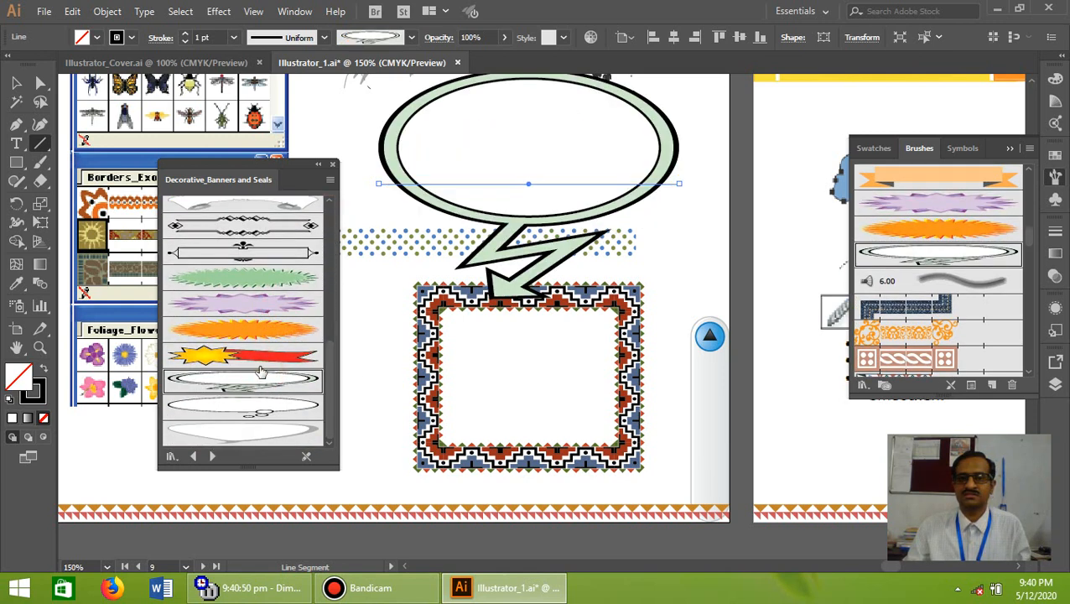
click(261, 358)
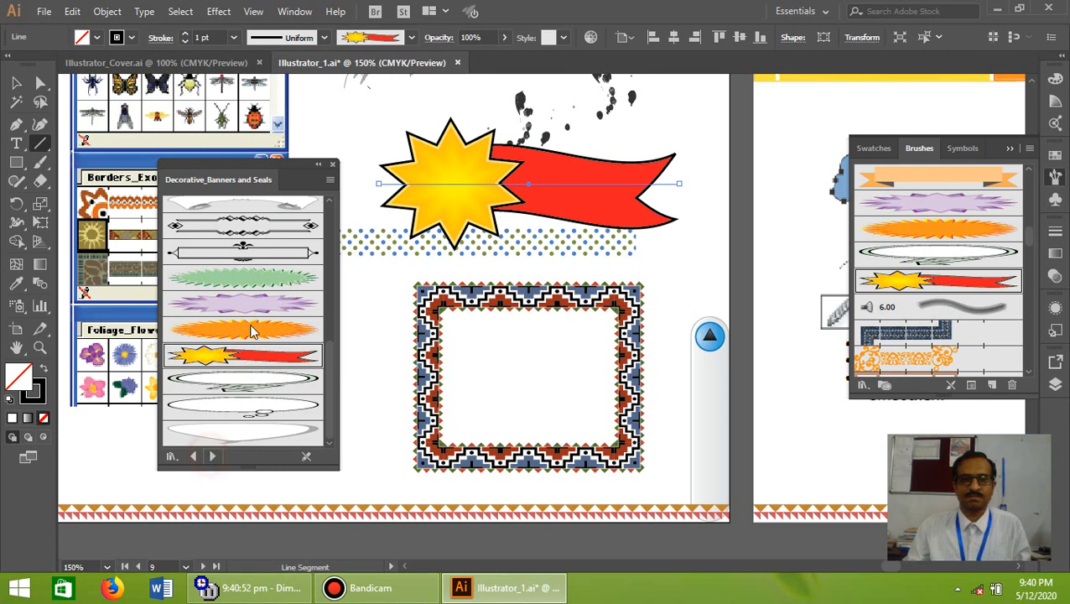
- Load the Decorative_Scatter library and try its 3D geometric shapes in turn on the line, ending with the Cubes brush
click(213, 456)
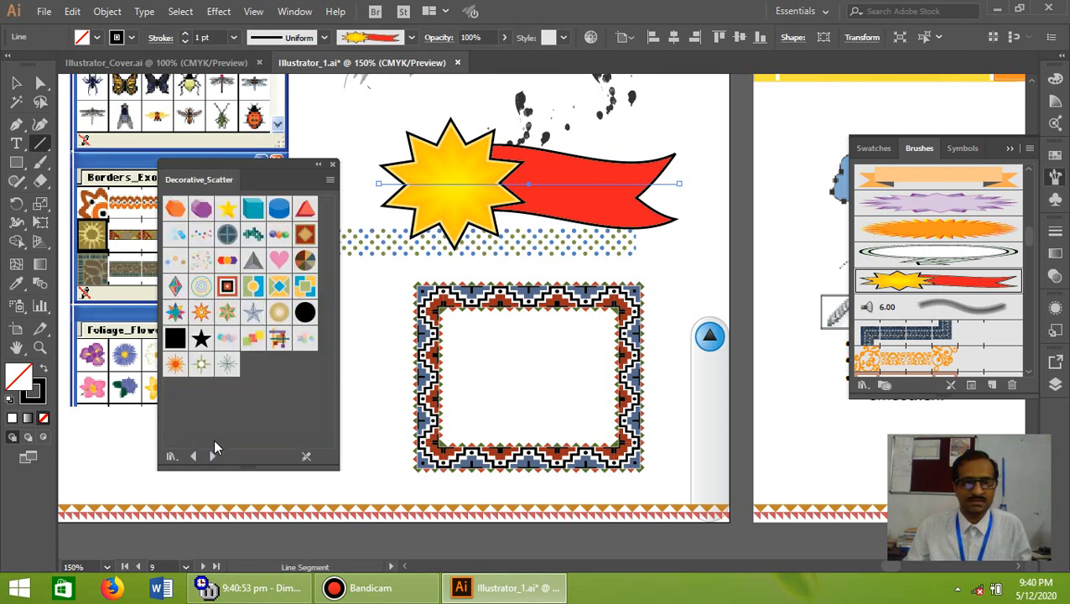
click(178, 209)
click(202, 208)
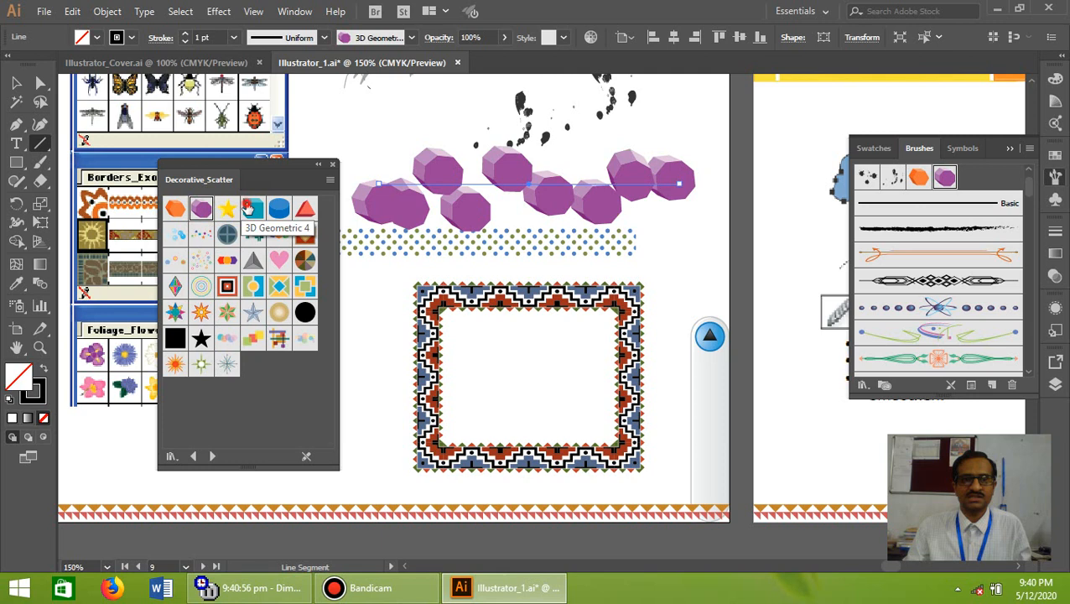
click(252, 208)
click(279, 209)
click(278, 235)
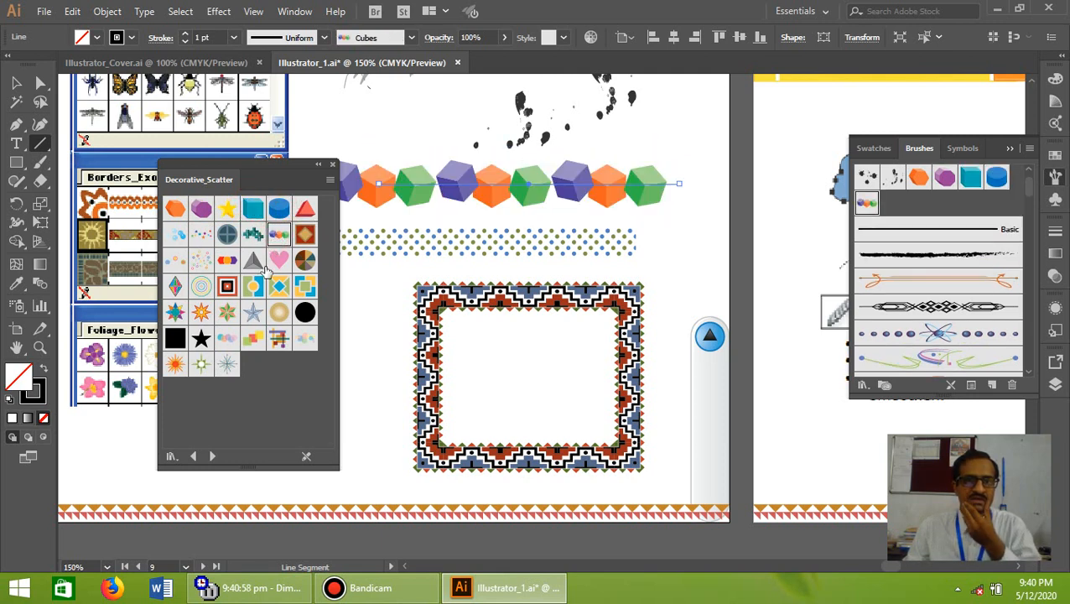
- Try the grey pyramid, Geometric, Dot Rings and Dots scatter brushes in turn on the line
click(252, 261)
click(227, 260)
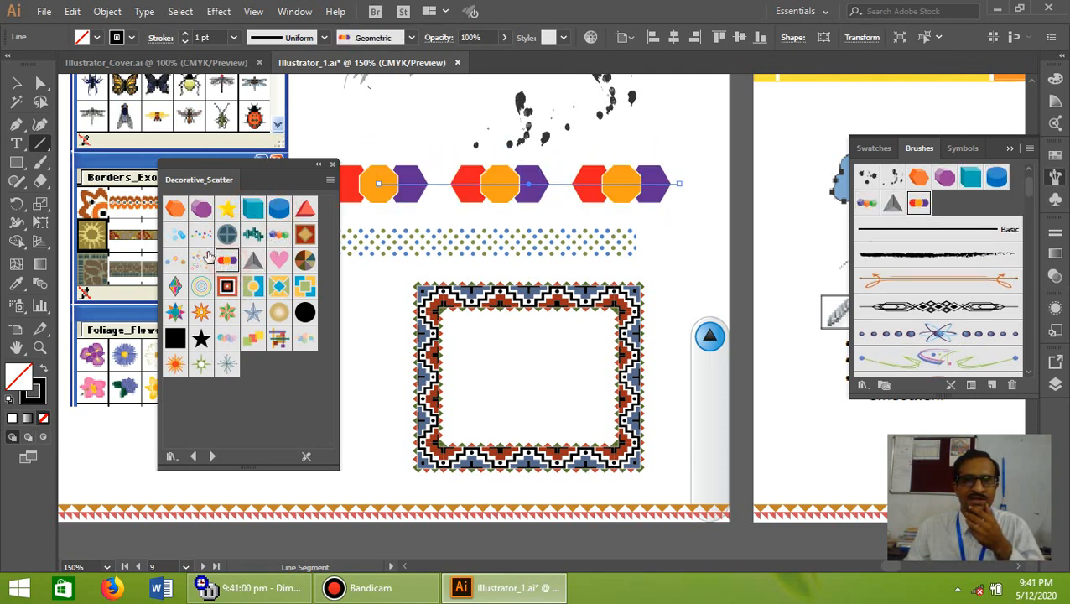
click(201, 260)
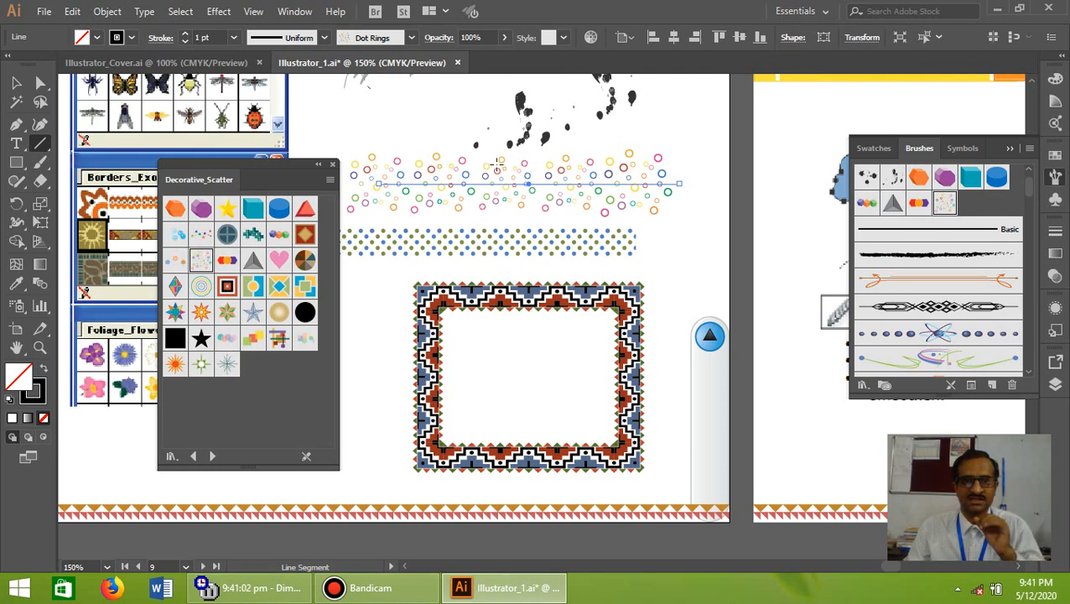
click(174, 260)
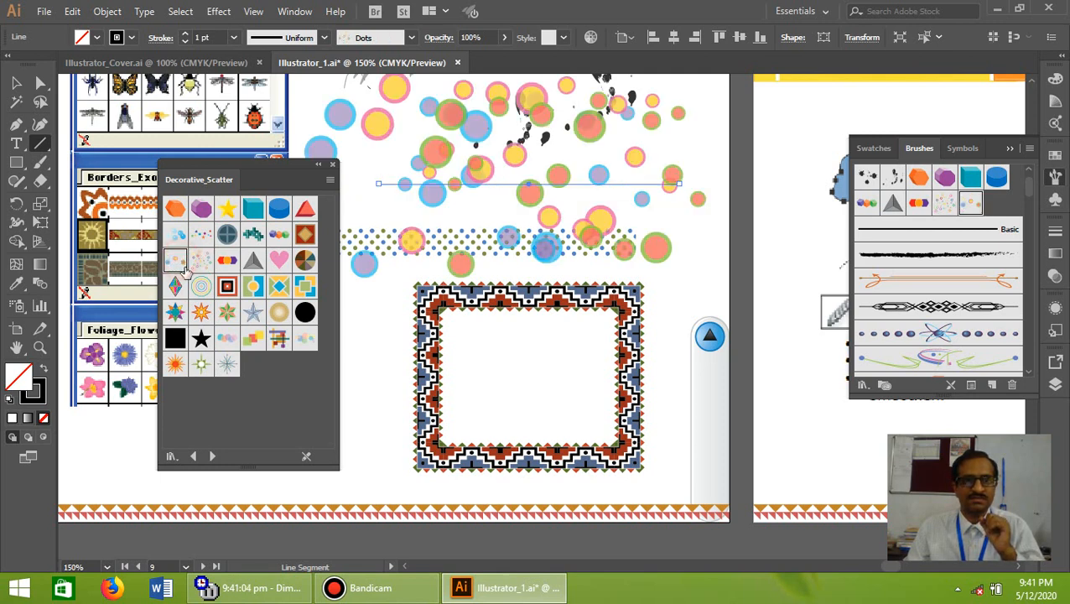
- Try the concentric square, concentric ring, flower and patterned square scatter brushes on the line, ending with Tiny Stars
click(227, 286)
click(201, 286)
click(226, 312)
click(252, 287)
click(279, 287)
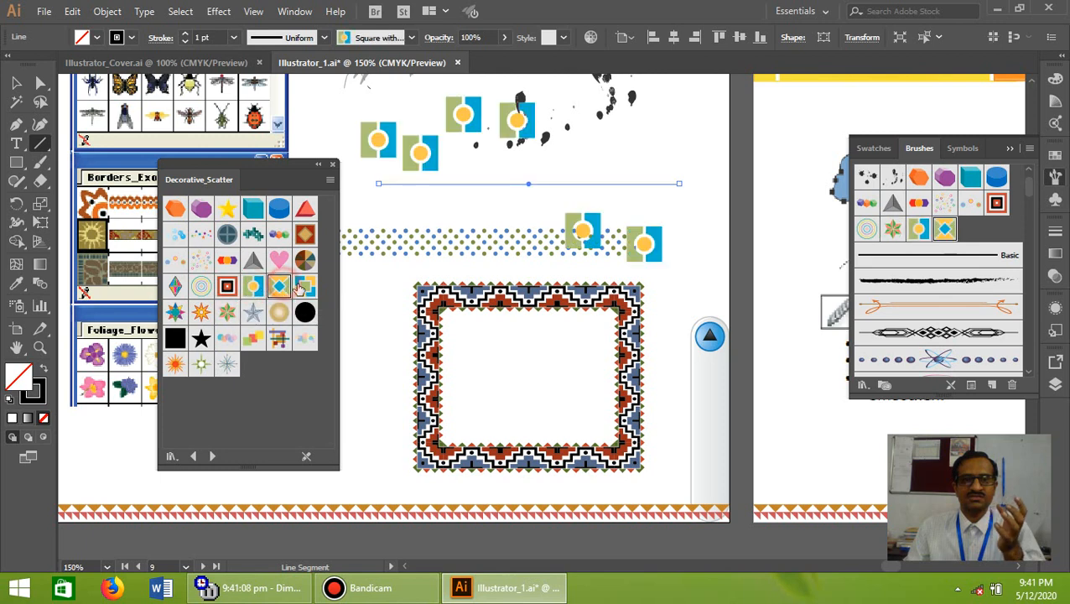
click(305, 287)
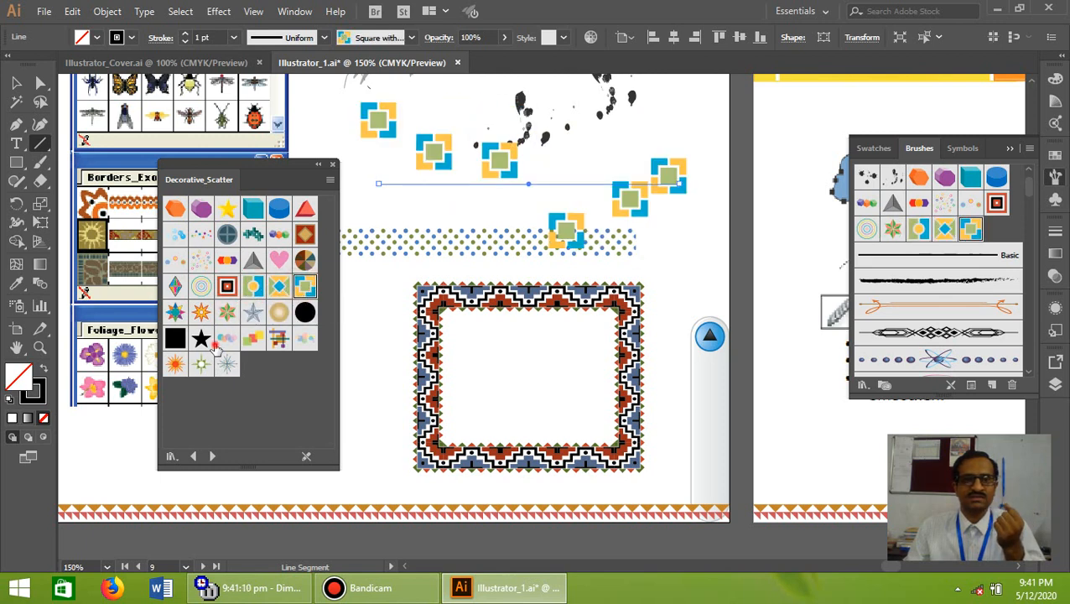
click(225, 338)
click(202, 339)
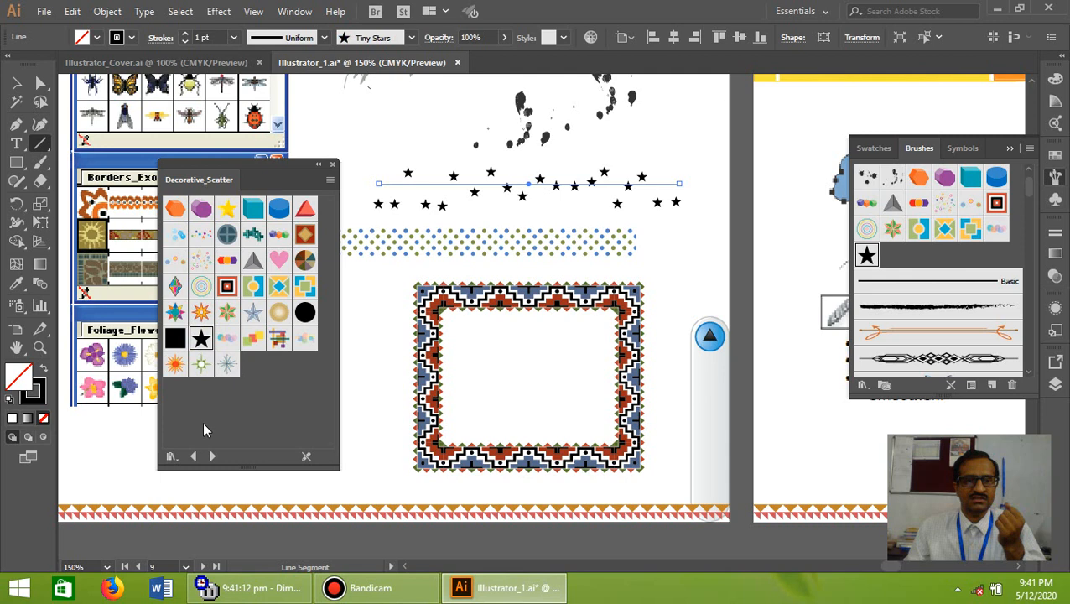
- Load the Decorative_Text Dividers library and try its second to fifth dividers on the line, ending with the green one with an orange flower
click(213, 456)
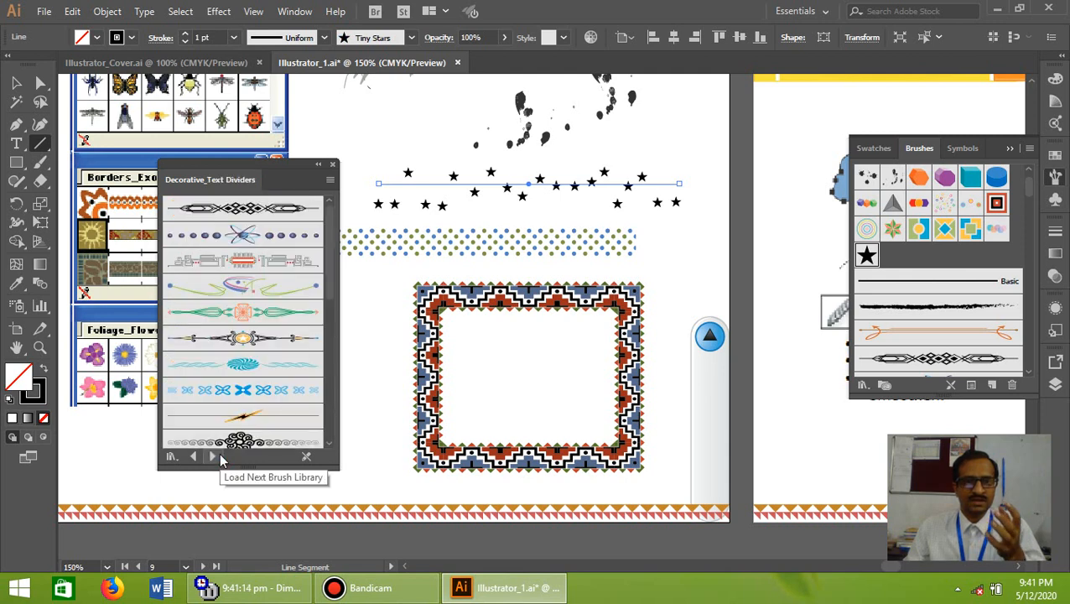
click(212, 235)
click(218, 267)
click(228, 294)
click(234, 317)
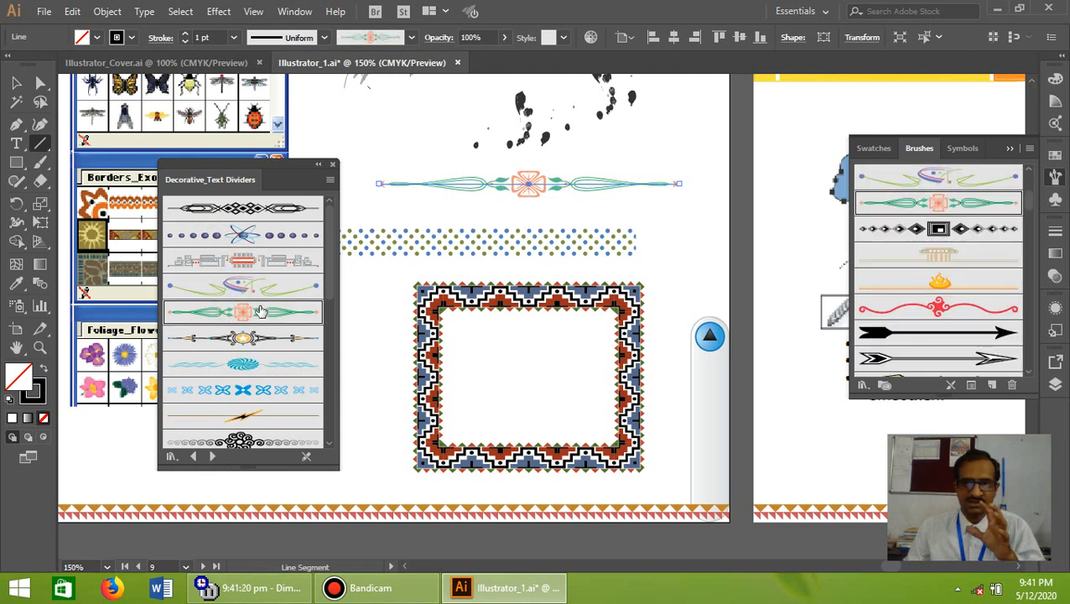
- Load the Elegant Curl & Floral Brush Set library and try its floral, petal and dot brushes on the line, ending with the black curl pattern
click(213, 455)
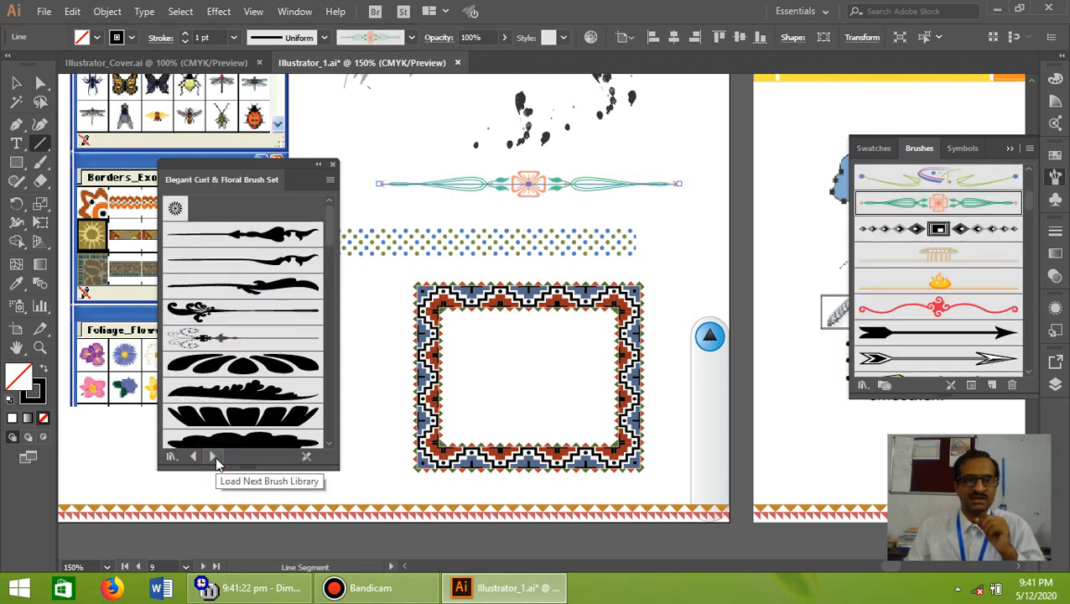
click(242, 311)
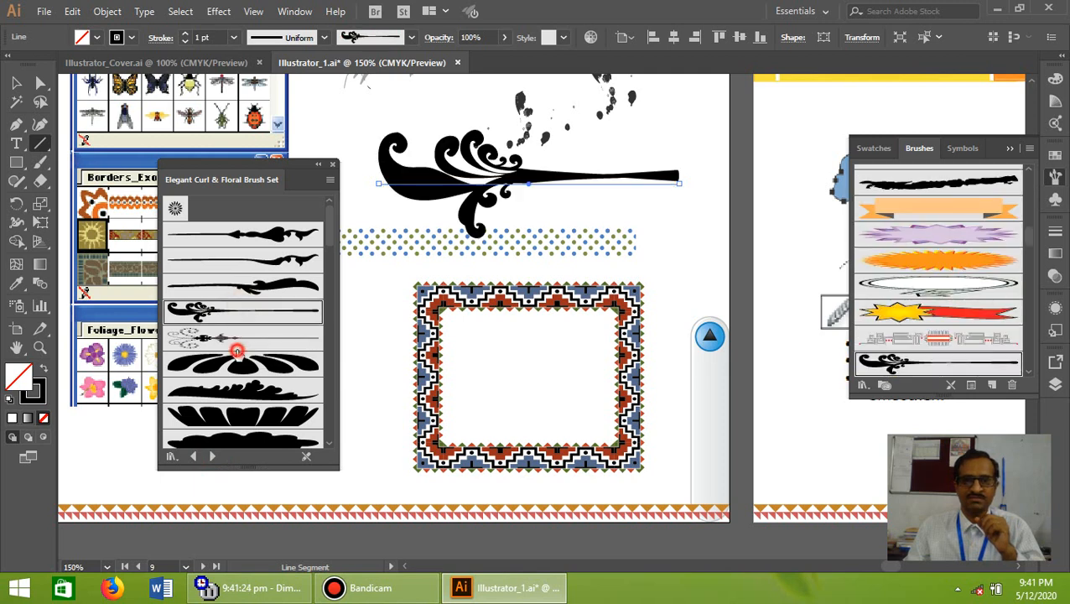
click(237, 340)
click(234, 365)
scroll(234, 369, down, 5)
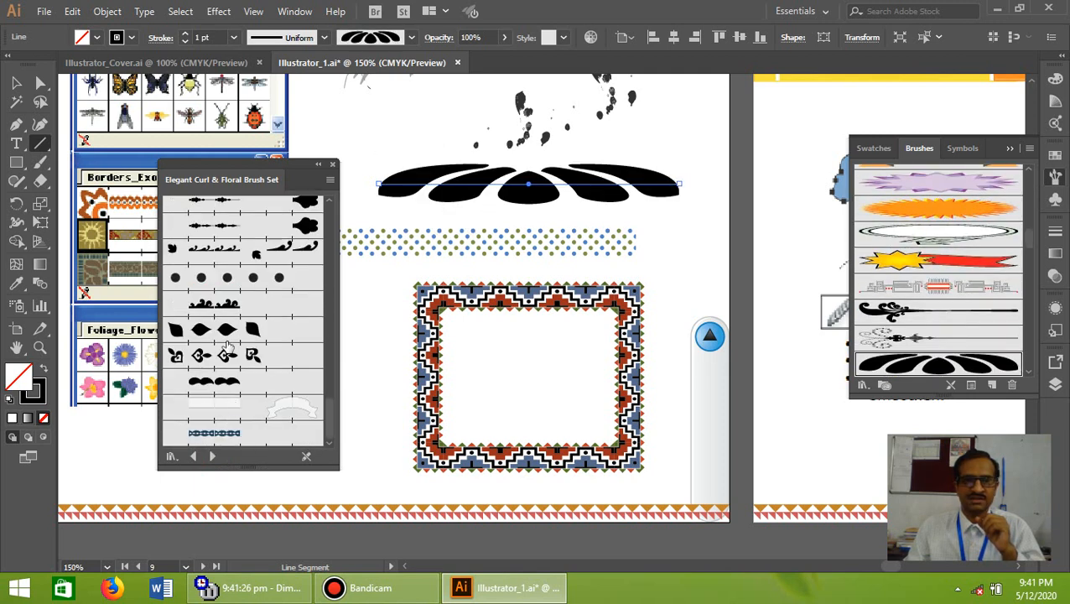
click(226, 278)
click(220, 304)
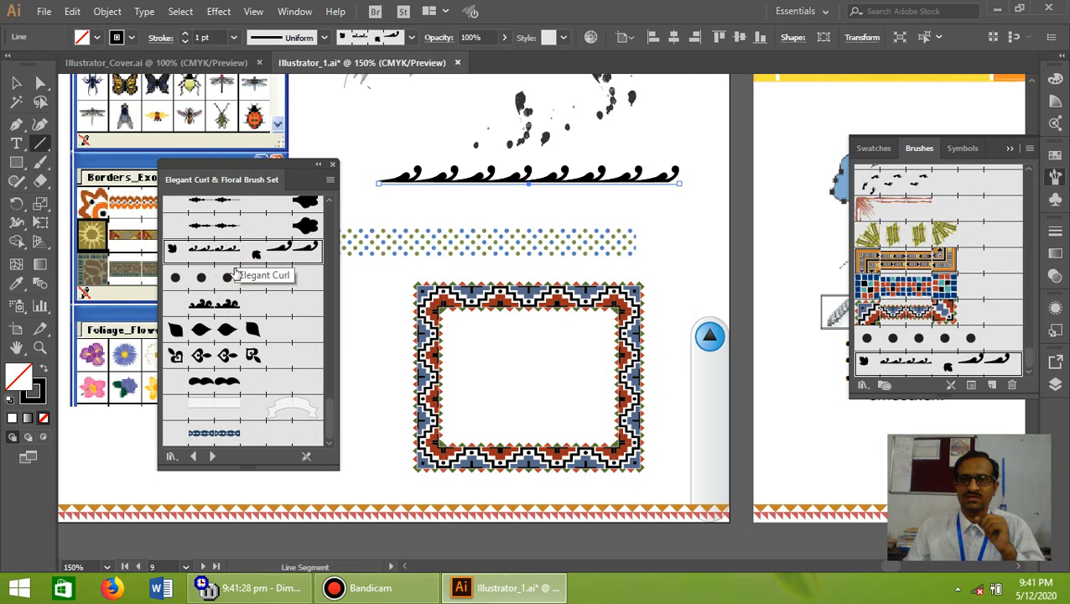
- Apply the black pointed-leaf pattern brush to the line, then paint a freehand loop inside the patterned frame and a curve from it up to the line
click(225, 333)
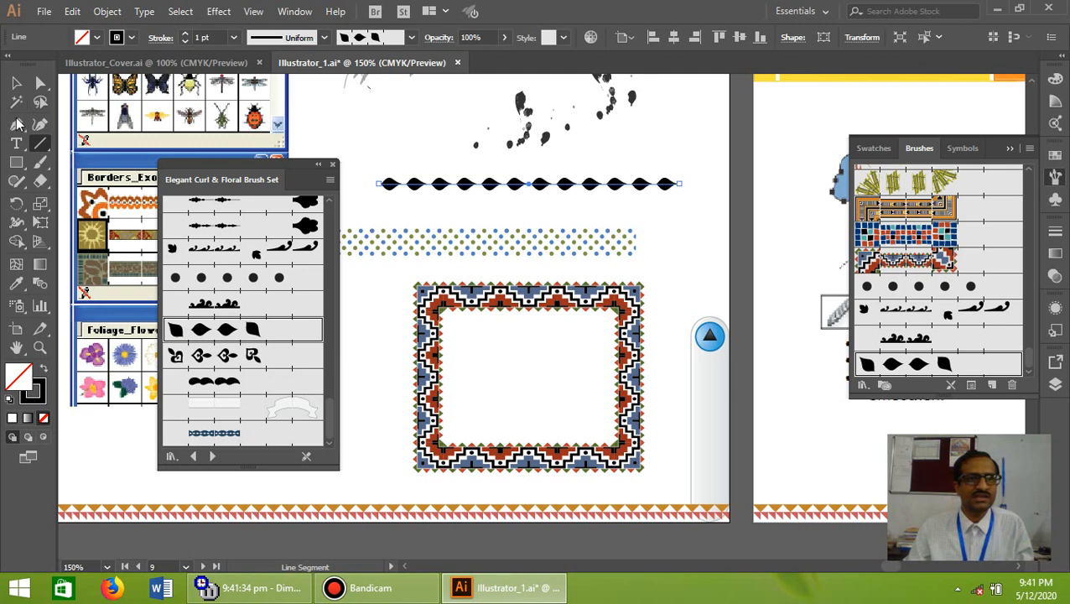
click(40, 160)
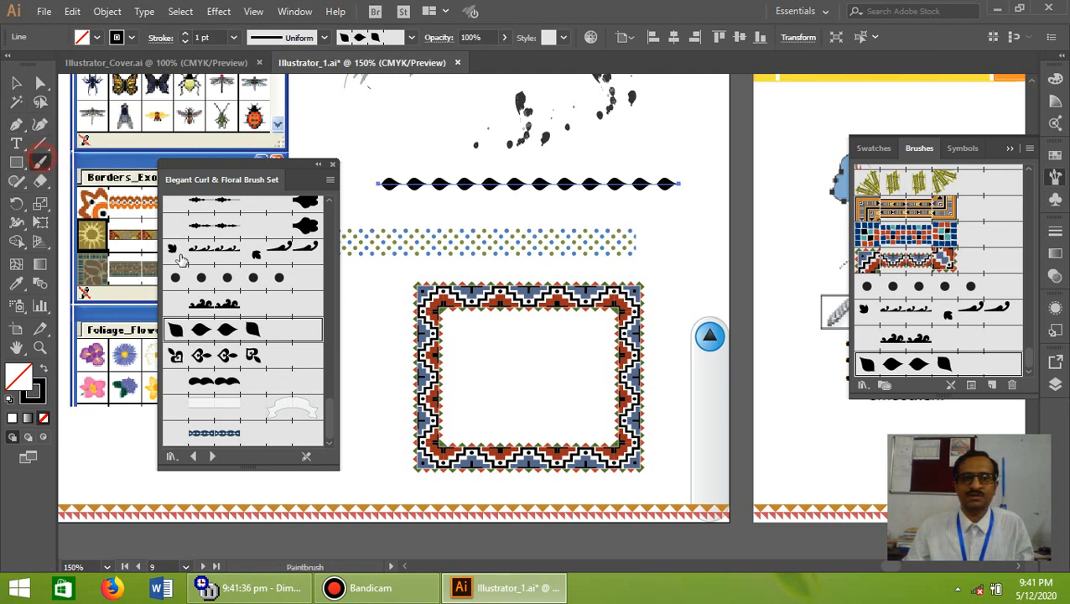
mouse_move(507, 404)
mouse_down()
mouse_move(524, 370)
mouse_move(597, 331)
mouse_move(603, 362)
mouse_move(559, 399)
mouse_move(506, 400)
mouse_up()
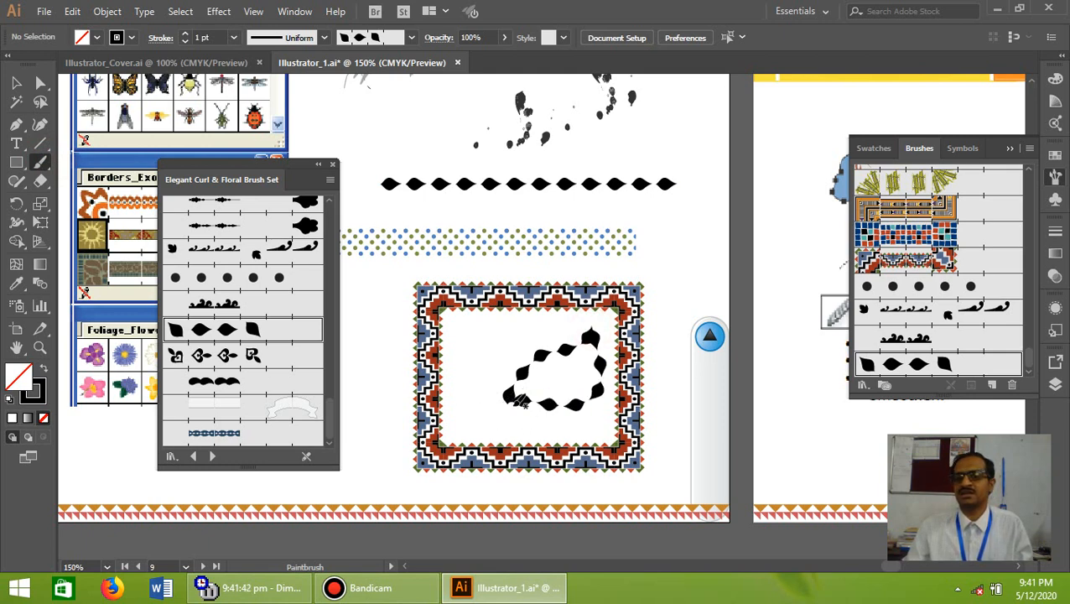
mouse_move(503, 400)
mouse_down()
mouse_move(482, 352)
mouse_move(531, 228)
mouse_move(576, 178)
mouse_up()
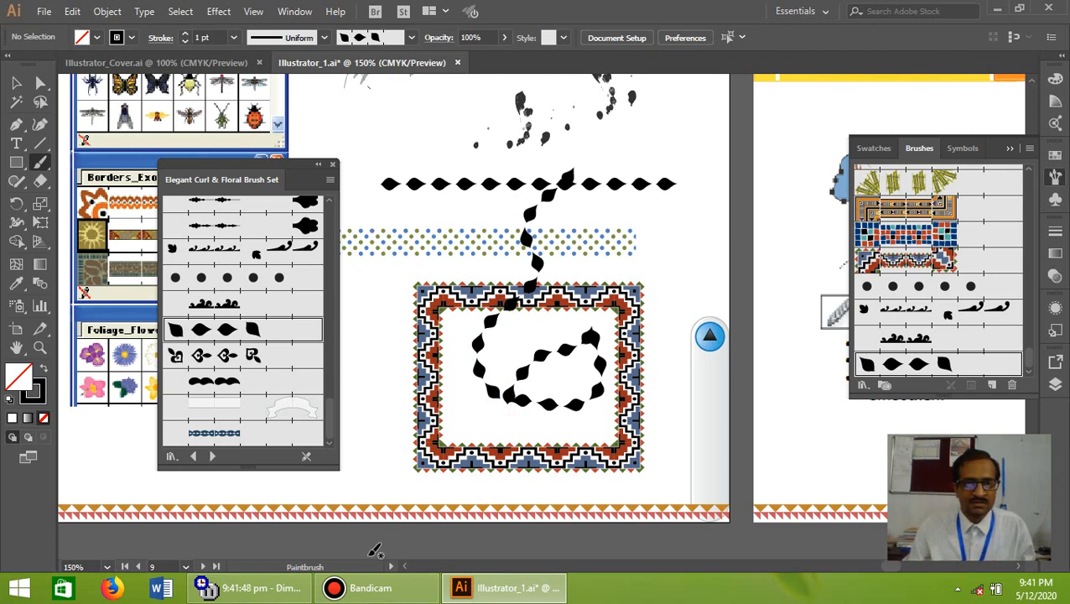
- Advance through the Image Brush Library to load the Grunge brushes vector pack library
click(213, 456)
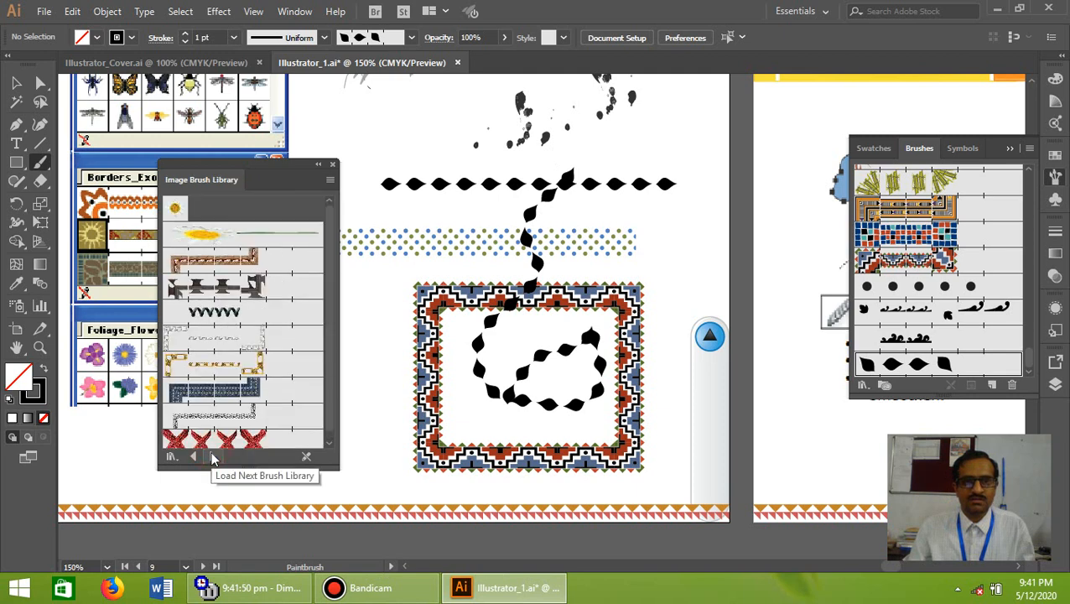
click(214, 457)
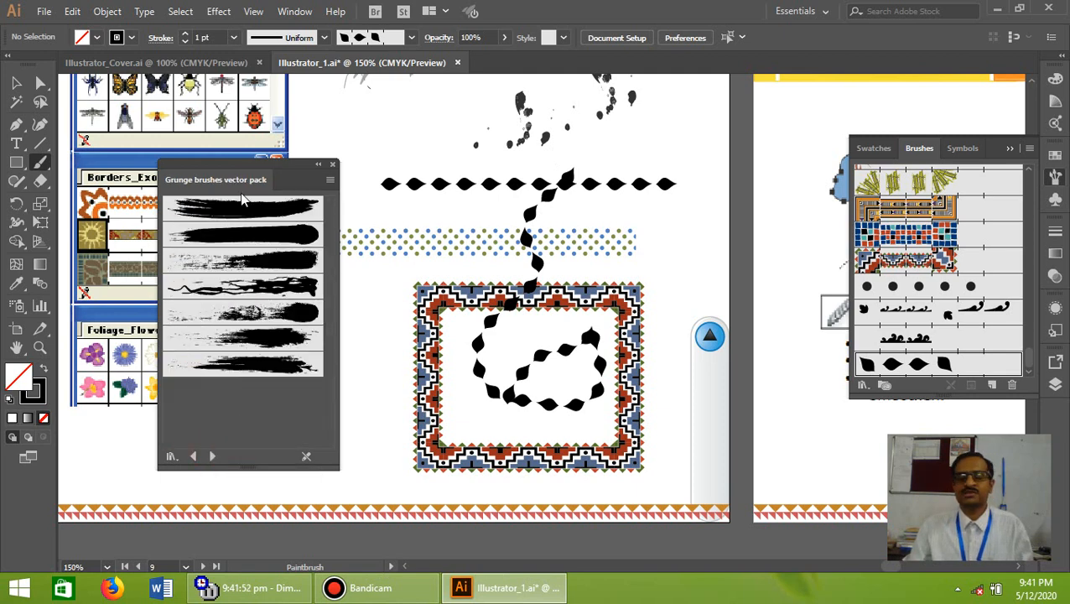